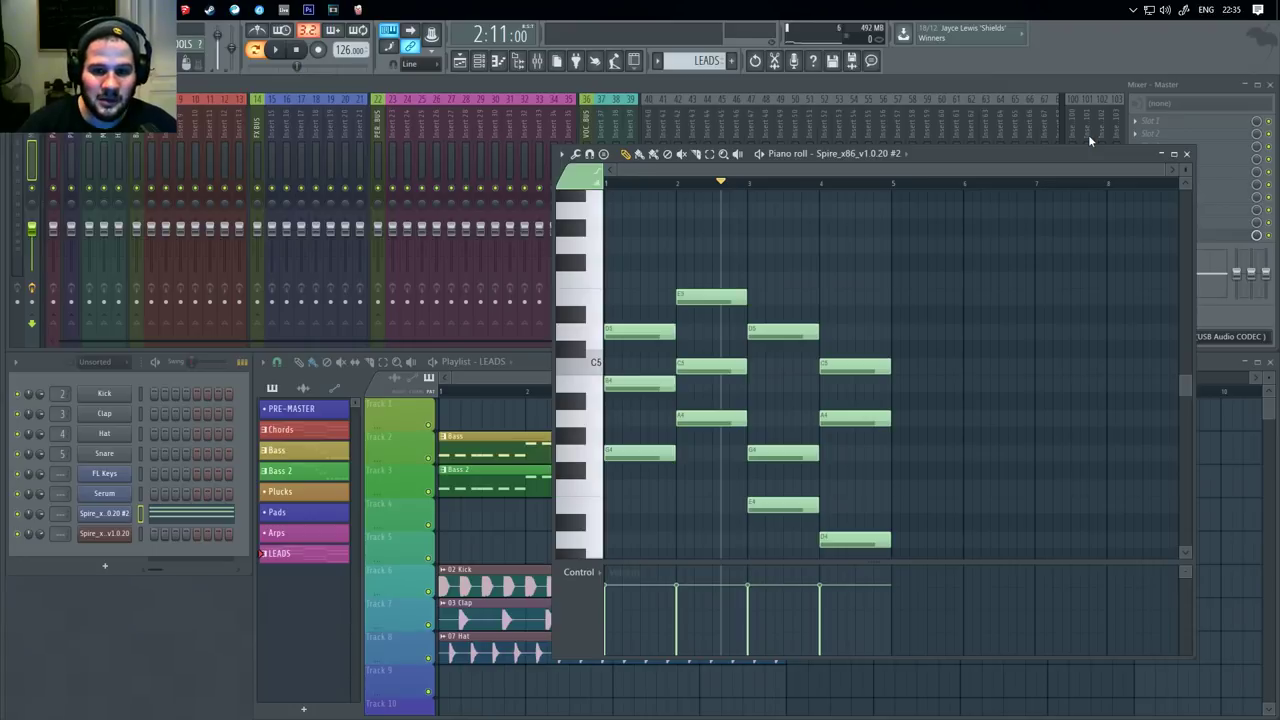
{"action": "left_click", "coordinate": [990, 437]}
{"action": "right_click", "coordinate": [990, 437]}
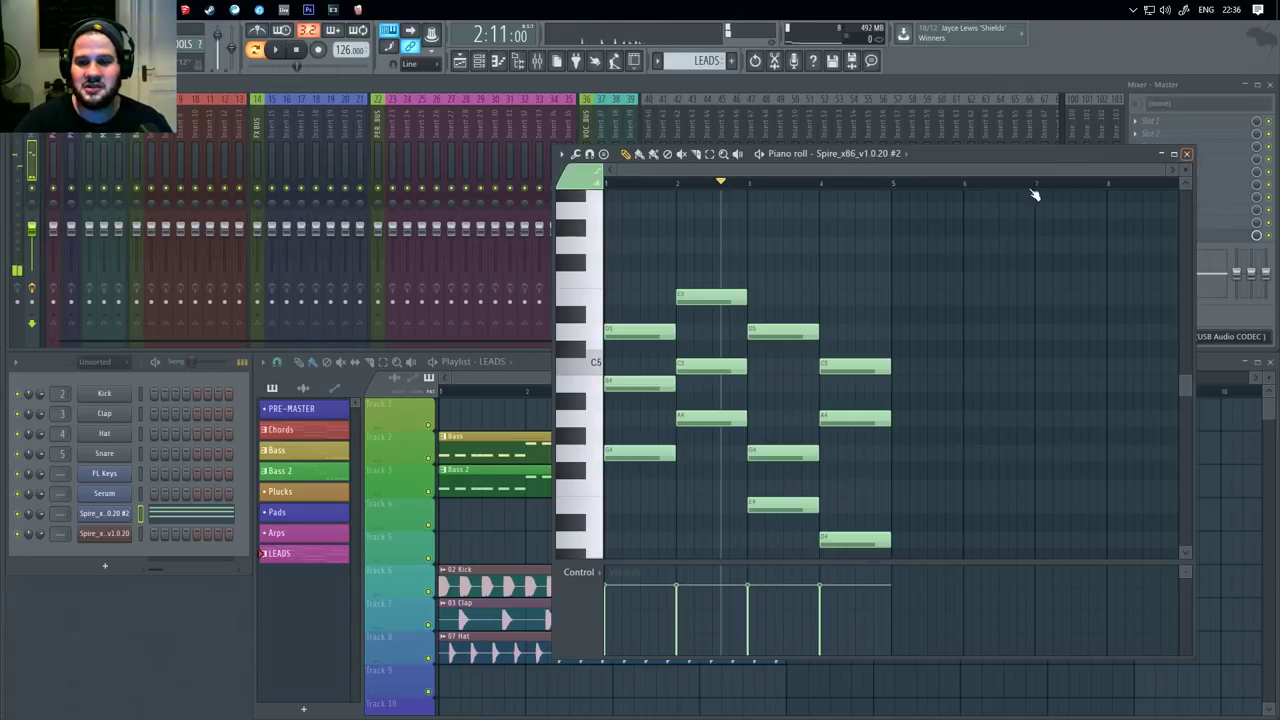
{"action": "scroll", "coordinate": [843, 384], "scroll_direction": "down", "scroll_amount": 5}
{"action": "scroll", "coordinate": [846, 388], "scroll_direction": "up", "scroll_amount": 7}
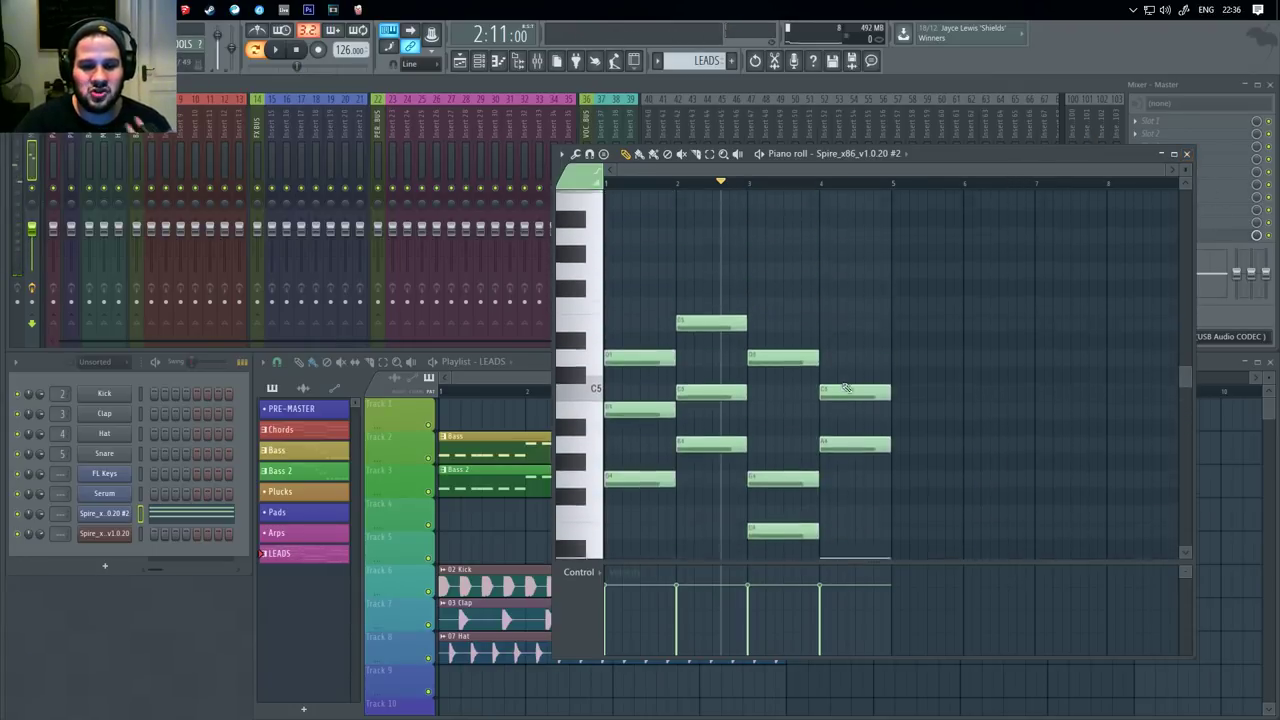
{"action": "scroll", "coordinate": [874, 405], "scroll_direction": "down", "scroll_amount": 2}
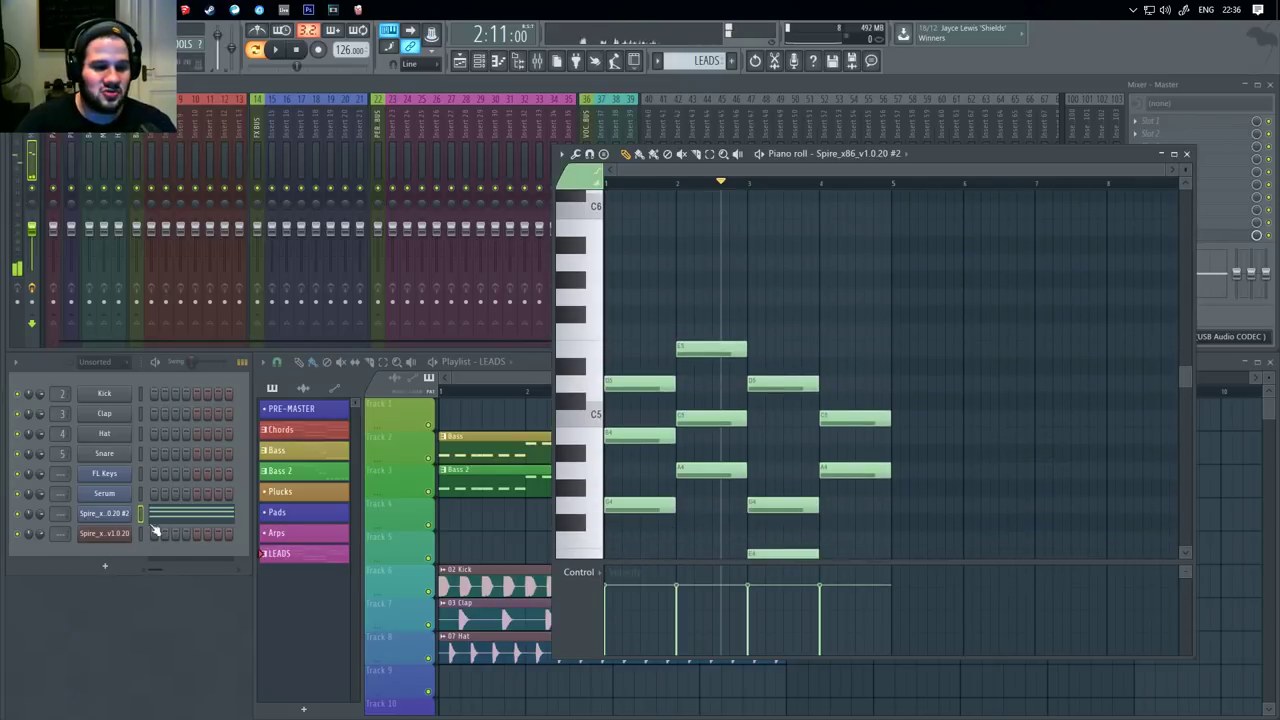
{"action": "scroll", "coordinate": [706, 354], "scroll_direction": "down", "scroll_amount": 5}
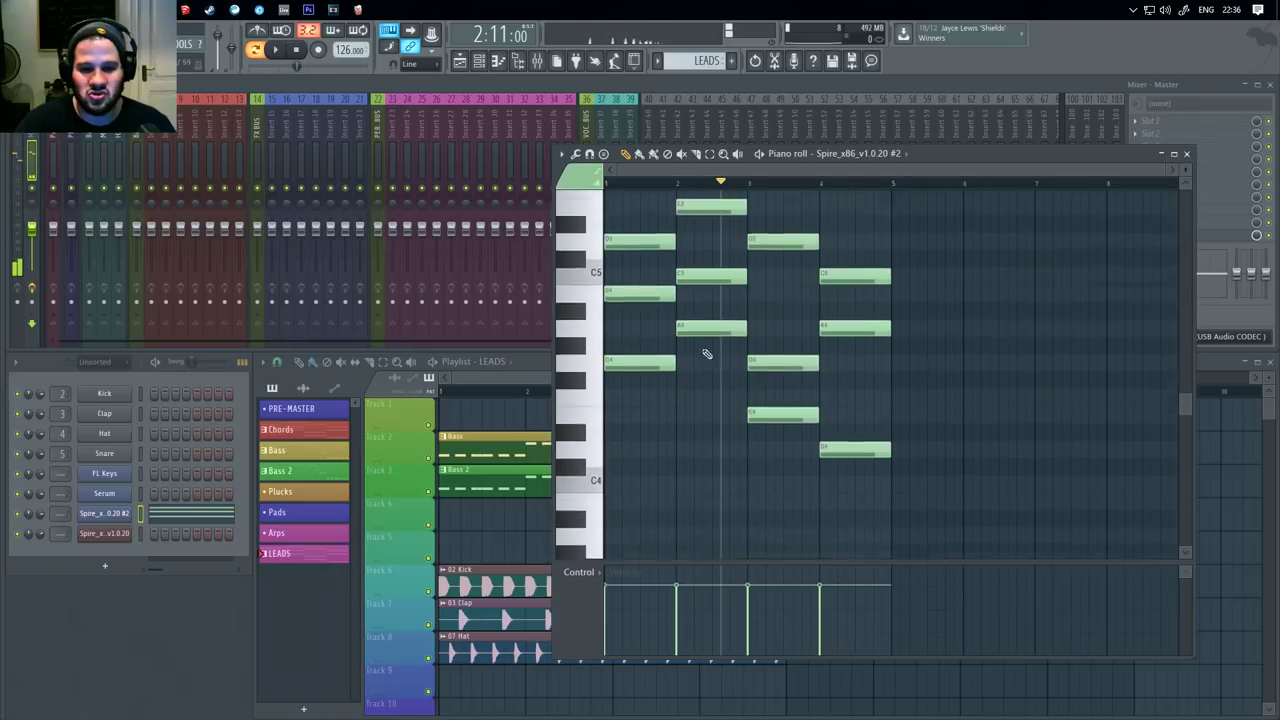
Select the three notes of the bar 1 chord and shorten them to one beat.
{"action": "scroll", "coordinate": [660, 328], "scroll_direction": "up", "scroll_amount": 1, "text": "ctrl"}
{"action": "scroll", "coordinate": [663, 326], "scroll_direction": "up", "scroll_amount": 3, "text": "ctrl"}
{"action": "scroll", "coordinate": [677, 316], "scroll_direction": "up", "scroll_amount": 1, "text": "alt"}
{"action": "left_click_drag", "start_coordinate": [709, 284], "coordinate": [780, 408]}
{"action": "left_click_drag", "start_coordinate": [715, 279], "coordinate": [742, 556]}
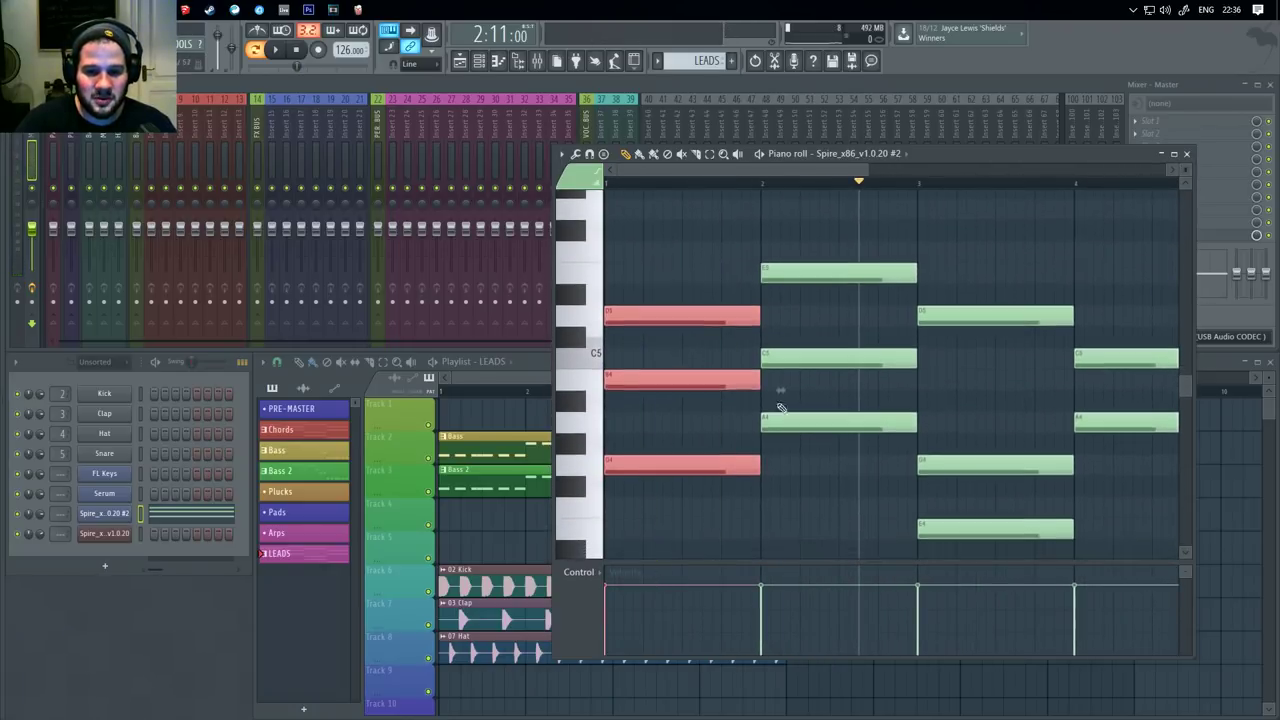
{"action": "left_click_drag", "start_coordinate": [758, 317], "coordinate": [644, 313]}
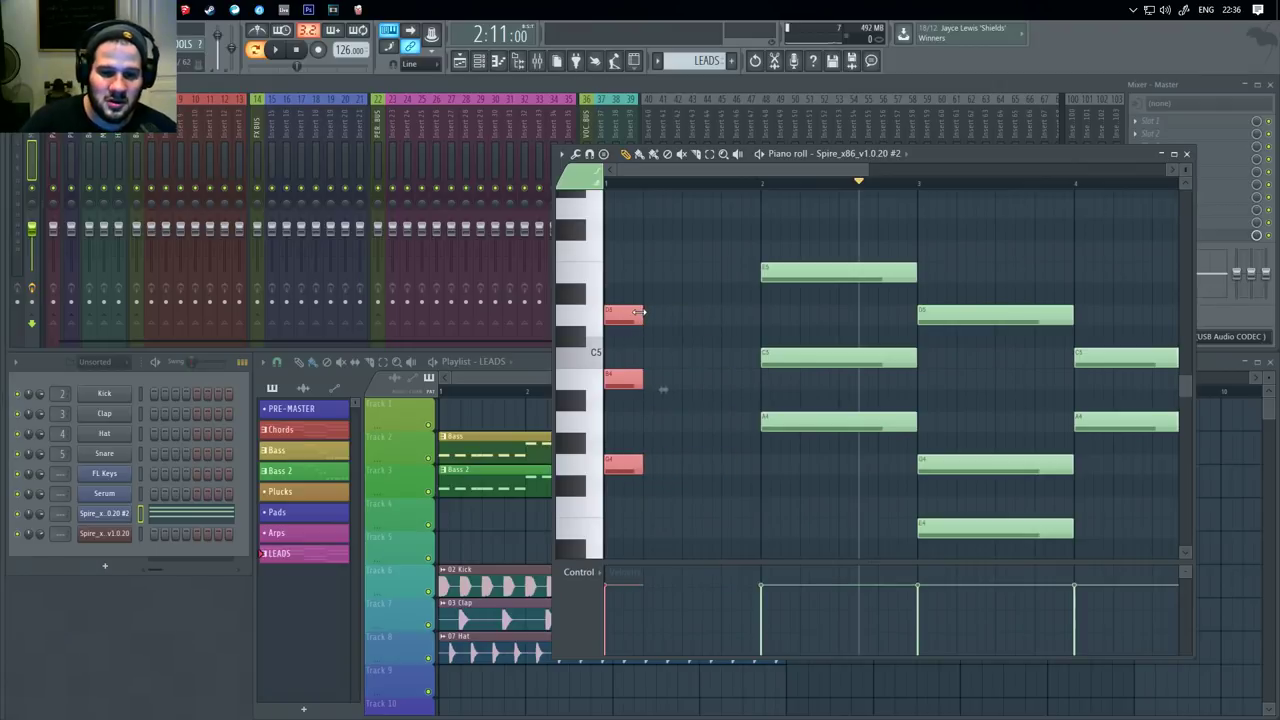
{"action": "left_click", "coordinate": [657, 316]}
{"action": "right_click", "coordinate": [669, 317]}
Set bar 1 as the looped time selection and audition its chord.
{"action": "scroll", "coordinate": [680, 343], "scroll_direction": "up", "scroll_amount": 4}
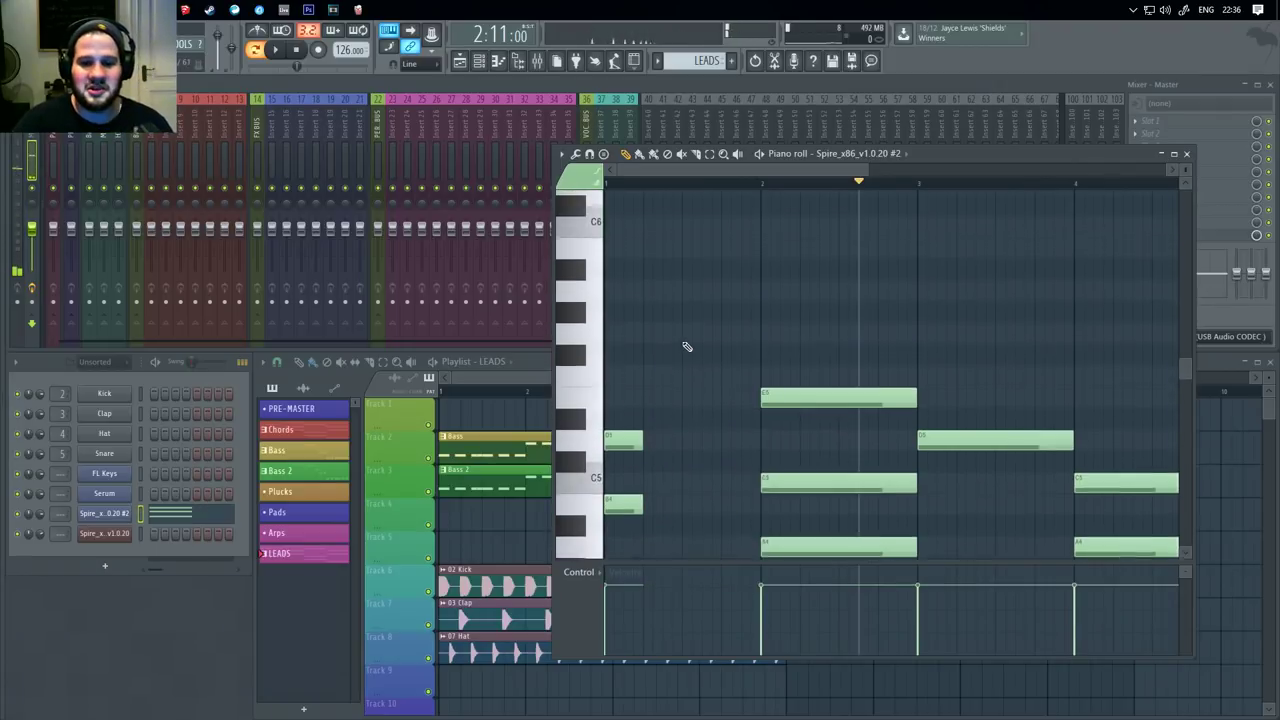
{"action": "scroll", "coordinate": [686, 340], "scroll_direction": "down", "scroll_amount": 2}
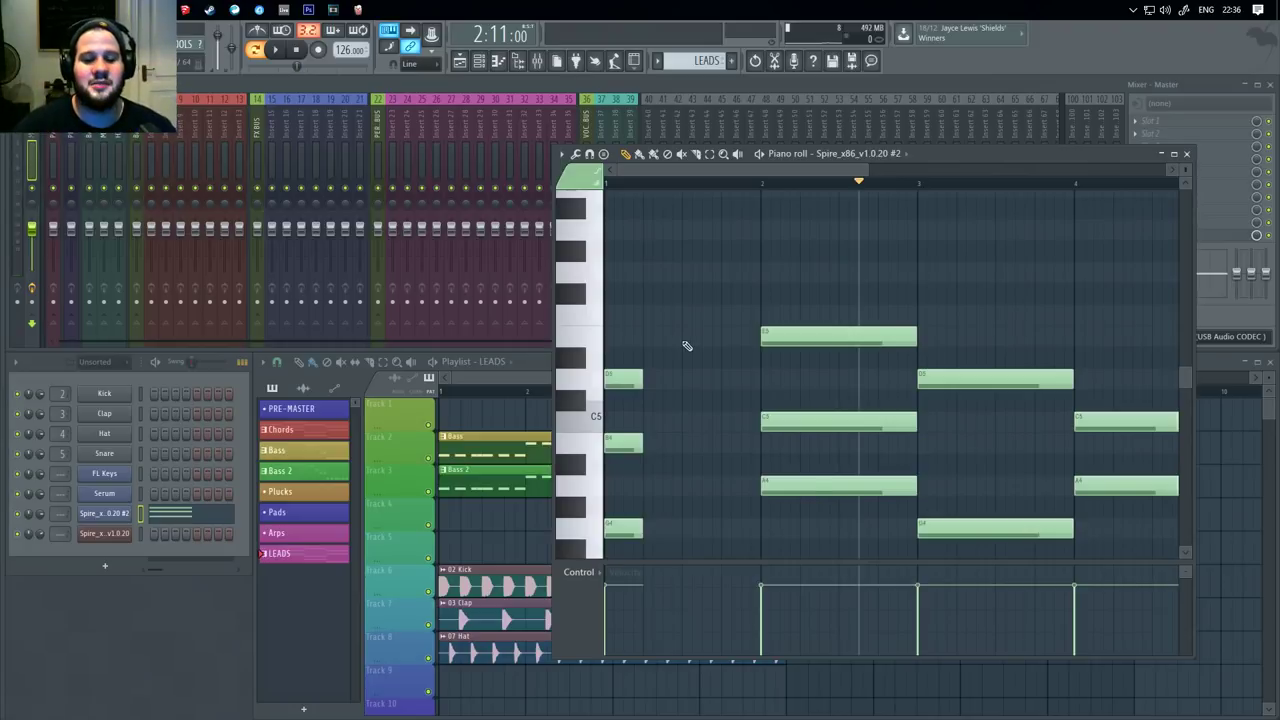
{"action": "scroll", "coordinate": [672, 343], "scroll_direction": "down", "scroll_amount": 2}
{"action": "scroll", "coordinate": [636, 320], "scroll_direction": "up", "scroll_amount": 3}
{"action": "left_click_drag", "start_coordinate": [640, 320], "coordinate": [1089, 326]}
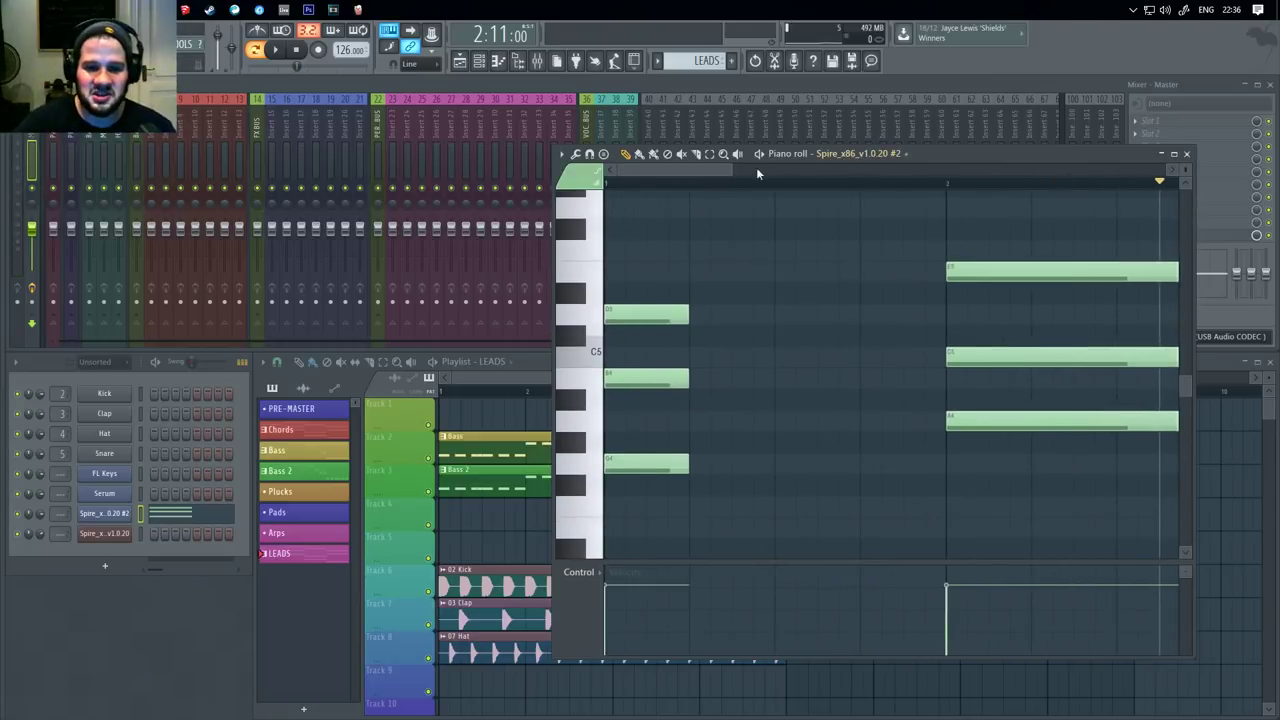
{"action": "left_click_drag", "start_coordinate": [611, 186], "coordinate": [946, 190]}
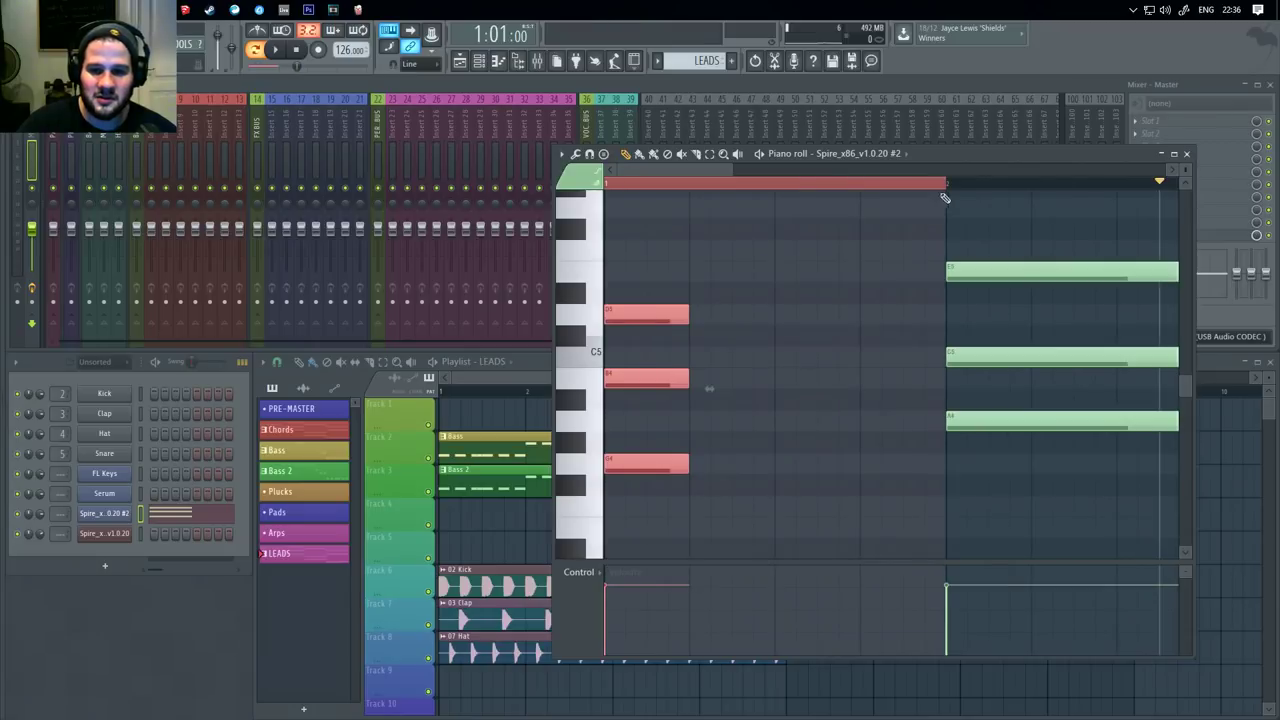
{"action": "key", "text": "space"}
{"action": "key", "text": "space"}
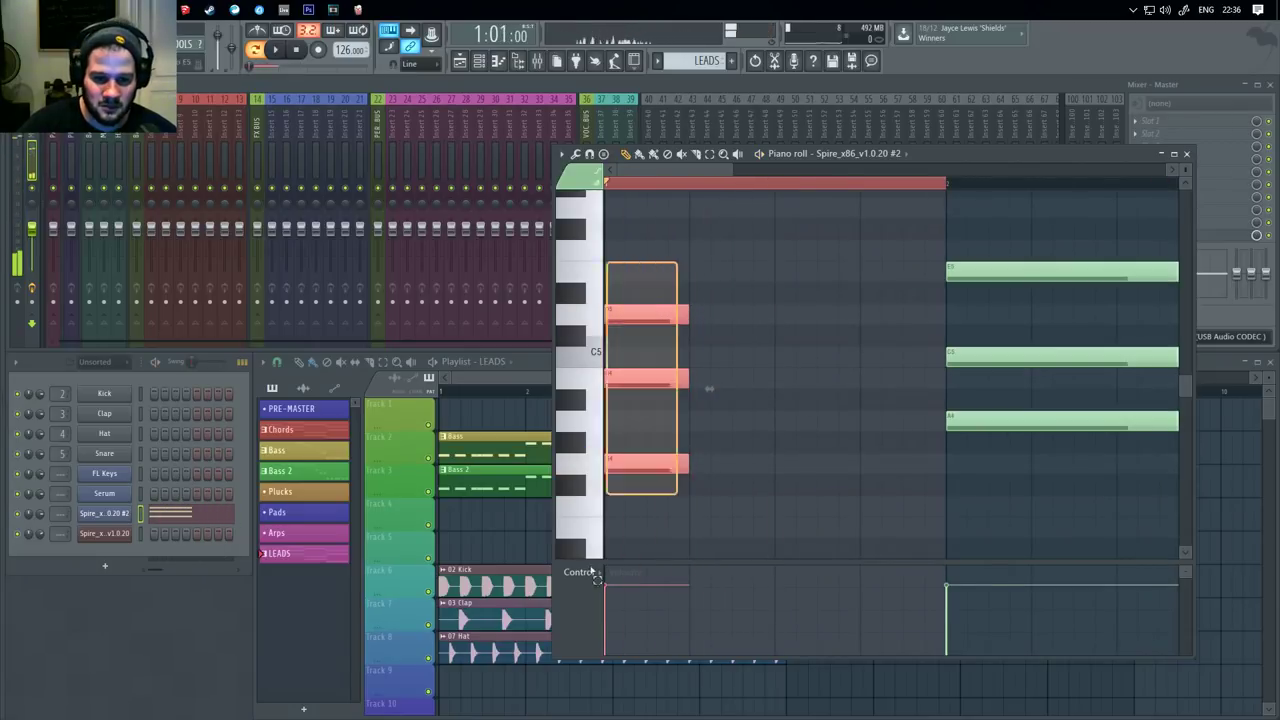
Shorten the bar 1 chord to three quarters of a beat and repeat it on all four beats.
{"action": "scroll", "coordinate": [700, 376], "scroll_direction": "down", "scroll_amount": 5}
{"action": "scroll", "coordinate": [690, 382], "scroll_direction": "up", "scroll_amount": 6}
{"action": "left_click_drag", "start_coordinate": [688, 355], "coordinate": [870, 355]}
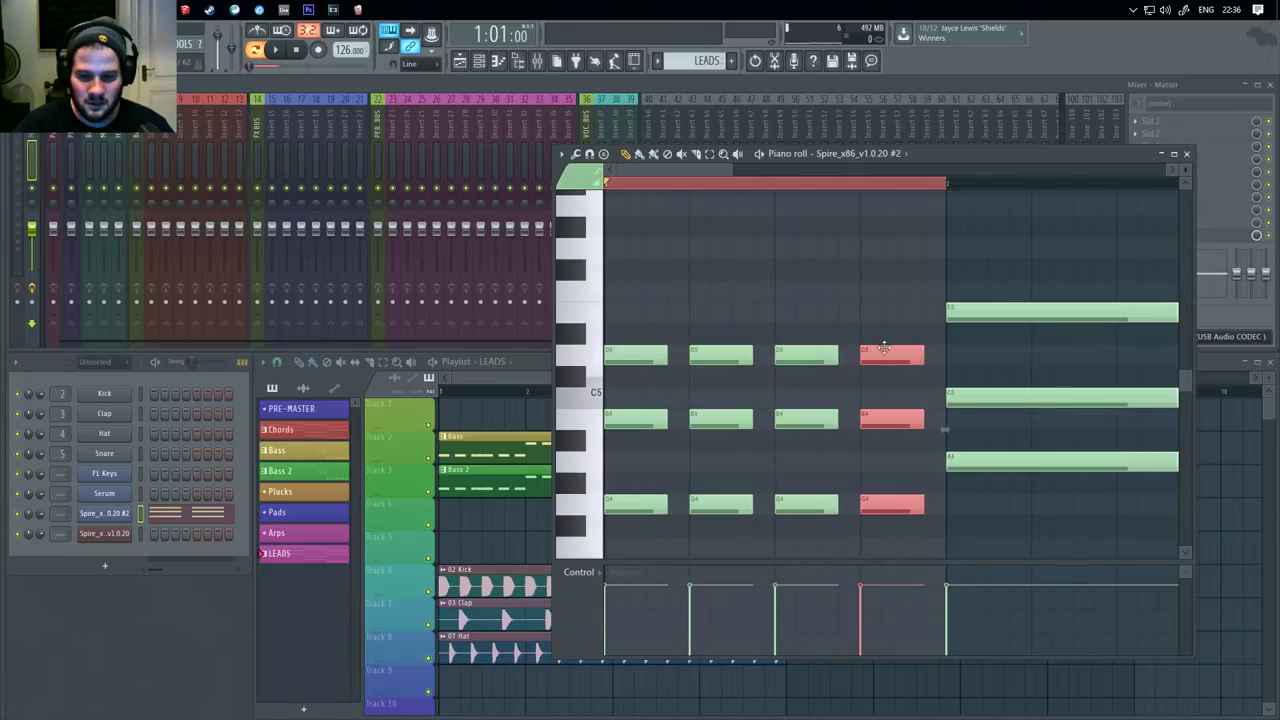
{"action": "left_click", "coordinate": [884, 352]}
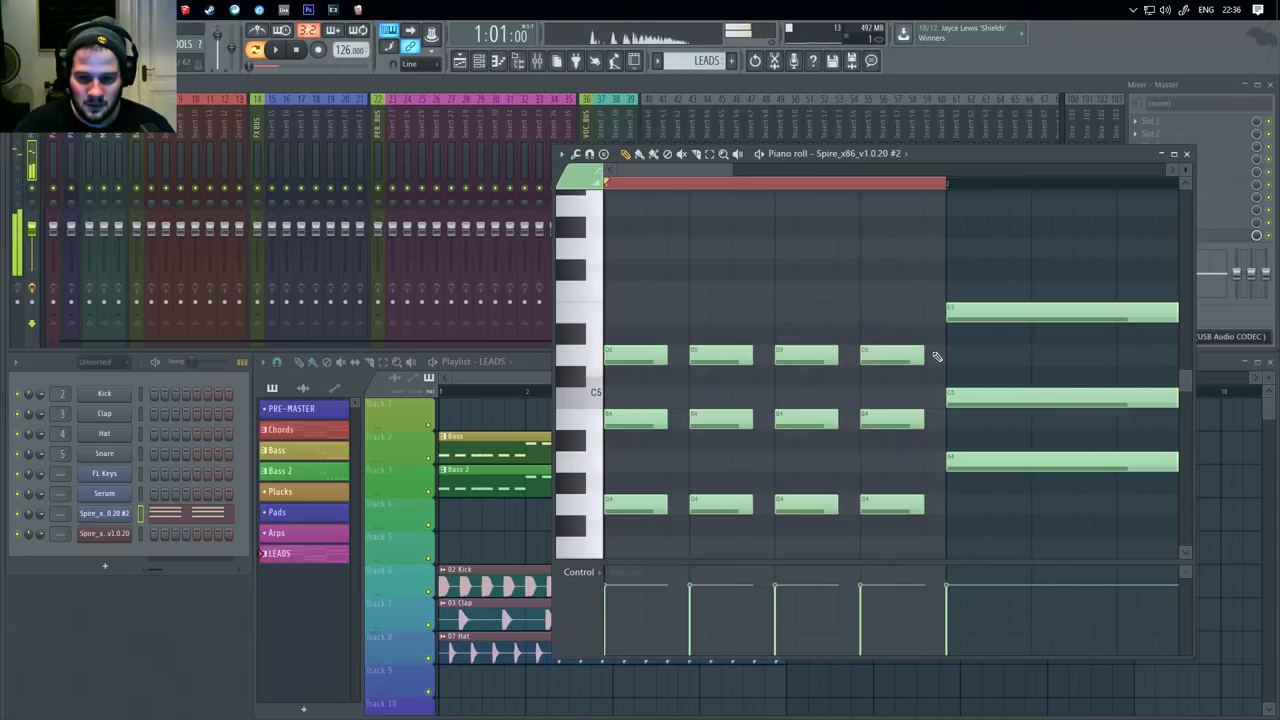
Shorten the last D5 note of bar 1 to half a beat, follow it with a quarter-beat E5 note, and audition the bar.
{"action": "mouse_move", "coordinate": [936, 356]}
{"action": "left_mouse_down"}
{"action": "mouse_move", "coordinate": [897, 355]}
{"action": "mouse_move", "coordinate": [936, 333]}
{"action": "mouse_move", "coordinate": [937, 310]}
{"action": "mouse_move", "coordinate": [922, 311]}
{"action": "left_mouse_up"}
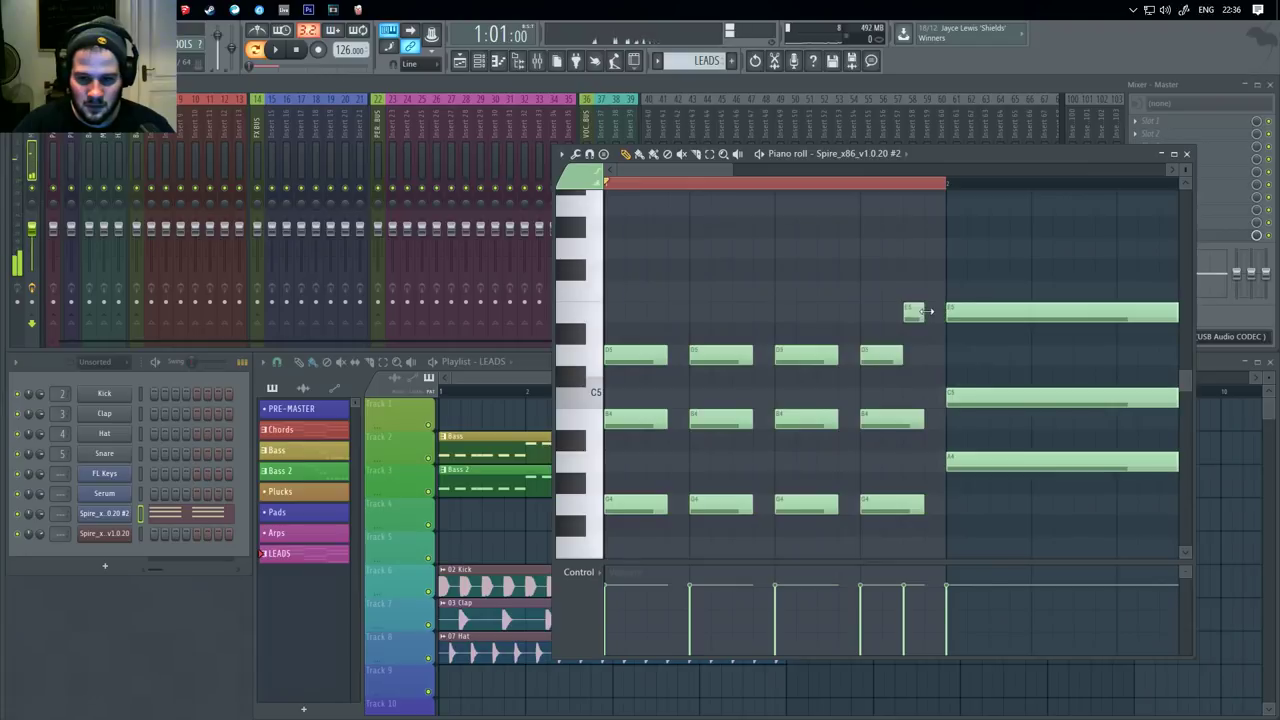
{"action": "key", "text": "space"}
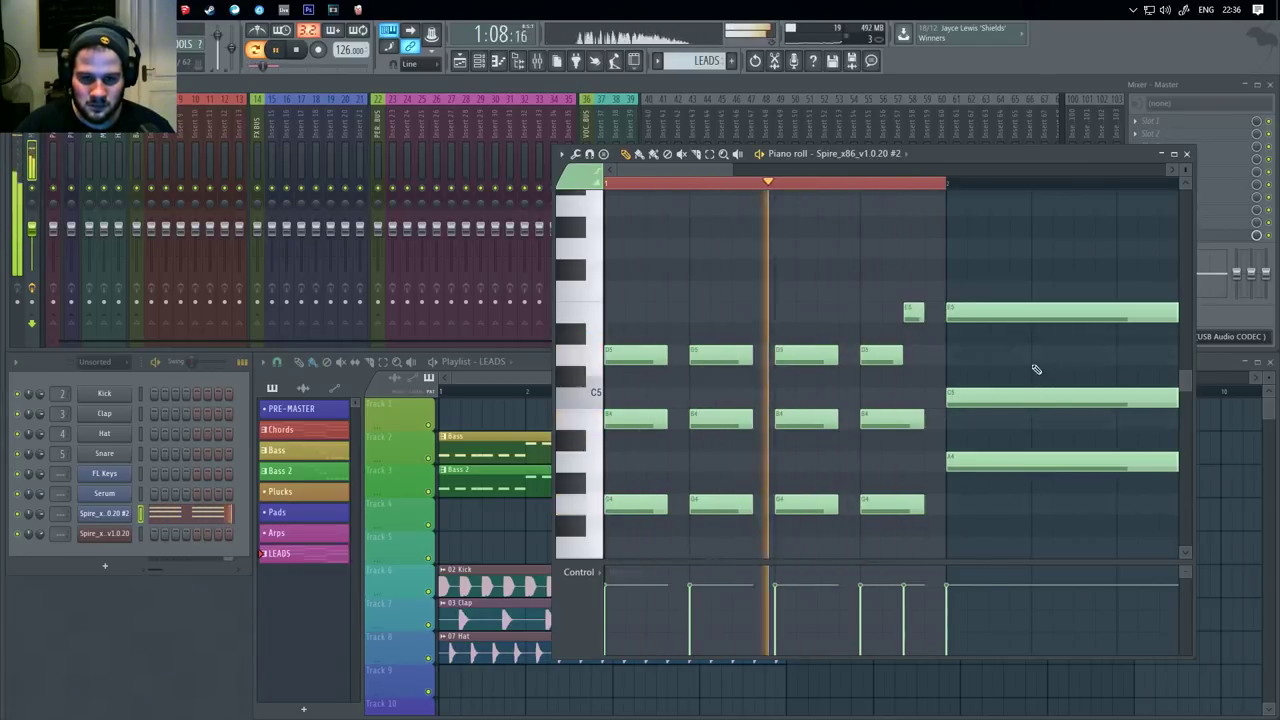
{"action": "key", "text": "space"}
Clear the time selection over bar 1.
{"action": "left_click_drag", "start_coordinate": [1037, 369], "coordinate": [877, 398]}
{"action": "double_click", "coordinate": [751, 187]}
{"action": "left_click_drag", "start_coordinate": [720, 188], "coordinate": [520, 195]}
{"action": "scroll", "coordinate": [1055, 280], "scroll_direction": "down", "scroll_amount": 2}
{"action": "left_click_drag", "start_coordinate": [1127, 314], "coordinate": [1003, 312]}
{"action": "left_click_drag", "start_coordinate": [991, 266], "coordinate": [938, 258]}
{"action": "left_click_drag", "start_coordinate": [938, 256], "coordinate": [943, 467]}
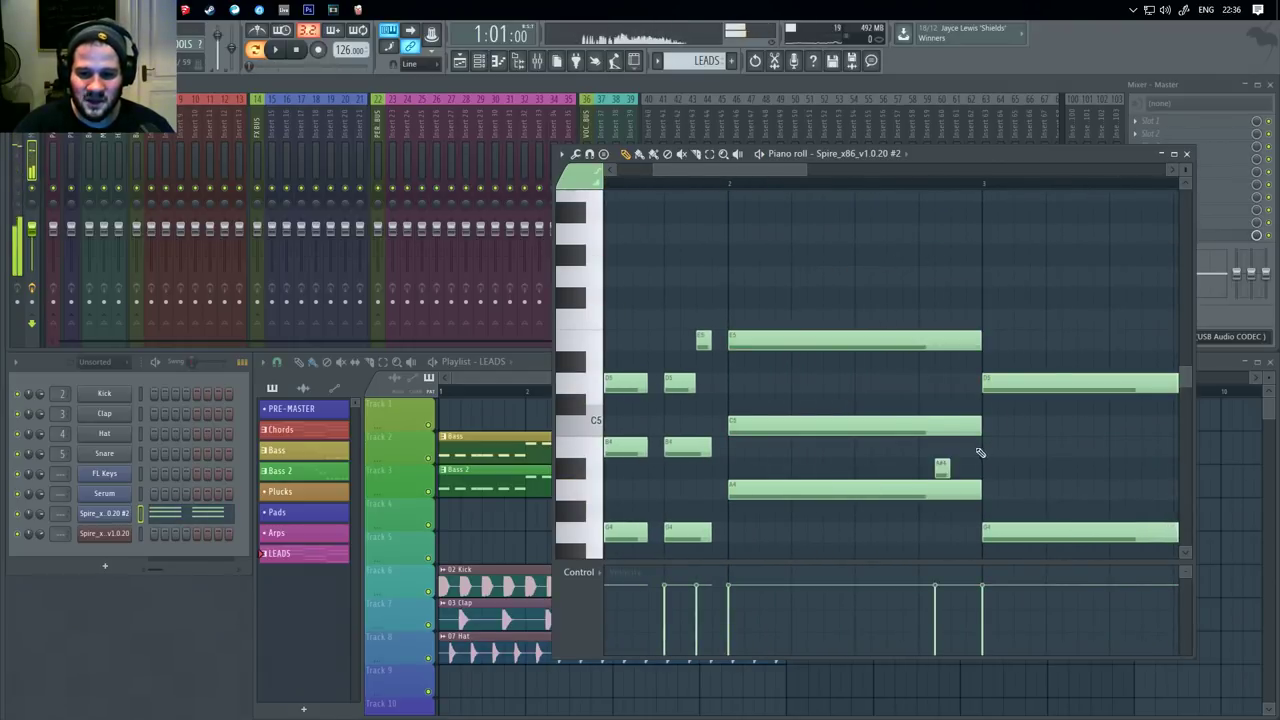
{"action": "right_click", "coordinate": [943, 468]}
{"action": "right_click", "coordinate": [935, 426]}
{"action": "left_click_drag", "start_coordinate": [897, 268], "coordinate": [870, 501]}
{"action": "left_click", "coordinate": [920, 420]}
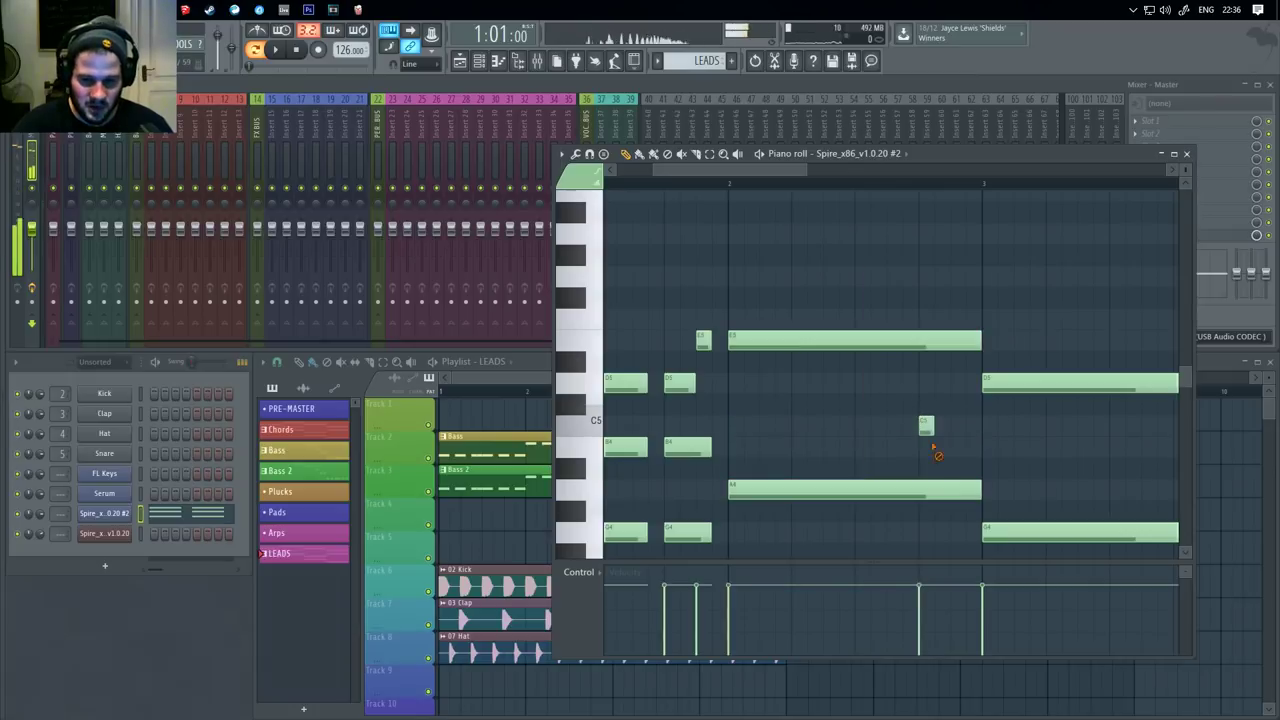
{"action": "right_click", "coordinate": [935, 423]}
{"action": "key", "text": "ctrl+z"}
{"action": "key", "text": "ctrl+z"}
{"action": "key", "text": "ctrl+z"}
{"action": "key", "text": "ctrl+z"}
{"action": "key", "text": "ctrl+z"}
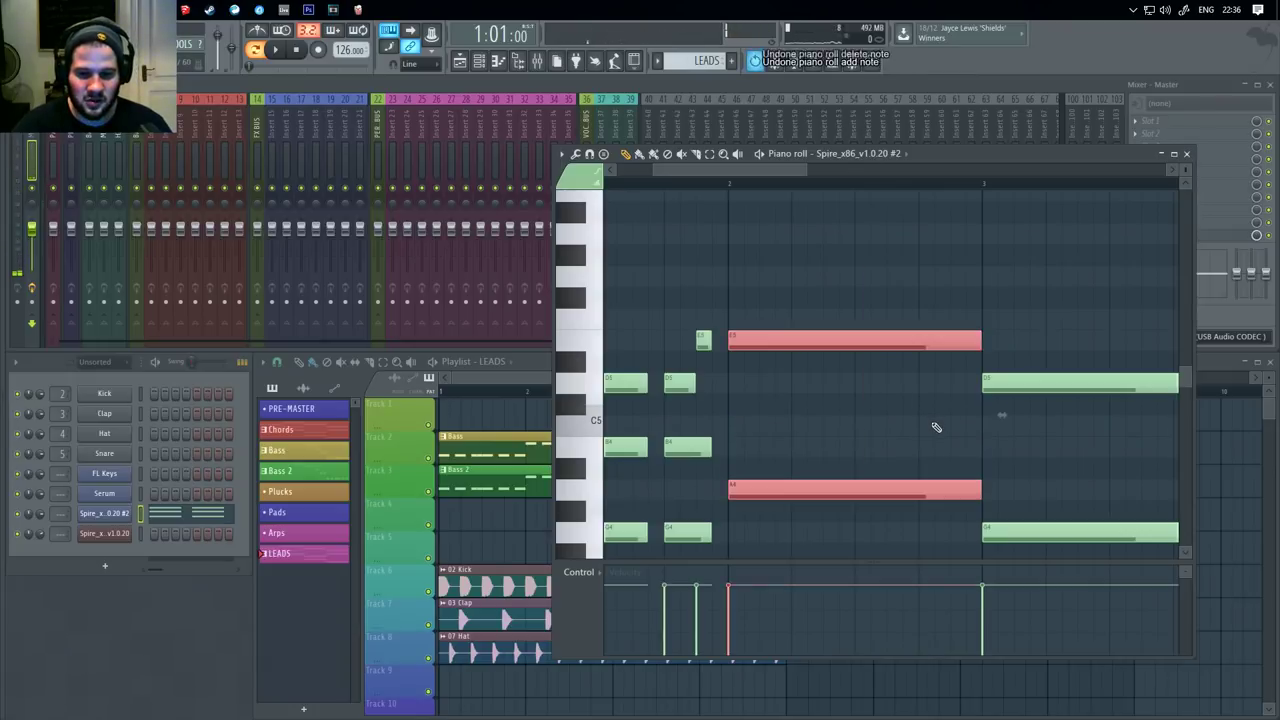
{"action": "right_click", "coordinate": [941, 467]}
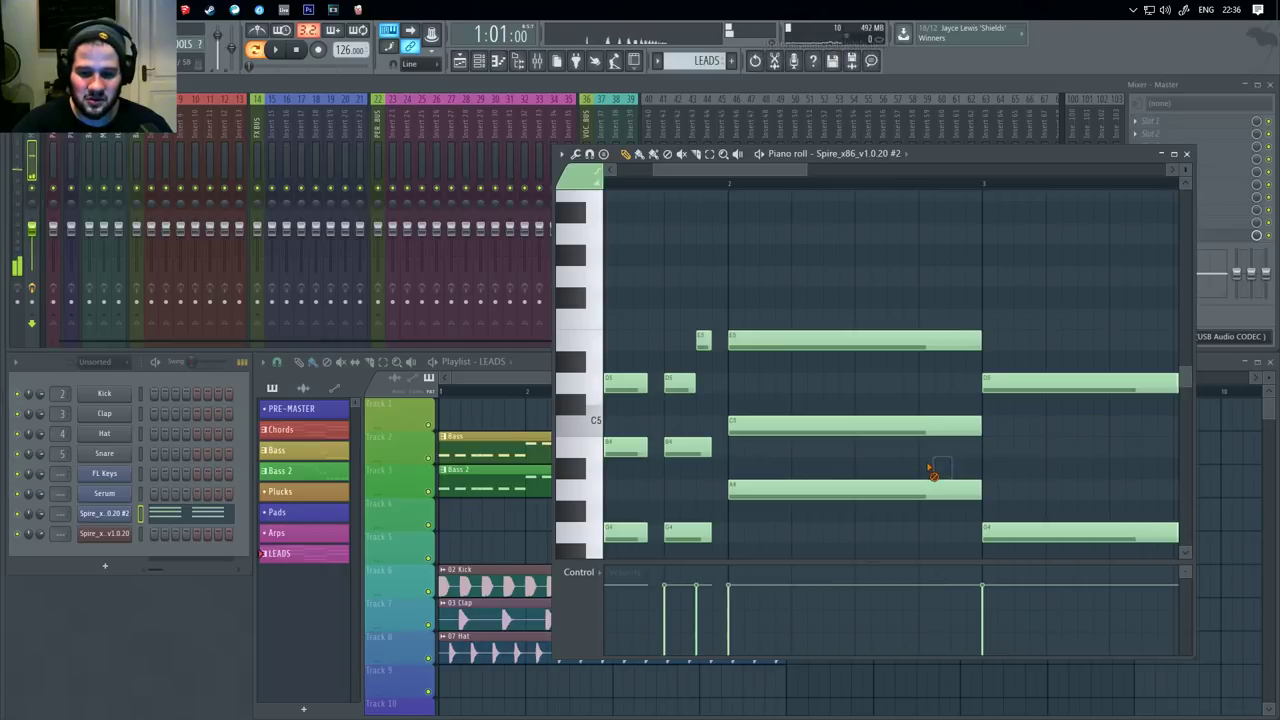
Shorten the bar 2 chord to three quarters of a beat and repeat it on all four beats.
{"action": "left_click_drag", "start_coordinate": [900, 525], "coordinate": [869, 343]}
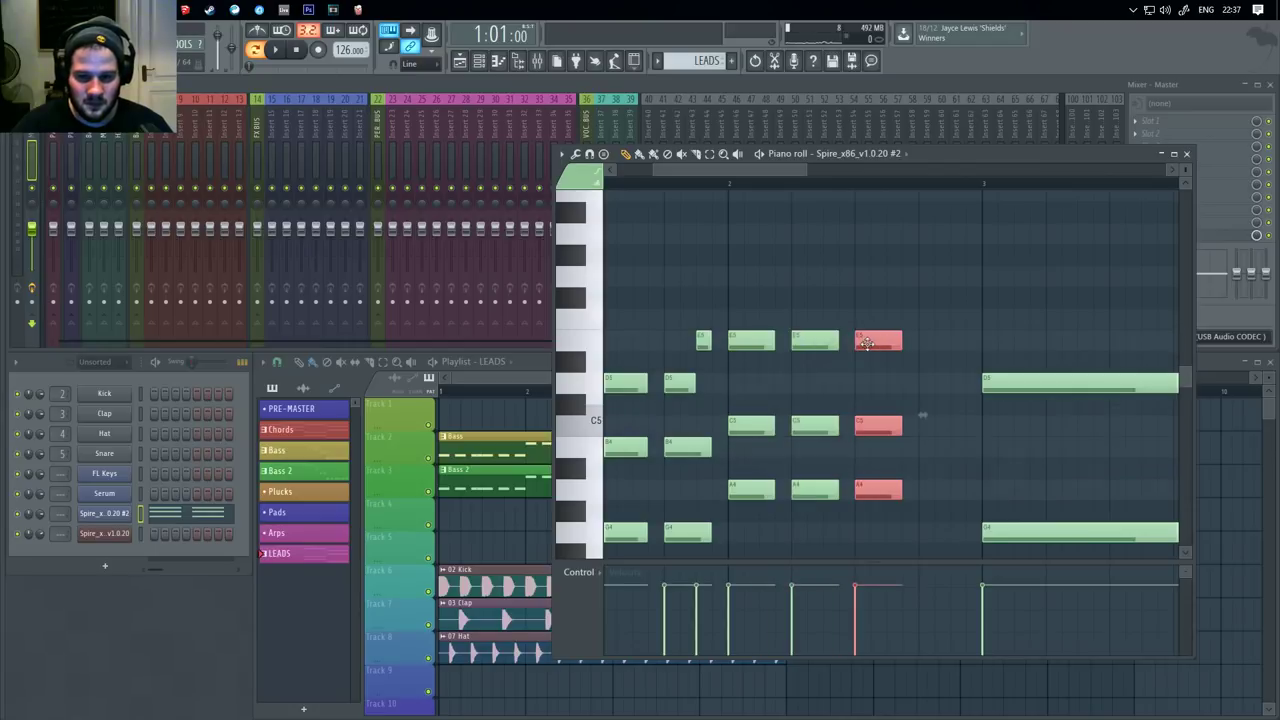
{"action": "left_click", "coordinate": [908, 297]}
{"action": "right_click", "coordinate": [910, 297]}
{"action": "left_click_drag", "start_coordinate": [949, 321], "coordinate": [922, 327]}
{"action": "key", "text": "ctrl+v"}
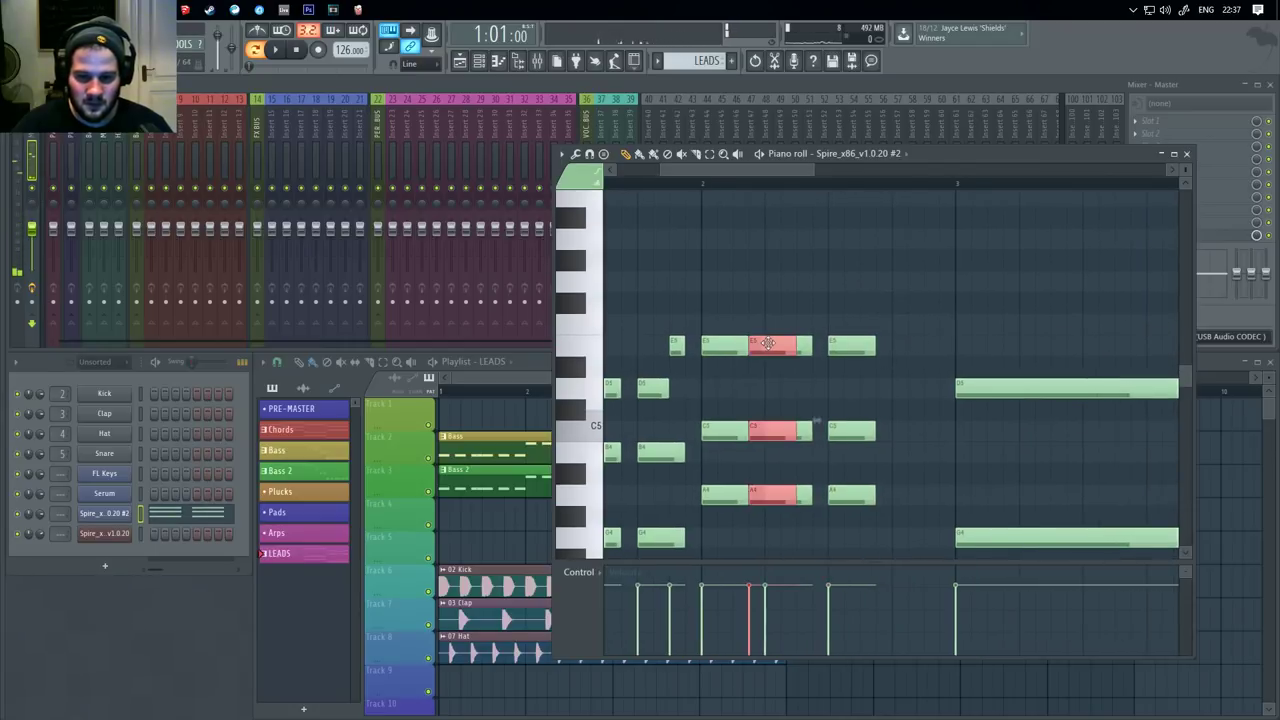
{"action": "left_click_drag", "start_coordinate": [768, 343], "coordinate": [920, 349]}
Shorten the last E5 note of bar 2 to half a beat and follow it with a quarter-beat D5 note.
{"action": "left_click", "coordinate": [984, 325]}
{"action": "right_click", "coordinate": [986, 329]}
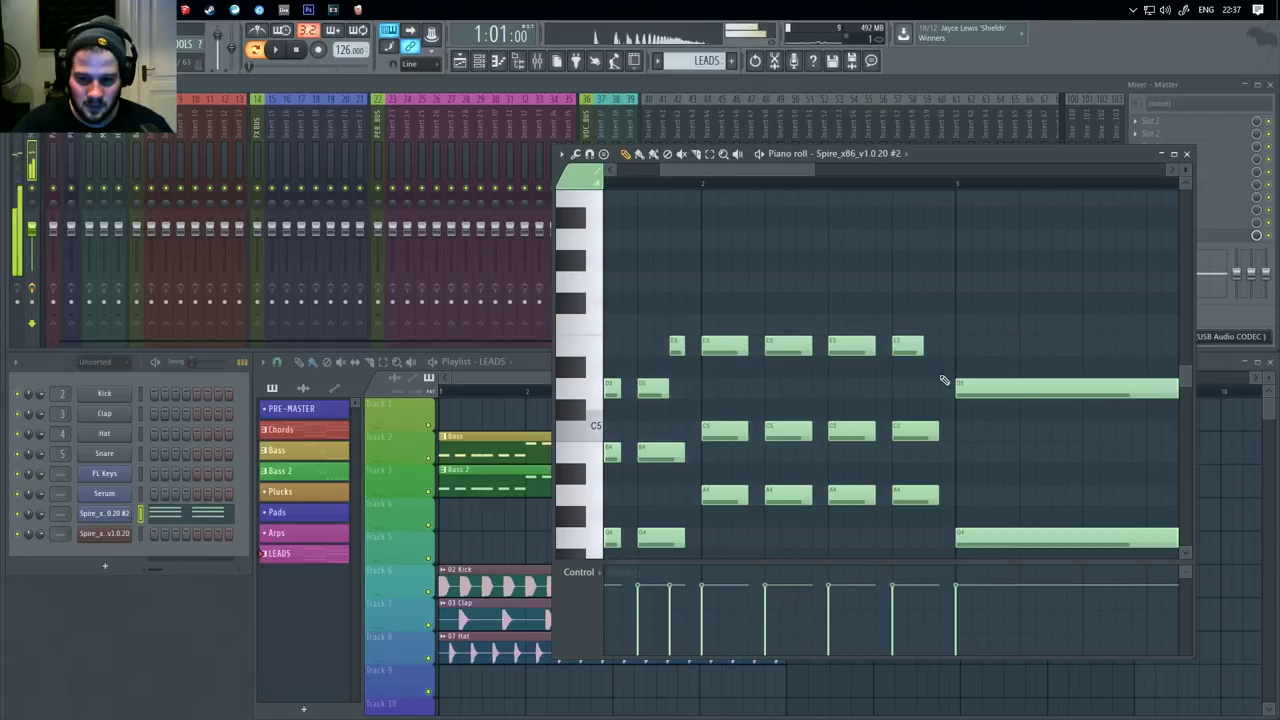
{"action": "left_click", "coordinate": [930, 389]}
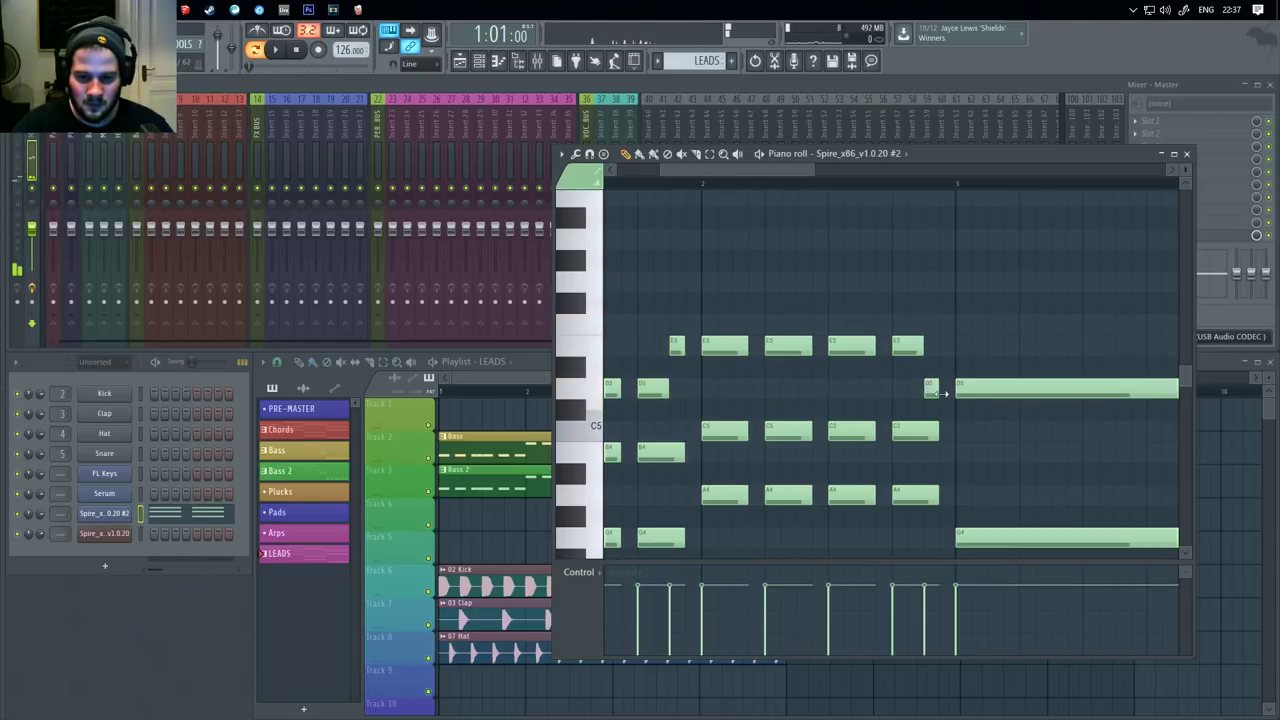
{"action": "left_click", "coordinate": [1009, 282]}
{"action": "right_click", "coordinate": [1009, 284]}
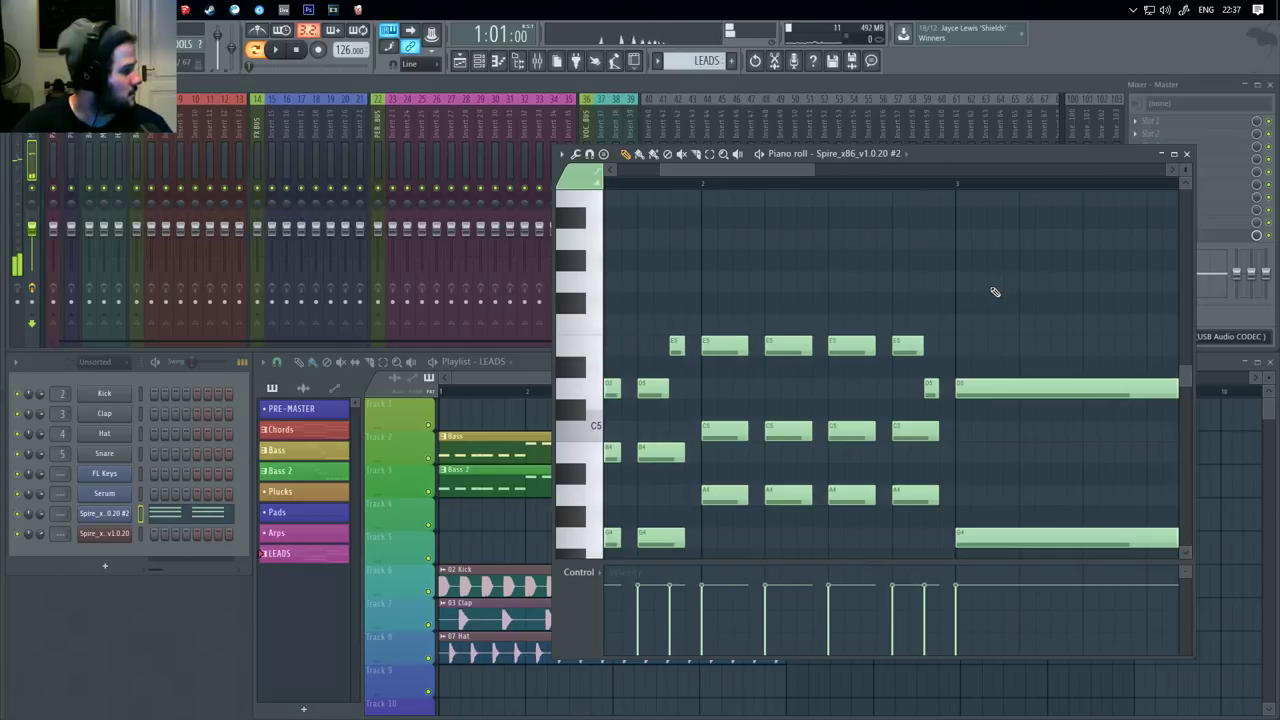
Play the pattern back through bars 1 and 2 to check the chord rhythm.
{"action": "key", "text": "space"}
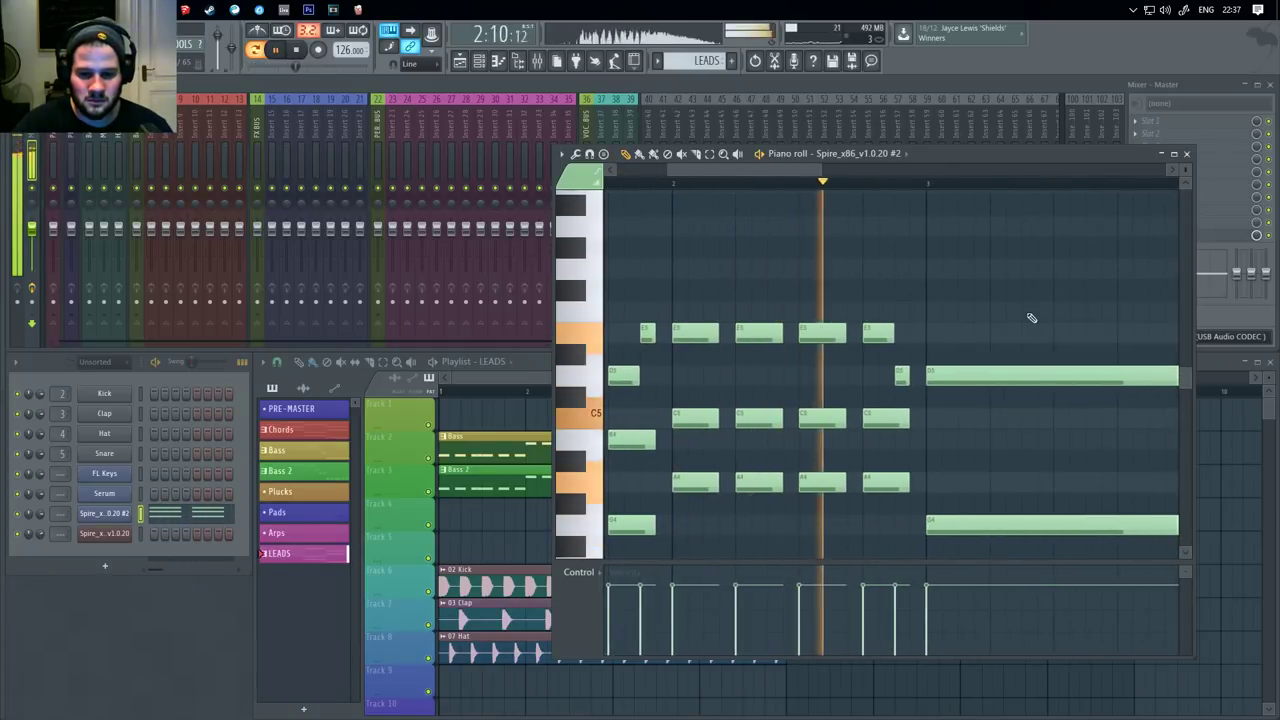
{"action": "left_click_drag", "start_coordinate": [1032, 318], "coordinate": [763, 317]}
{"action": "key", "text": "space"}
Select the three notes of the bar 3 chord and shorten them to half a beat.
{"action": "left_click_drag", "start_coordinate": [922, 494], "coordinate": [951, 400]}
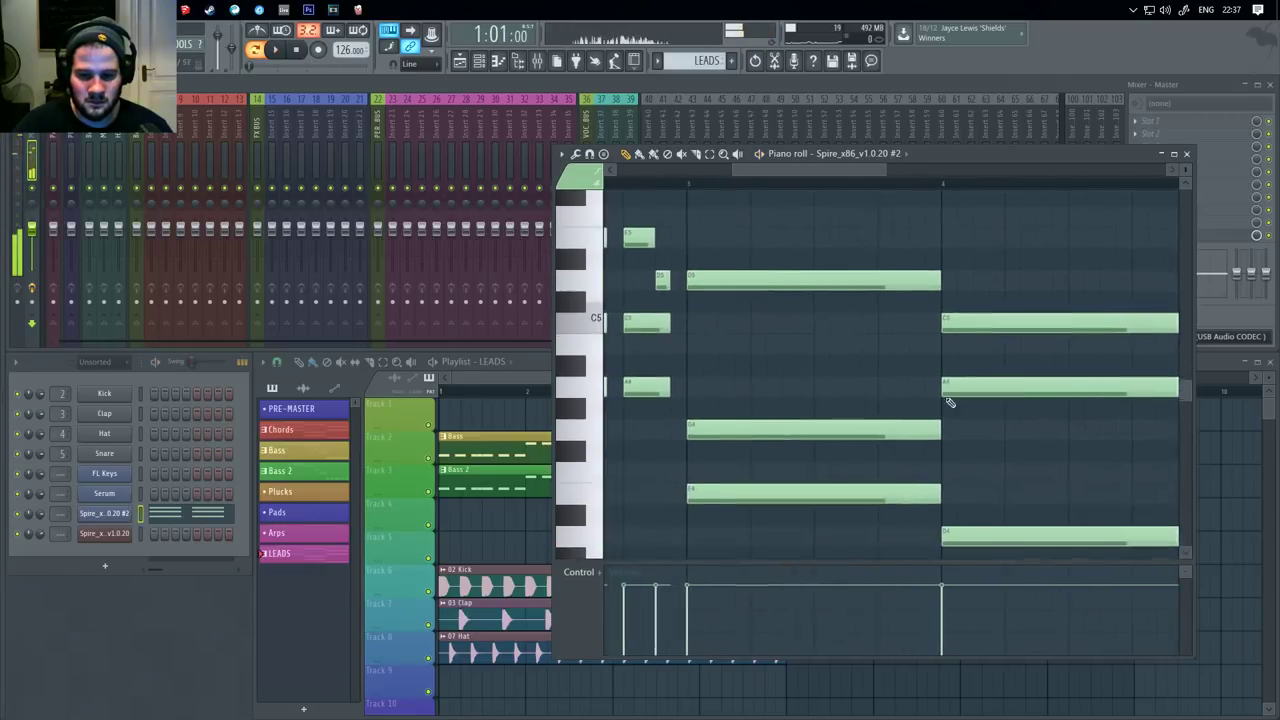
{"action": "scroll", "coordinate": [942, 302], "scroll_direction": "down", "scroll_amount": 3}
{"action": "left_click_drag", "start_coordinate": [987, 255], "coordinate": [718, 340]}
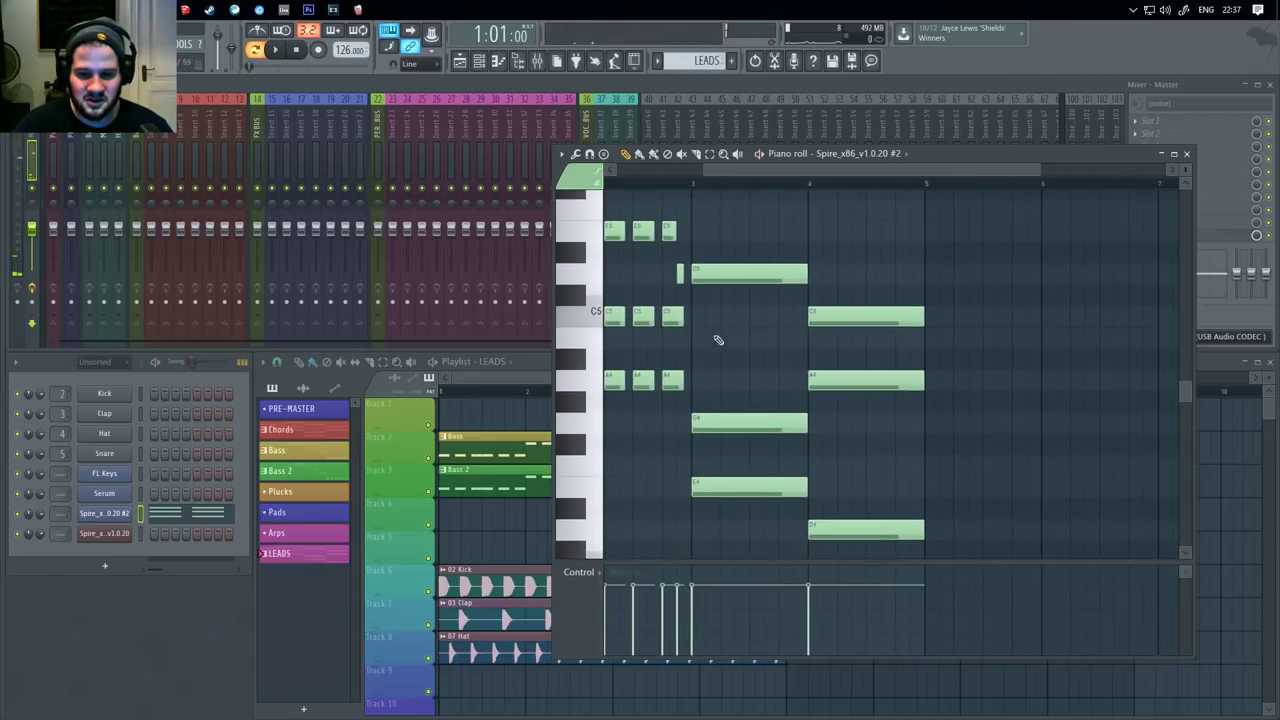
{"action": "left_click_drag", "start_coordinate": [760, 516], "coordinate": [747, 492]}
{"action": "left_click", "coordinate": [851, 232]}
{"action": "left_click", "coordinate": [876, 222], "text": "ctrl"}
{"action": "right_click", "coordinate": [852, 236]}
{"action": "left_click_drag", "start_coordinate": [801, 278], "coordinate": [708, 276]}
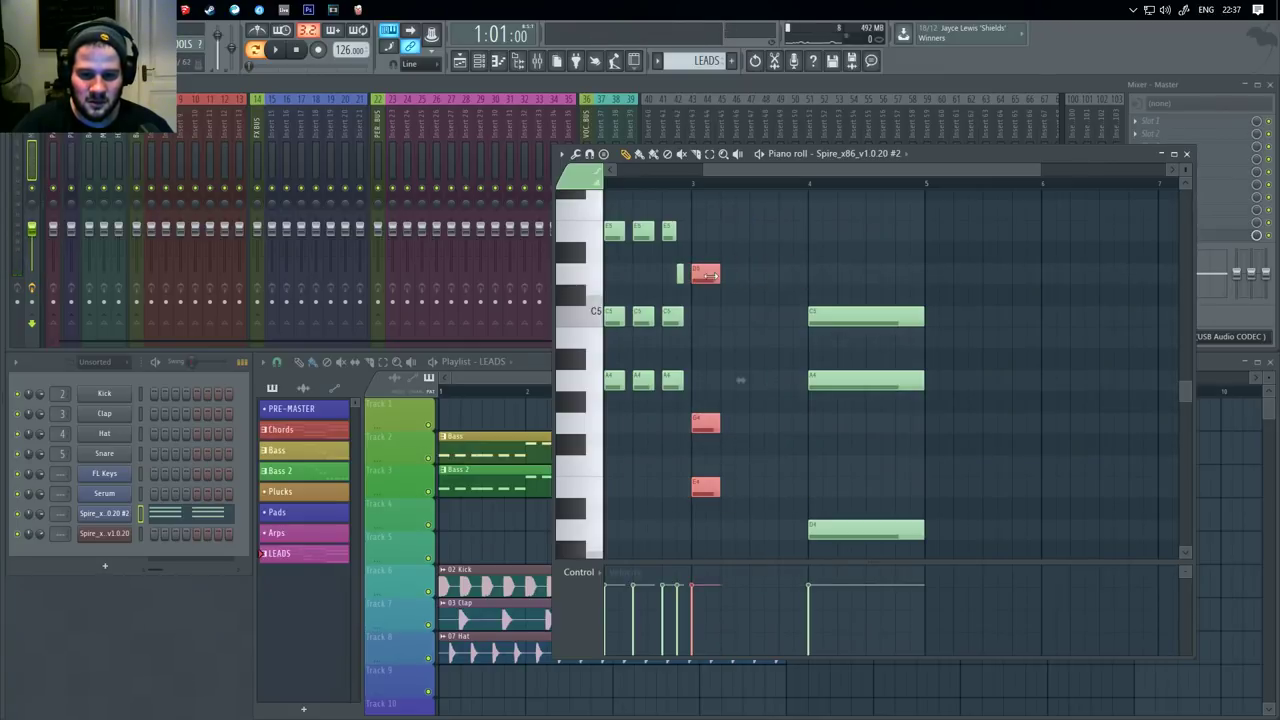
{"action": "scroll", "coordinate": [707, 276], "scroll_direction": "up", "scroll_amount": 5}
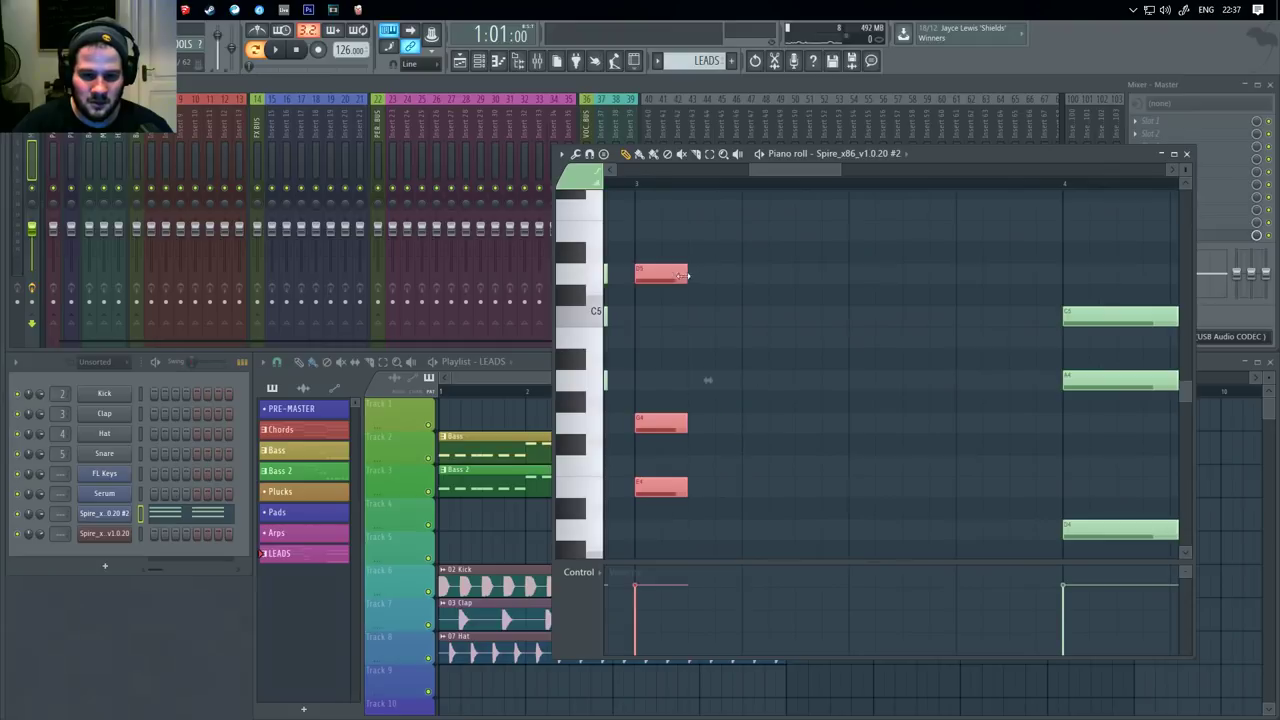
Copy the half-beat chord in bar 3 to make three hits spaced three quarters of a beat apart.
{"action": "left_click_drag", "start_coordinate": [663, 274], "coordinate": [905, 274]}
{"action": "right_click", "coordinate": [907, 274]}
{"action": "right_click", "coordinate": [906, 424]}
{"action": "right_click", "coordinate": [906, 487]}
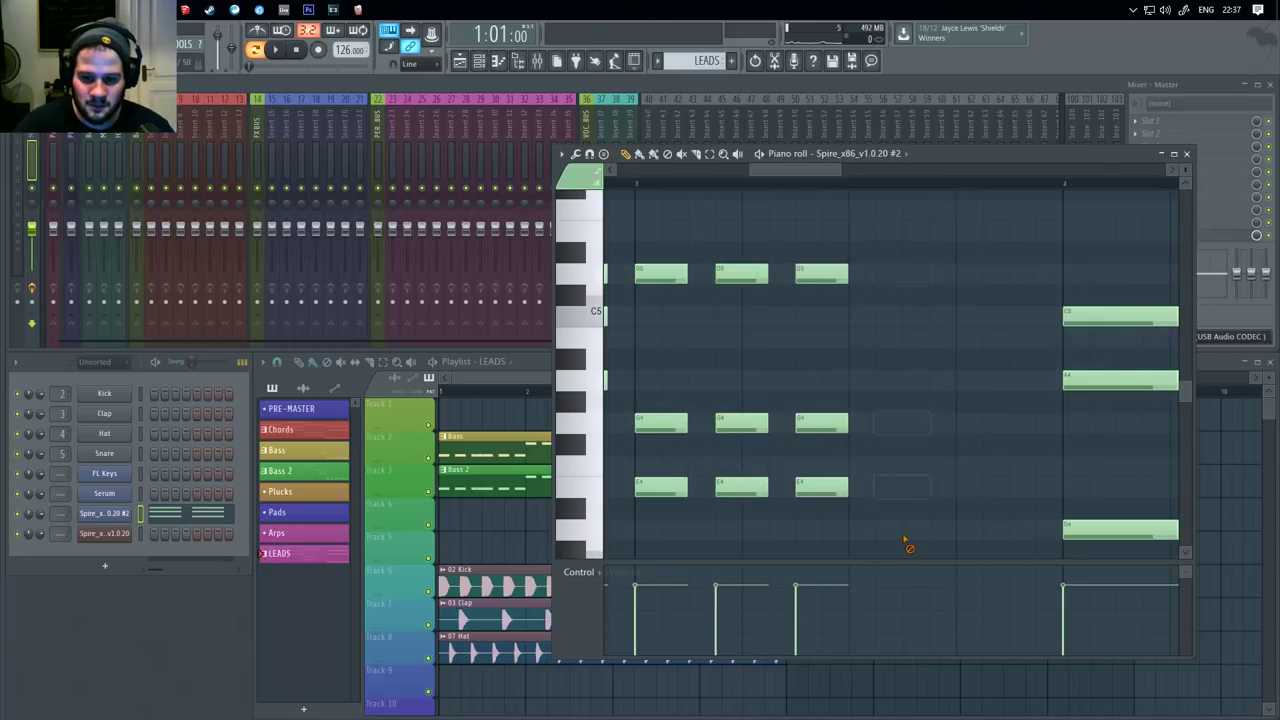
Lengthen the third chord of bar 3 to three quarters of a beat and place a copy of it one beat after.
{"action": "mouse_move", "coordinate": [861, 538]}
{"action": "left_mouse_down"}
{"action": "mouse_move", "coordinate": [820, 244]}
{"action": "mouse_move", "coordinate": [872, 279]}
{"action": "mouse_move", "coordinate": [751, 292]}
{"action": "mouse_move", "coordinate": [981, 276]}
{"action": "left_mouse_up"}
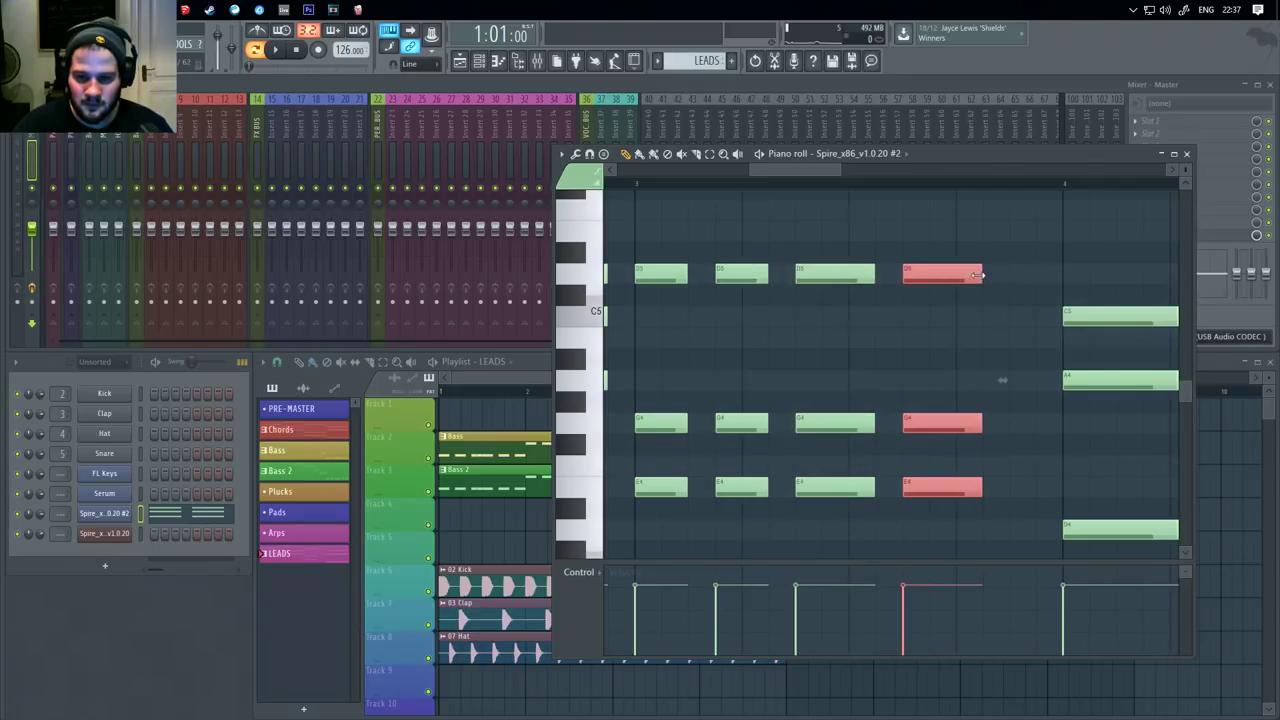
{"action": "left_click", "coordinate": [1067, 254]}
{"action": "right_click", "coordinate": [1067, 254]}
Play the pattern back from the start and follow the chord rhythm through to bar 4.
{"action": "key", "text": "space"}
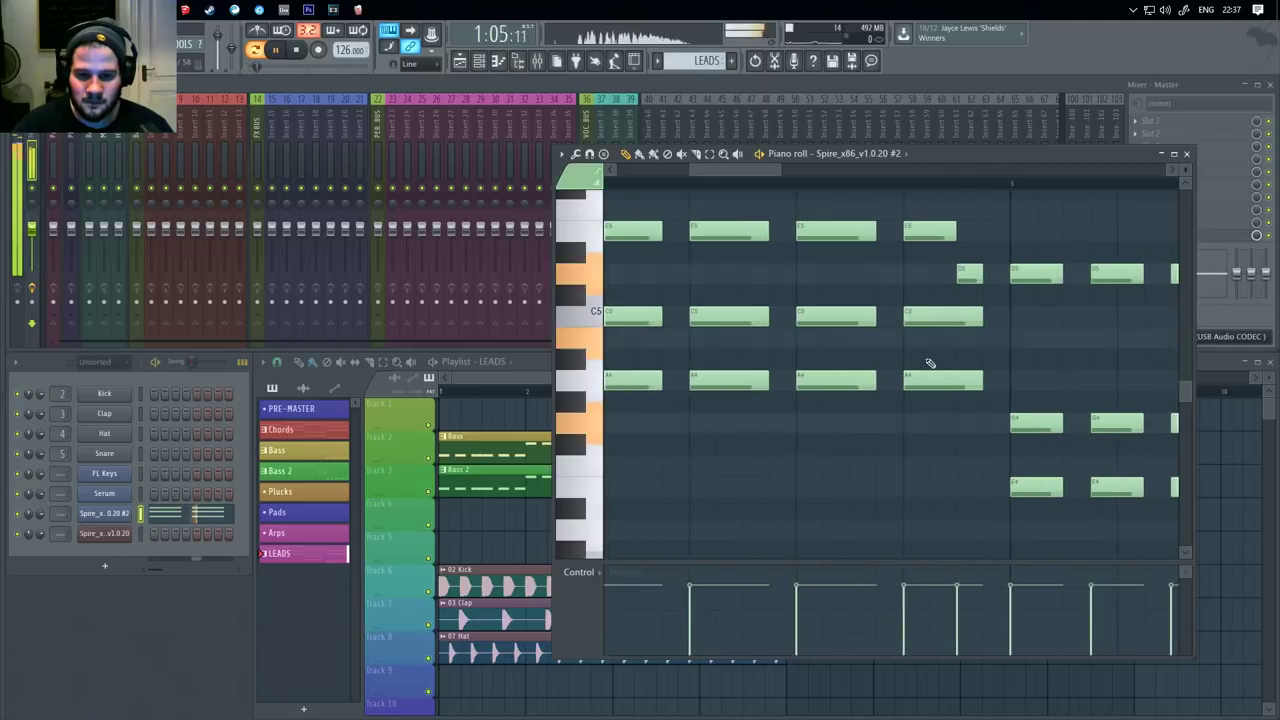
{"action": "scroll", "coordinate": [1114, 423], "scroll_direction": "up", "scroll_amount": 2}
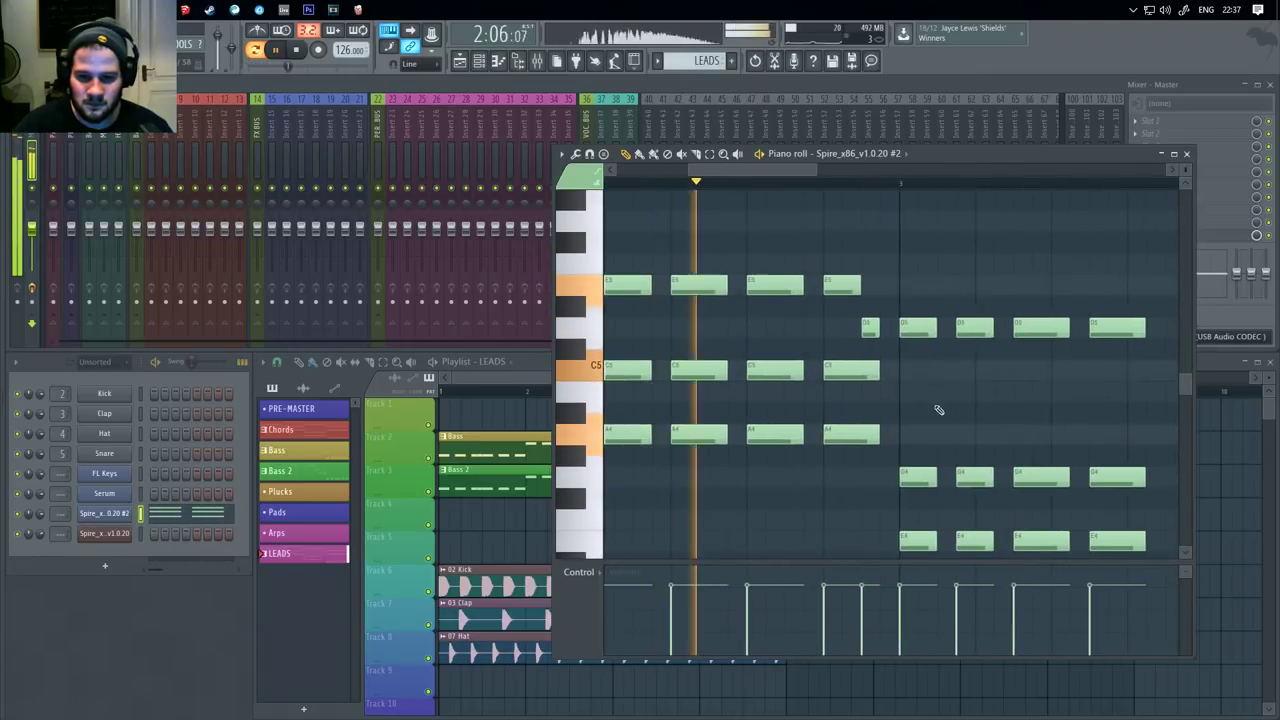
{"action": "scroll", "coordinate": [973, 293], "scroll_direction": "down", "scroll_amount": 2}
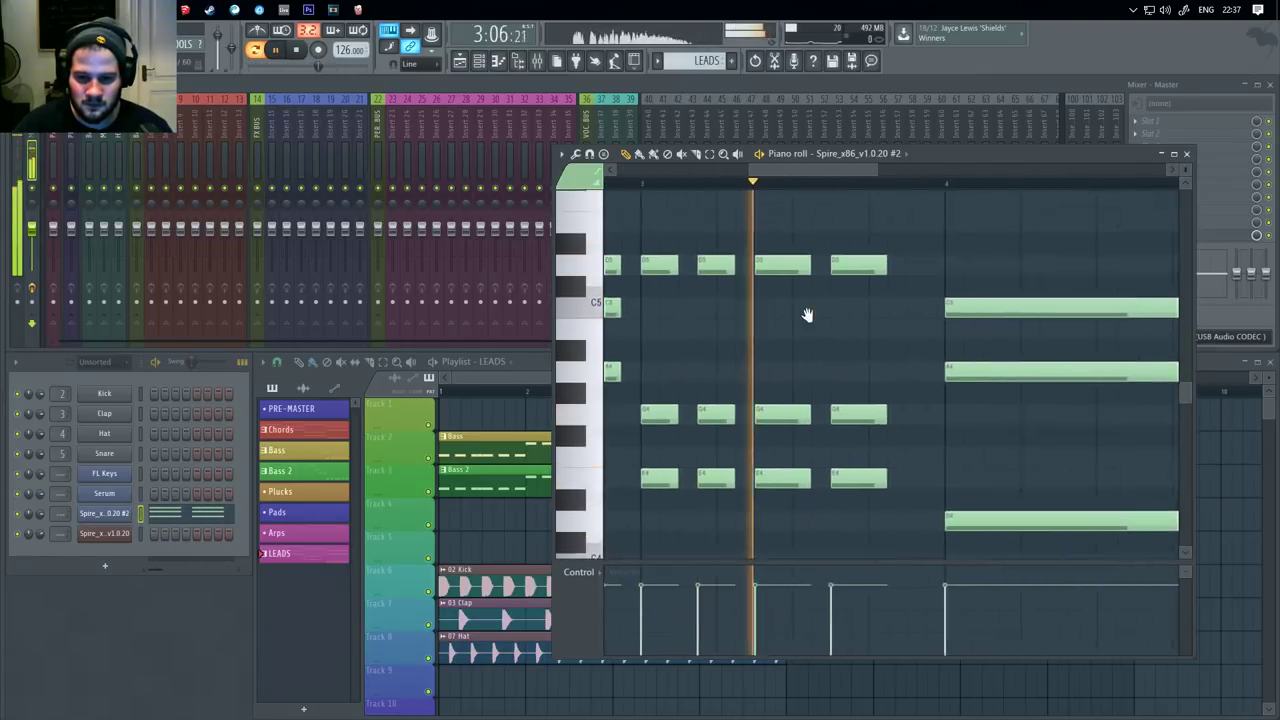
{"action": "scroll", "coordinate": [690, 350], "scroll_direction": "up", "scroll_amount": 1}
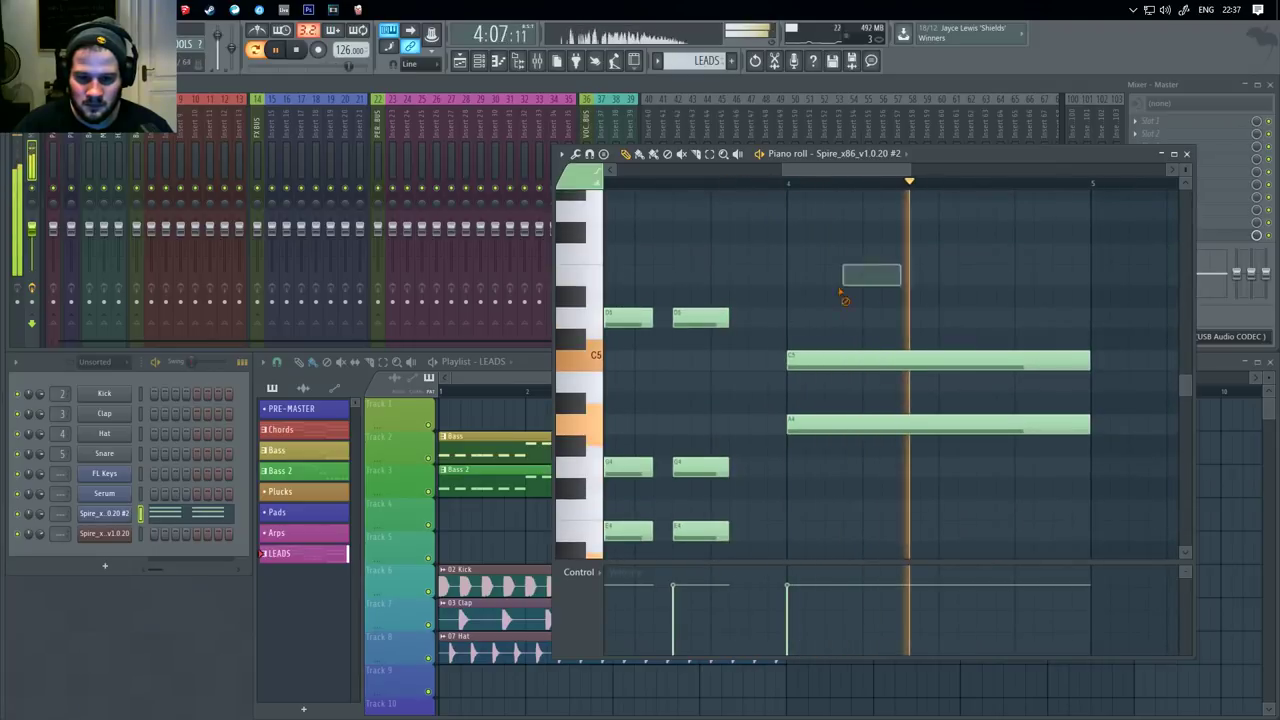
Shorten bar 4's C5 to half a beat and follow it with half-beat D5, D5, C5, C5 and B4 melody notes.
{"action": "scroll", "coordinate": [900, 340], "scroll_direction": "down", "scroll_amount": 2}
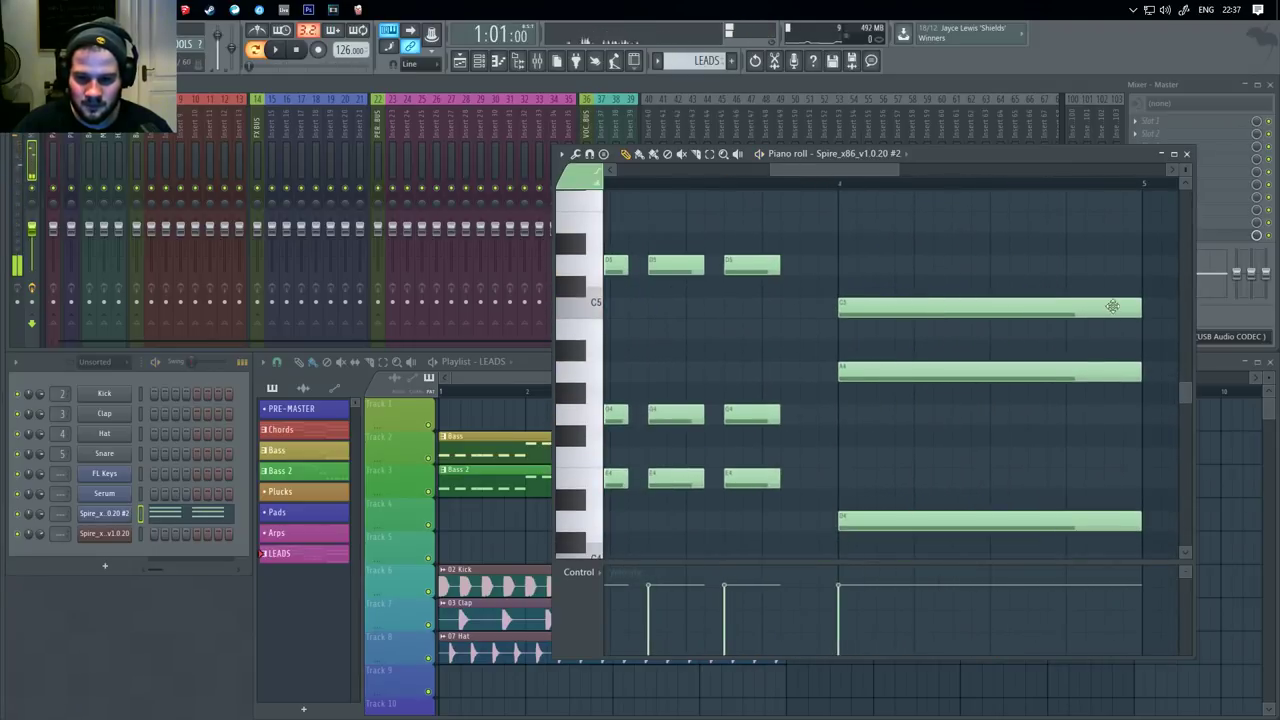
{"action": "left_click_drag", "start_coordinate": [1137, 306], "coordinate": [892, 306]}
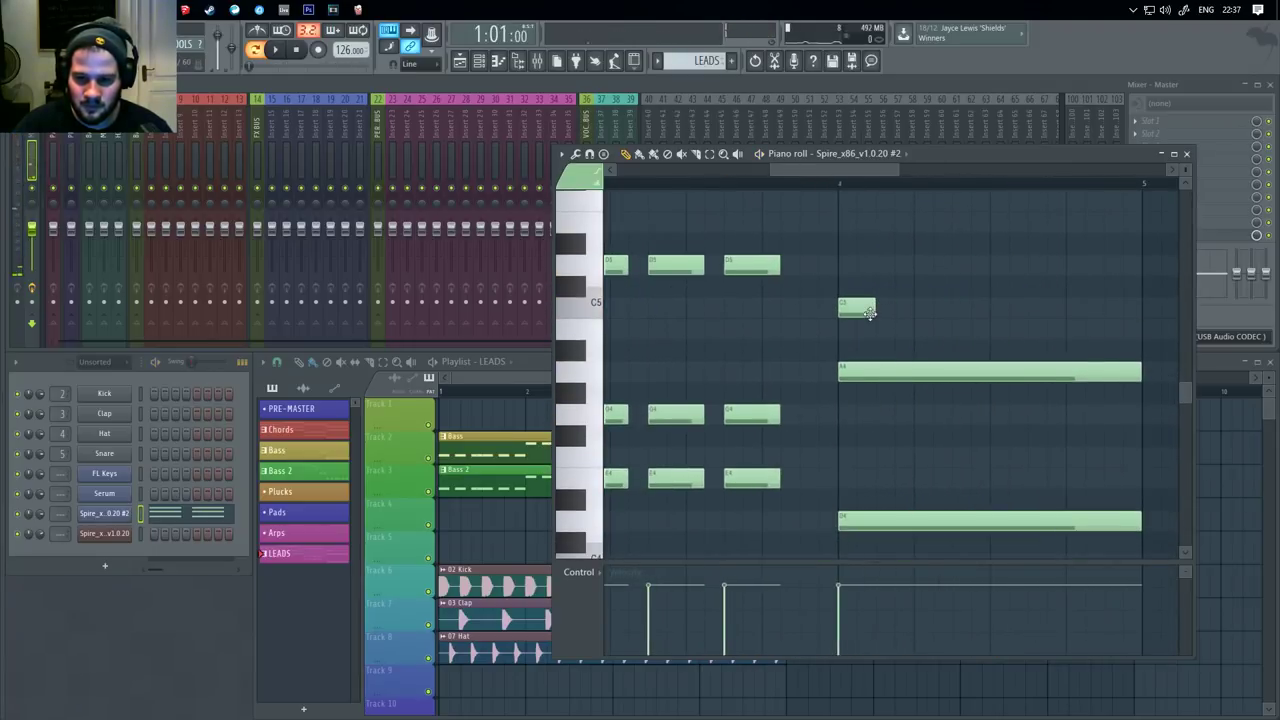
{"action": "left_click", "coordinate": [907, 289]}
{"action": "left_click_drag", "start_coordinate": [926, 289], "coordinate": [963, 249]}
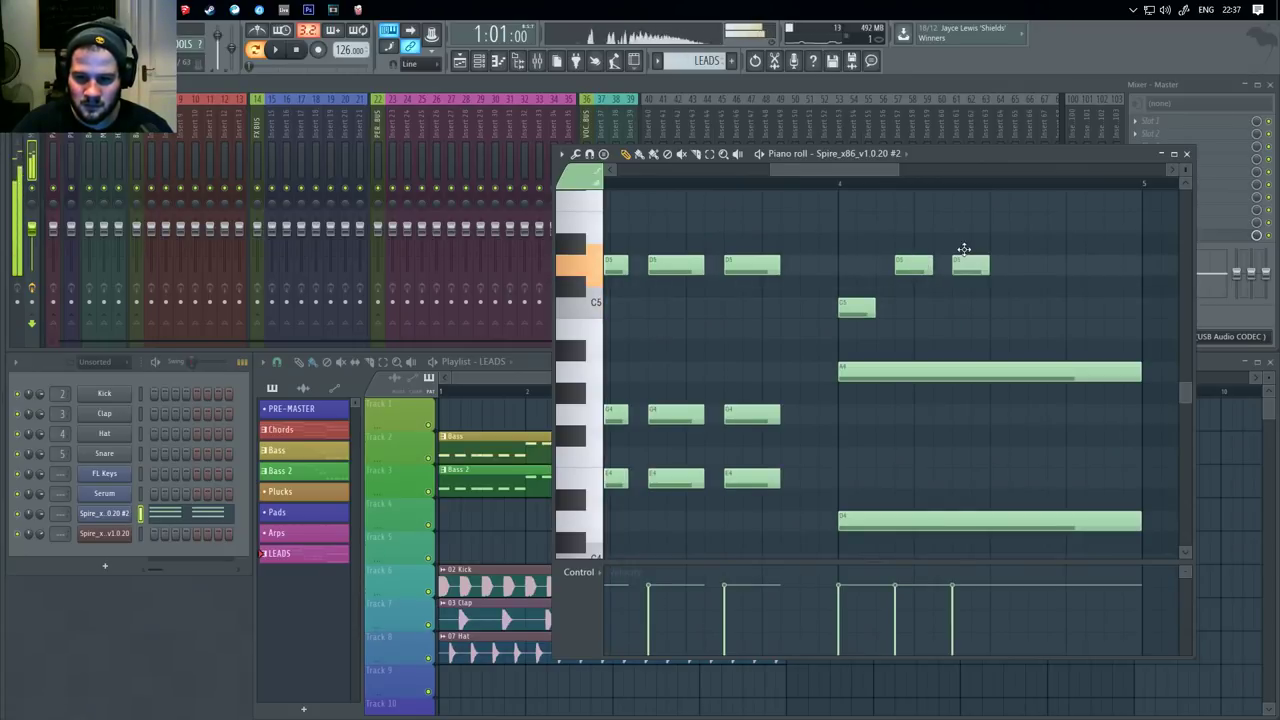
{"action": "left_click", "coordinate": [1000, 308]}
{"action": "left_click", "coordinate": [1062, 311]}
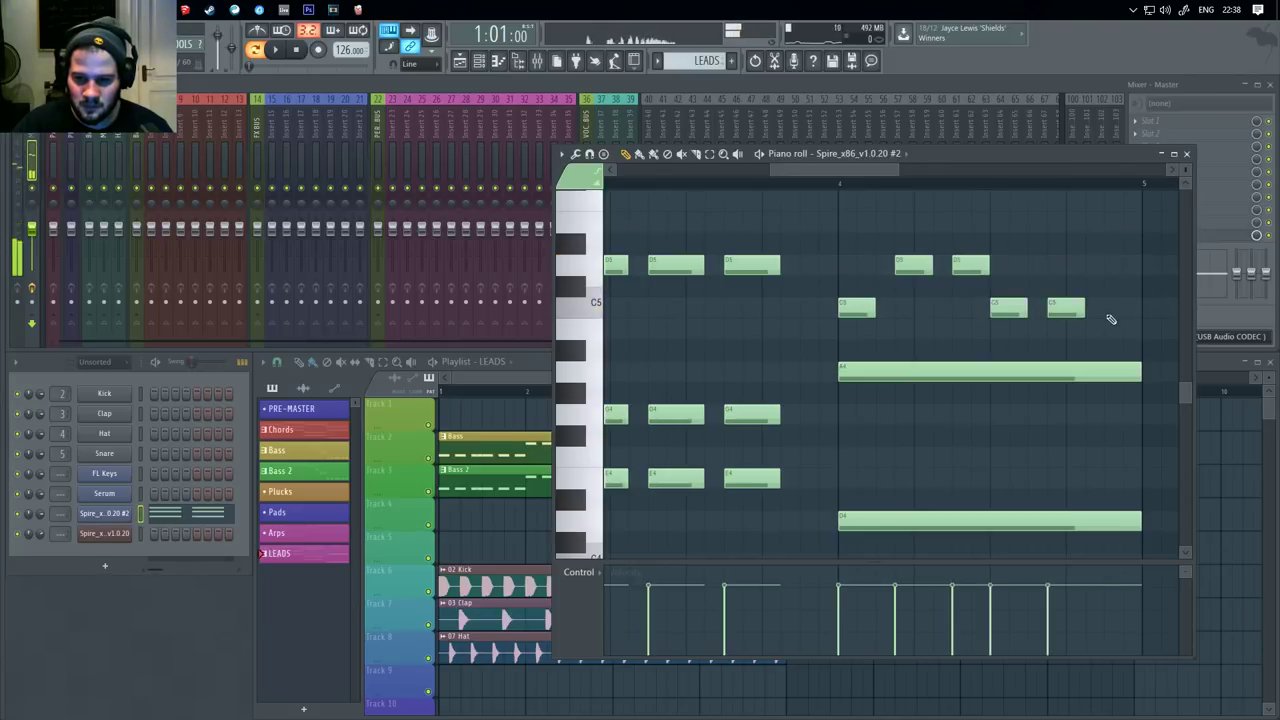
{"action": "left_click", "coordinate": [1110, 310]}
{"action": "left_click_drag", "start_coordinate": [1110, 310], "coordinate": [1117, 347]}
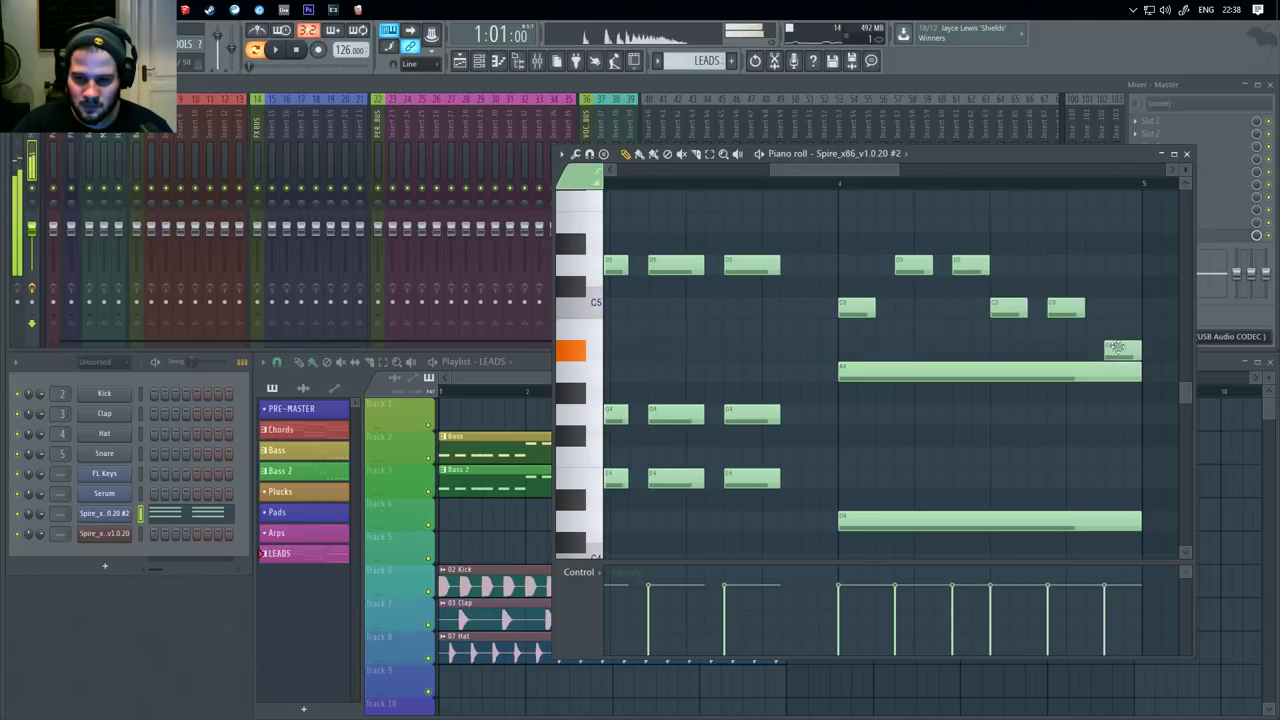
Play the pattern from the start and examine how the chords and the bar 4 melody flow together.
{"action": "key", "text": "space"}
{"action": "scroll", "coordinate": [951, 477], "scroll_direction": "down", "scroll_amount": 4}
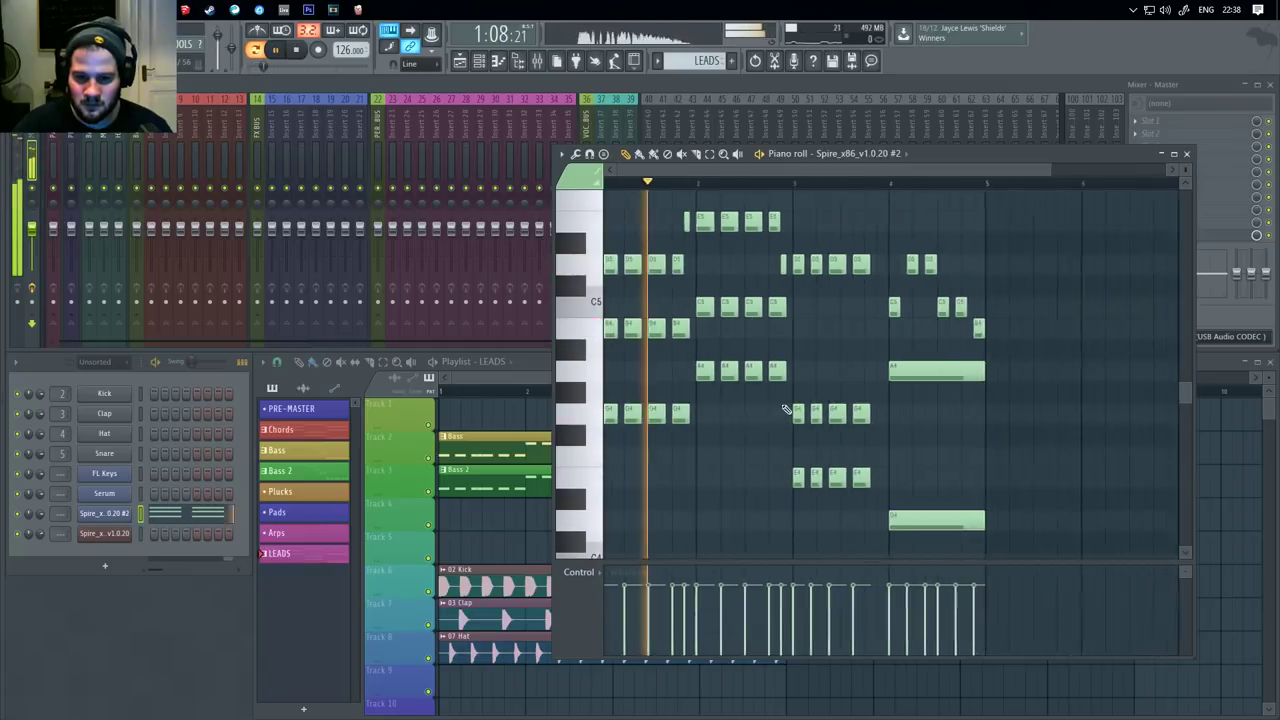
{"action": "scroll", "coordinate": [716, 388], "scroll_direction": "up", "scroll_amount": 4}
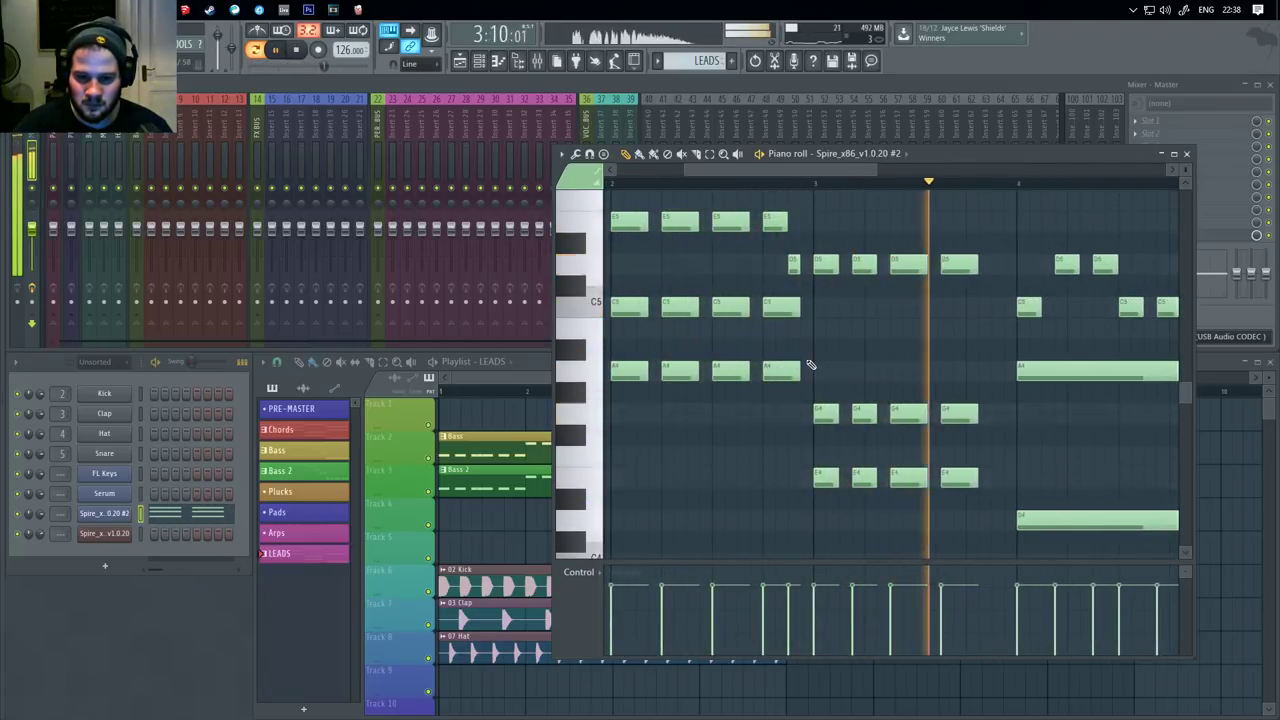
{"action": "left_click_drag", "start_coordinate": [1068, 393], "coordinate": [1166, 340]}
{"action": "left_click_drag", "start_coordinate": [927, 352], "coordinate": [800, 436]}
{"action": "scroll", "coordinate": [897, 387], "scroll_direction": "up", "scroll_amount": 1}
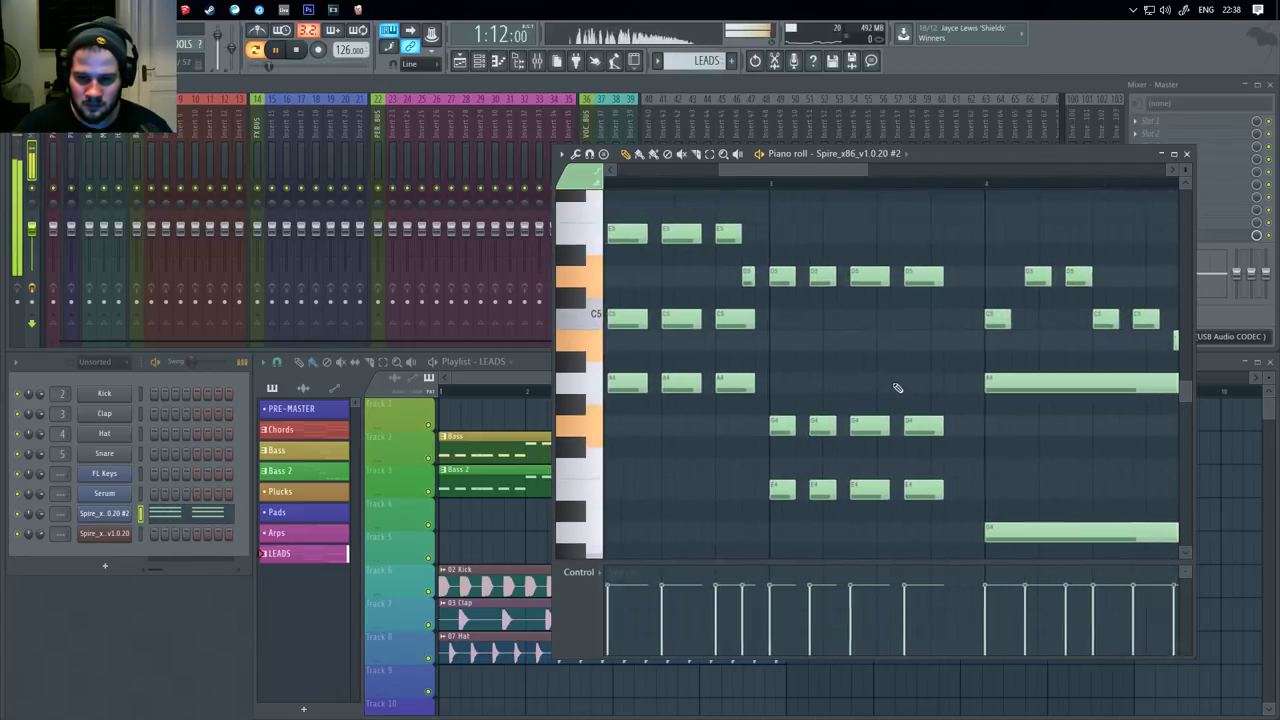
{"action": "scroll", "coordinate": [897, 387], "scroll_direction": "up", "scroll_amount": 2}
{"action": "left_click_drag", "start_coordinate": [780, 383], "coordinate": [997, 378]}
{"action": "scroll", "coordinate": [997, 378], "scroll_direction": "down", "scroll_amount": 1}
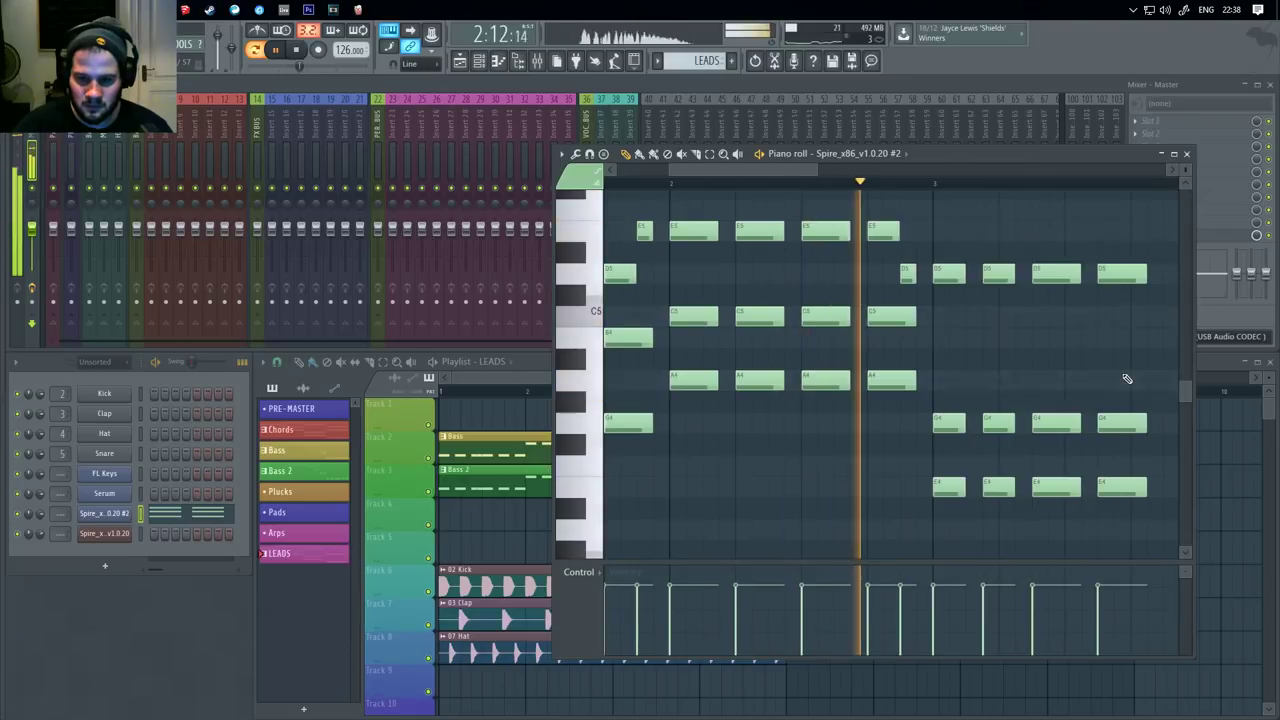
{"action": "left_click_drag", "start_coordinate": [986, 369], "coordinate": [843, 380]}
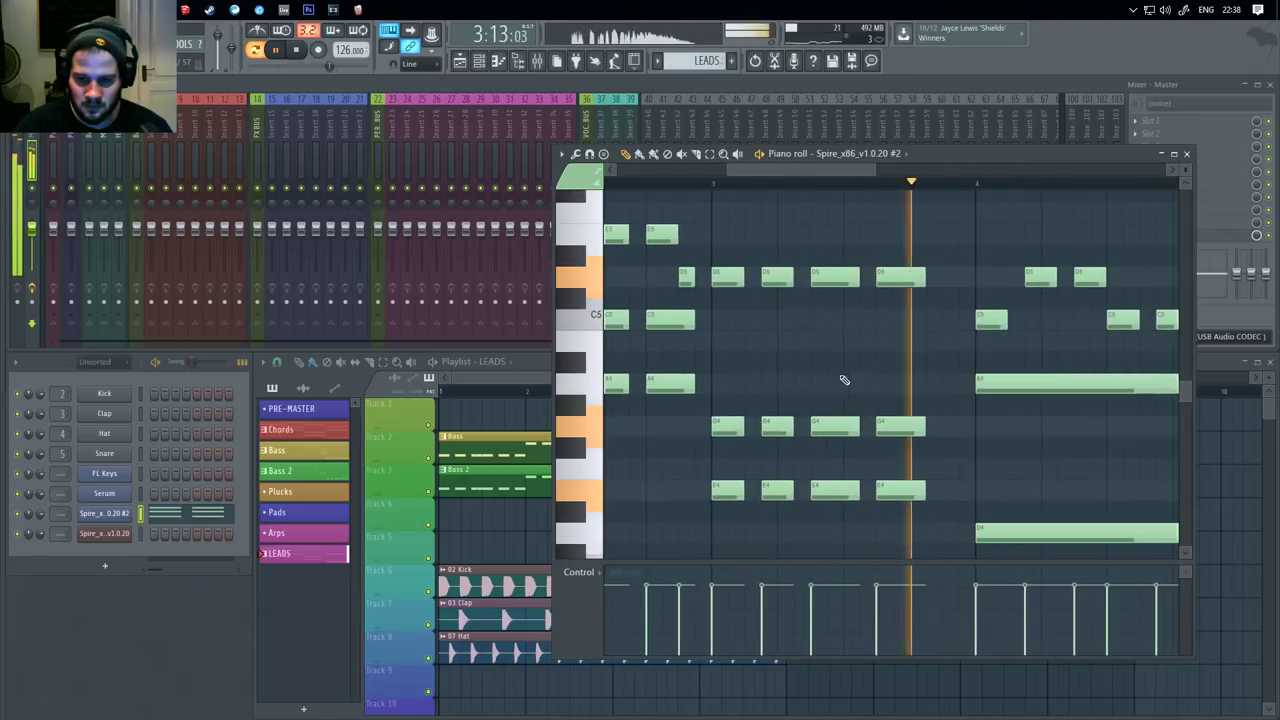
Copy the last chord of bar 3 one beat after it and shorten the copy to a quarter of a beat.
{"action": "left_click_drag", "start_coordinate": [914, 243], "coordinate": [926, 532]}
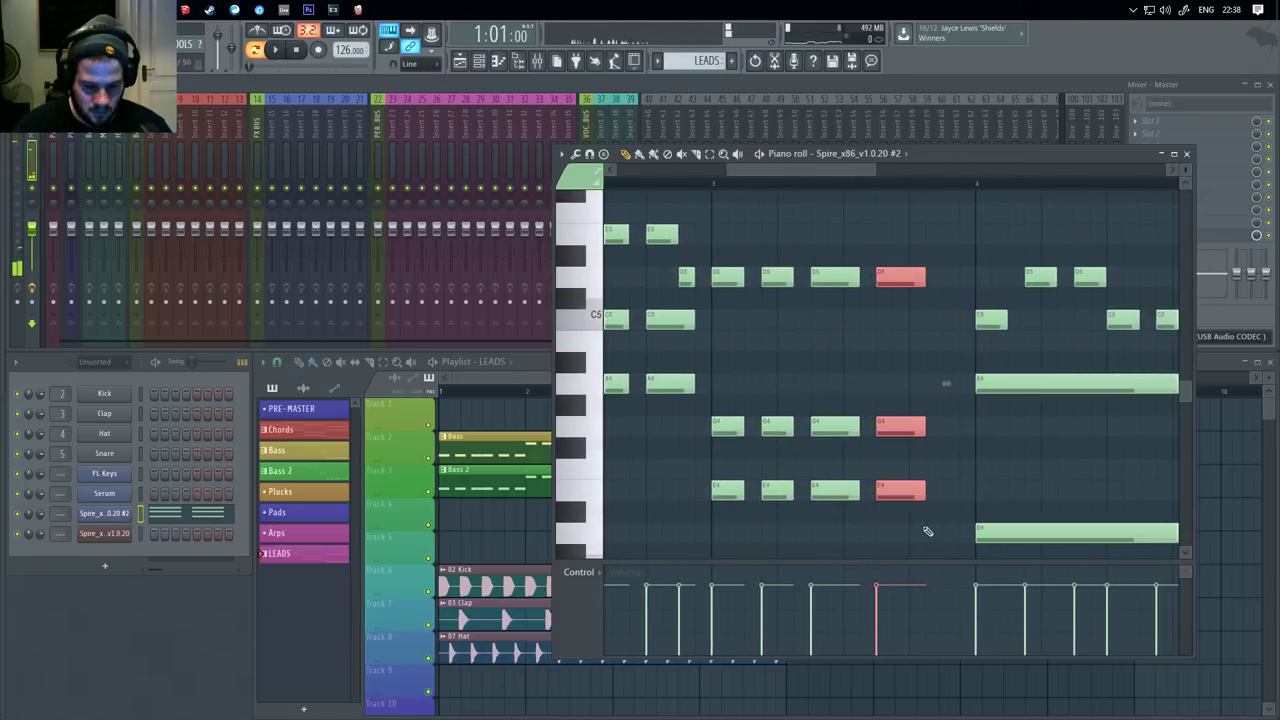
{"action": "key", "text": "ctrl+b"}
{"action": "mouse_move", "coordinate": [930, 278]}
{"action": "left_mouse_down"}
{"action": "mouse_move", "coordinate": [963, 283]}
{"action": "mouse_move", "coordinate": [938, 280]}
{"action": "mouse_move", "coordinate": [950, 278]}
{"action": "left_mouse_up"}
{"action": "key", "text": "space"}
{"action": "left_click", "coordinate": [829, 258]}
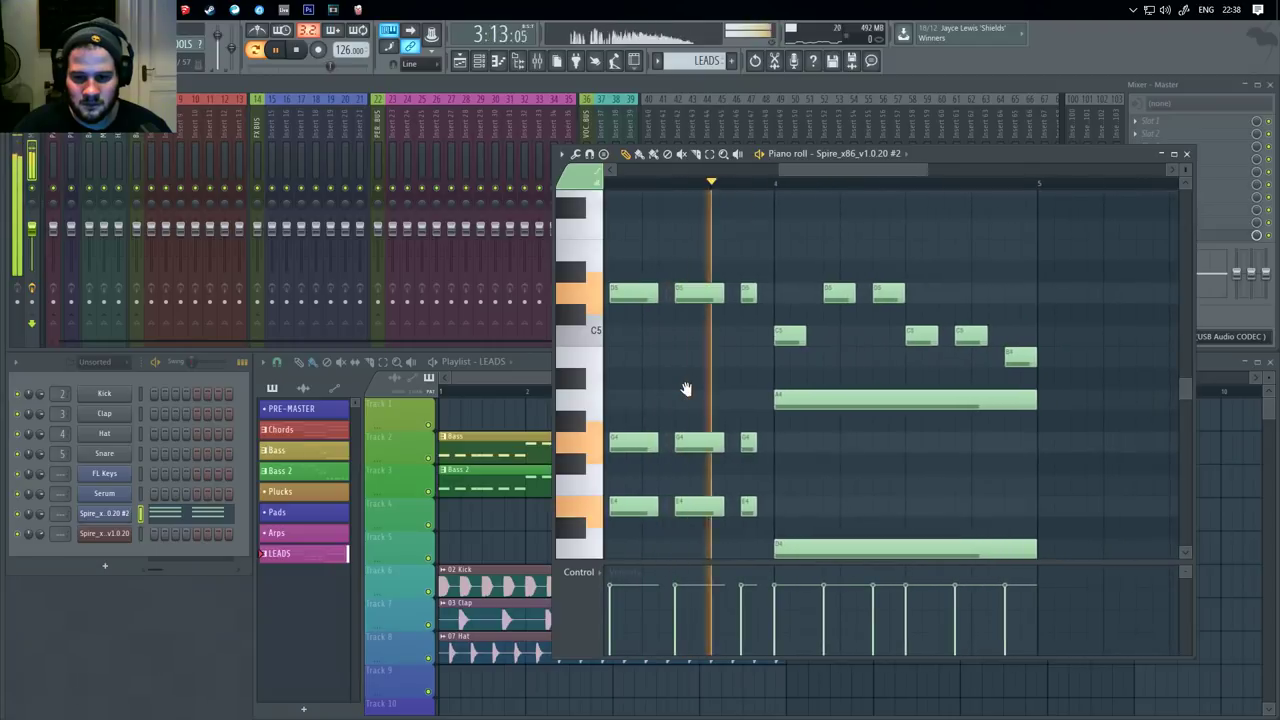
Shorten the low D4 in bar 4 to two beats and fill the remaining two beats with a C4.
{"action": "mouse_move", "coordinate": [686, 389]}
{"action": "left_mouse_down"}
{"action": "mouse_move", "coordinate": [669, 302]}
{"action": "mouse_move", "coordinate": [618, 411]}
{"action": "mouse_move", "coordinate": [659, 267]}
{"action": "left_mouse_up"}
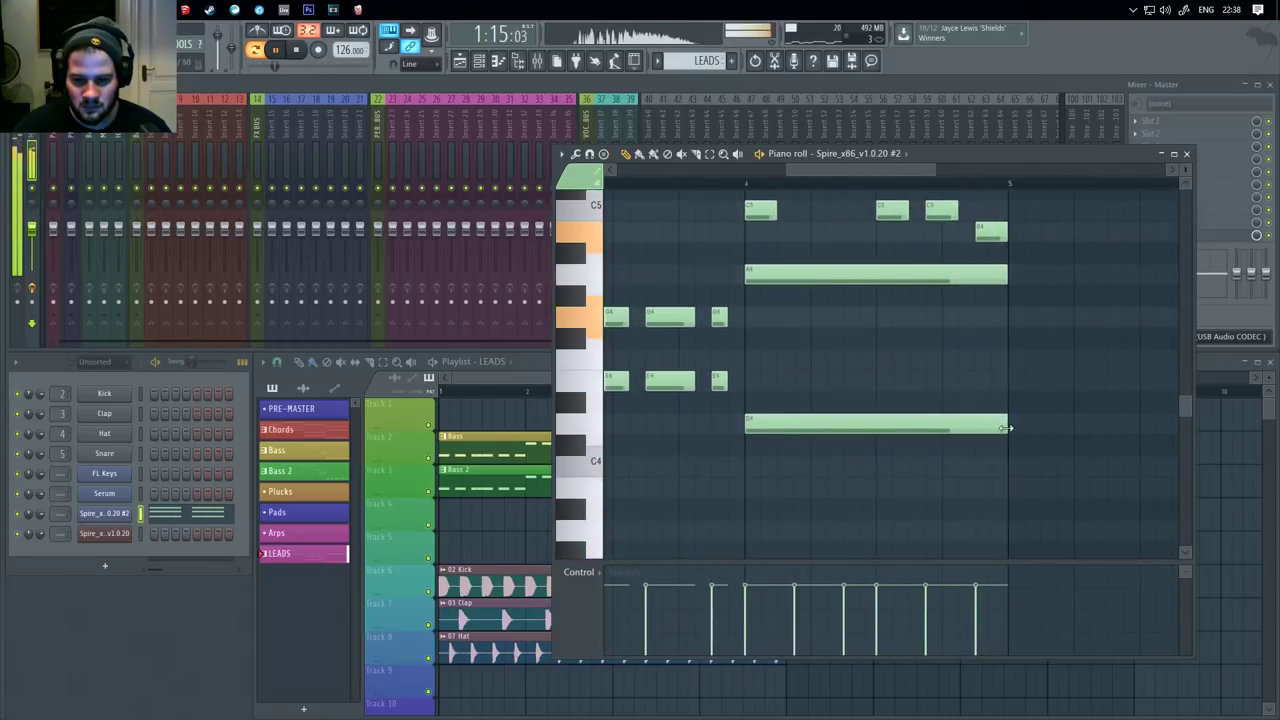
{"action": "left_click_drag", "start_coordinate": [1006, 428], "coordinate": [875, 428]}
{"action": "left_click", "coordinate": [895, 470]}
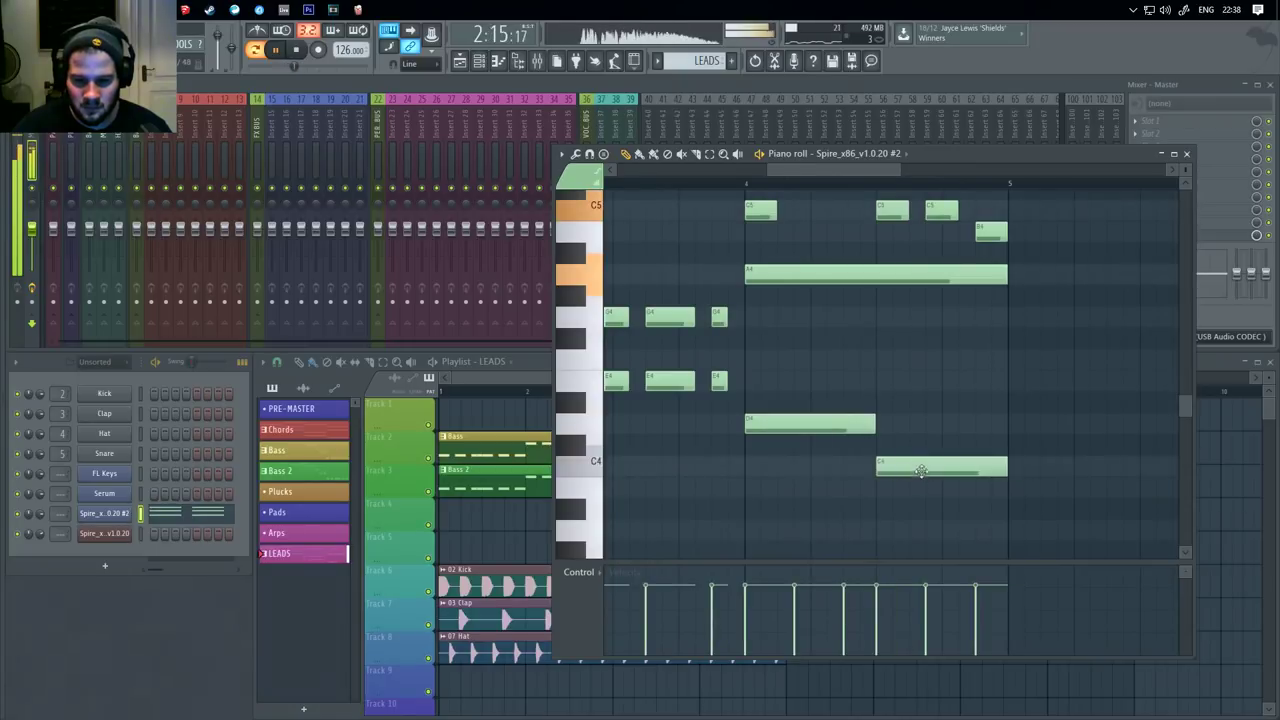
Listen to the edited lead pattern through all four bars, checking the bar 4 bass movement, and stop playback.
{"action": "left_click_drag", "start_coordinate": [929, 350], "coordinate": [983, 341]}
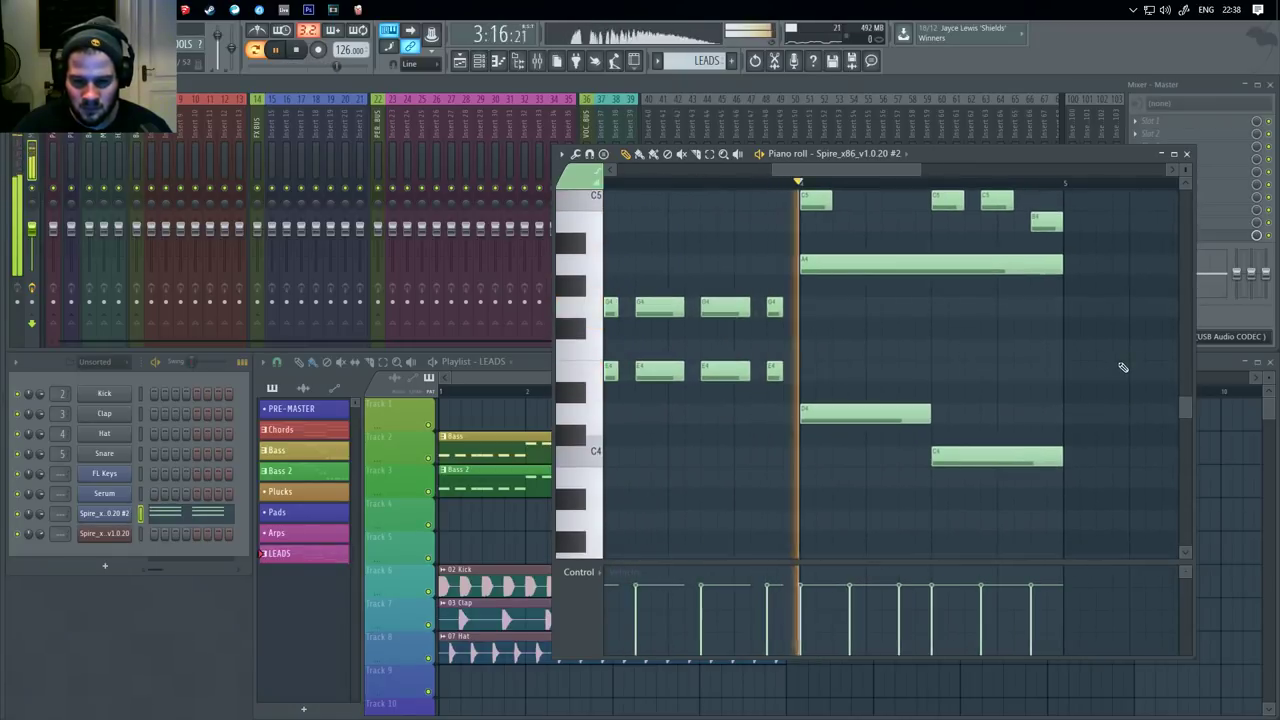
{"action": "left_click_drag", "start_coordinate": [1048, 378], "coordinate": [833, 419]}
{"action": "left_click_drag", "start_coordinate": [700, 340], "coordinate": [1110, 425]}
{"action": "left_click_drag", "start_coordinate": [749, 354], "coordinate": [956, 355]}
{"action": "left_click_drag", "start_coordinate": [872, 360], "coordinate": [1051, 366]}
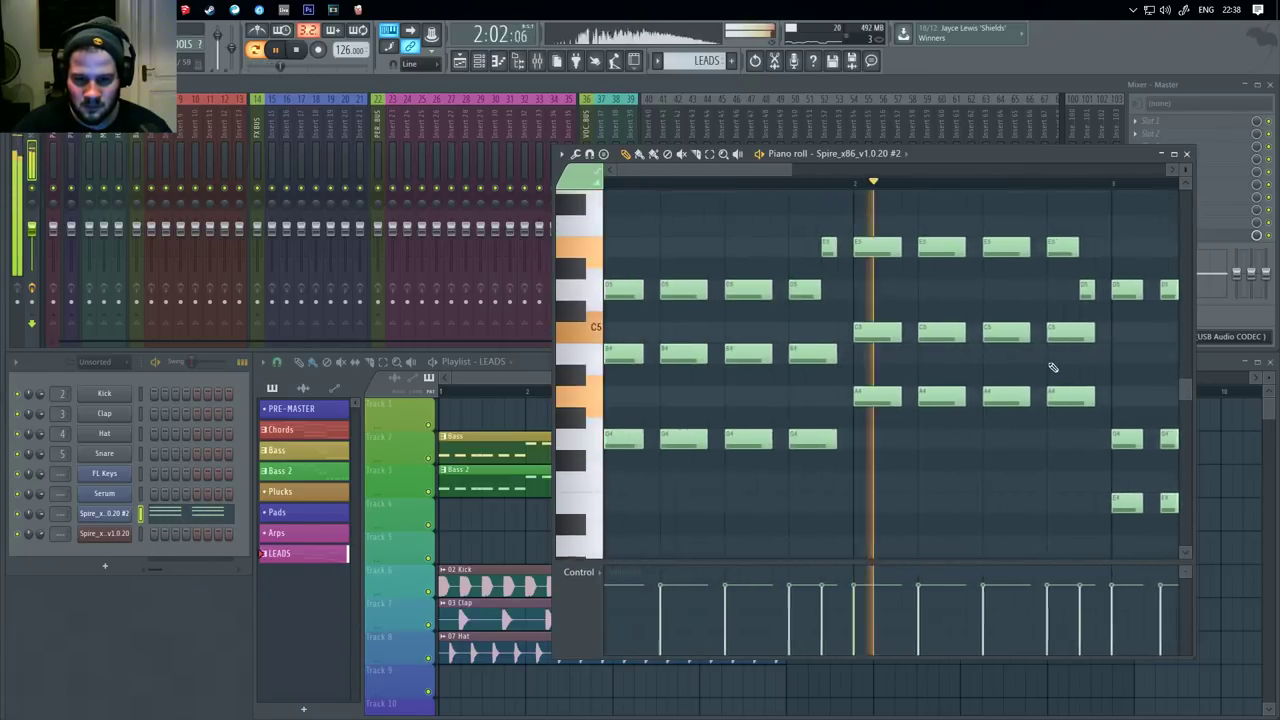
{"action": "scroll", "coordinate": [900, 325], "scroll_direction": "down", "scroll_amount": 1}
{"action": "scroll", "coordinate": [866, 313], "scroll_direction": "down", "scroll_amount": 2}
{"action": "scroll", "coordinate": [866, 313], "scroll_direction": "down", "scroll_amount": 3}
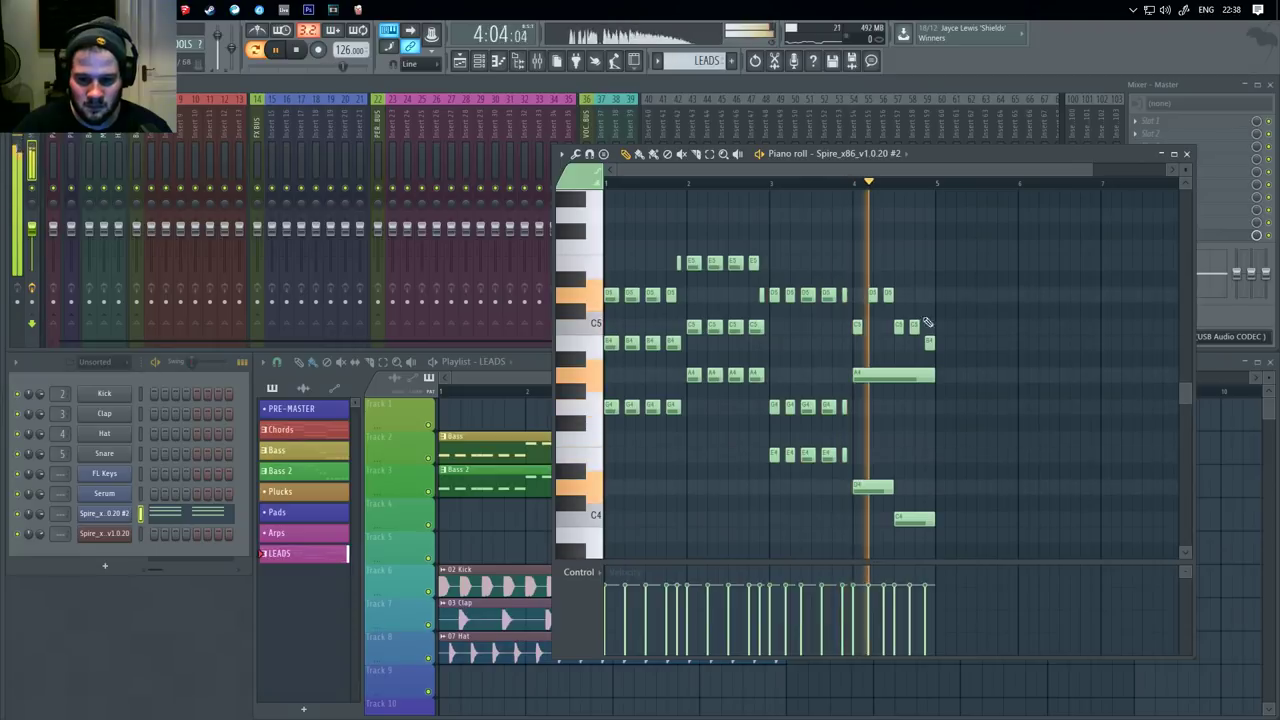
{"action": "left_click", "coordinate": [1062, 392]}
{"action": "right_click", "coordinate": [1098, 392]}
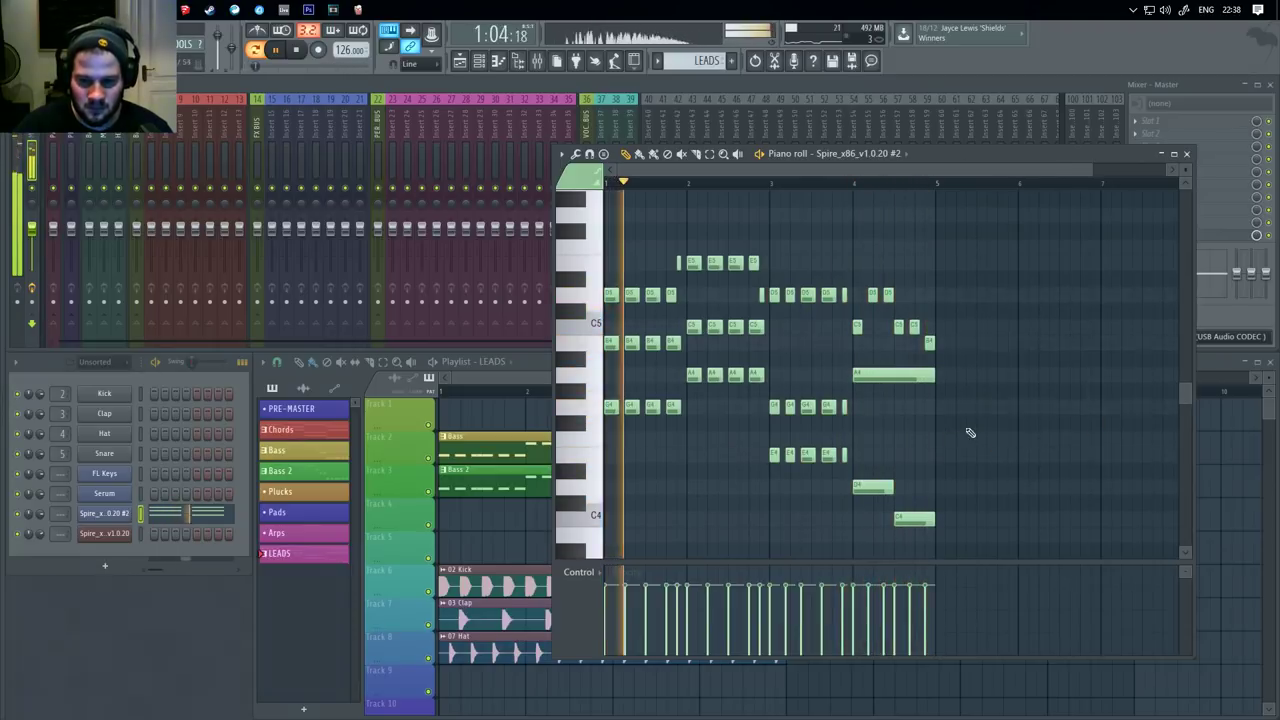
{"action": "key", "text": "space"}
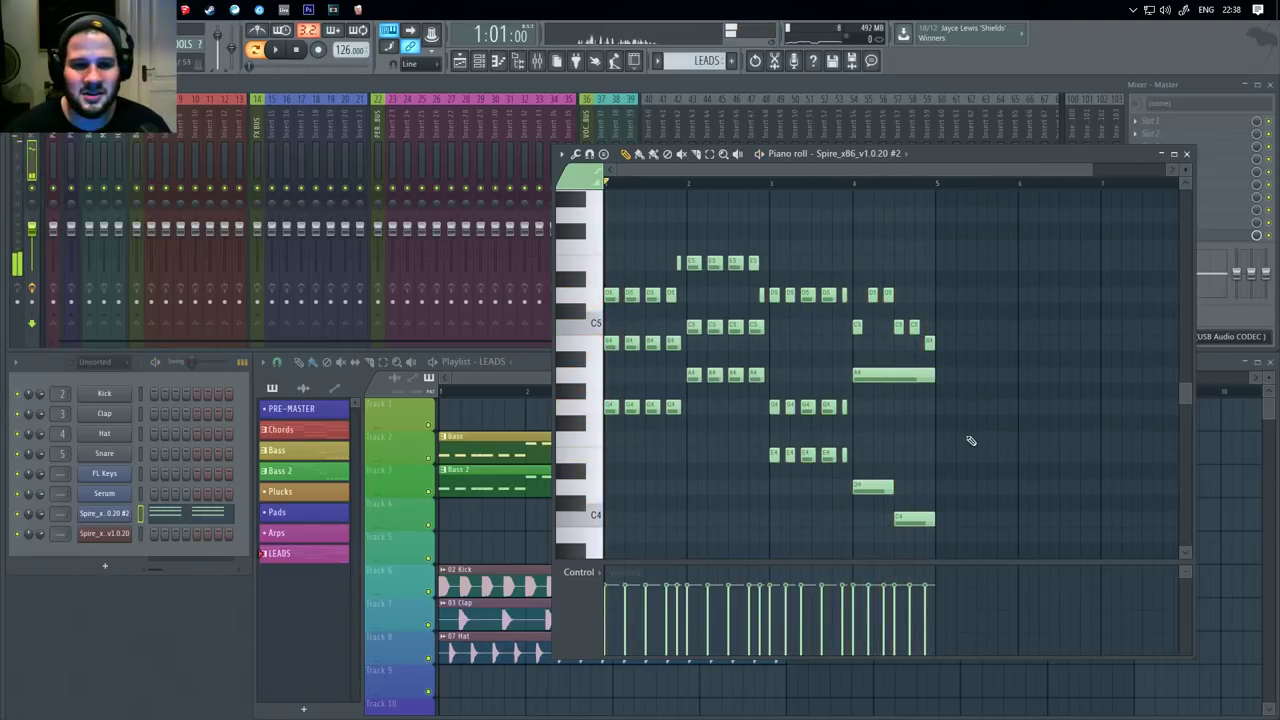
Close the piano roll, open the Spire #2 instrument and change its preset to LD X-Lead while the pattern plays.
{"action": "left_click", "coordinate": [1187, 154]}
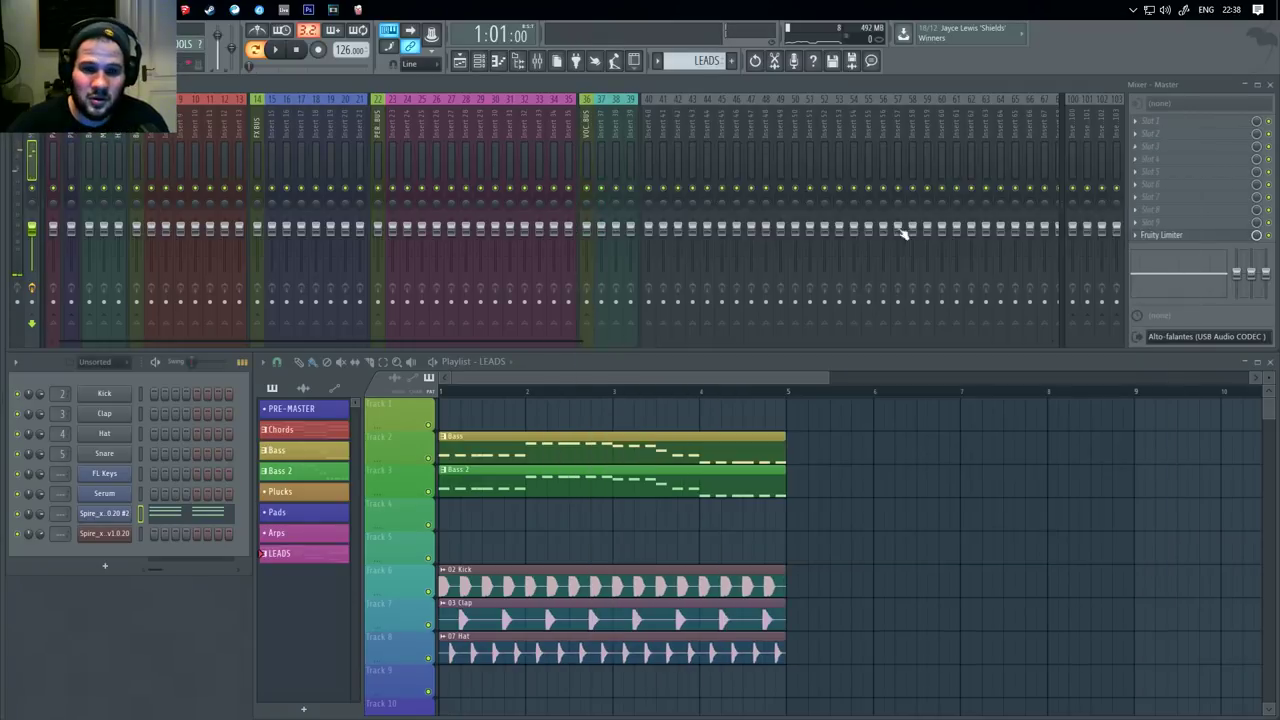
{"action": "left_click", "coordinate": [92, 514]}
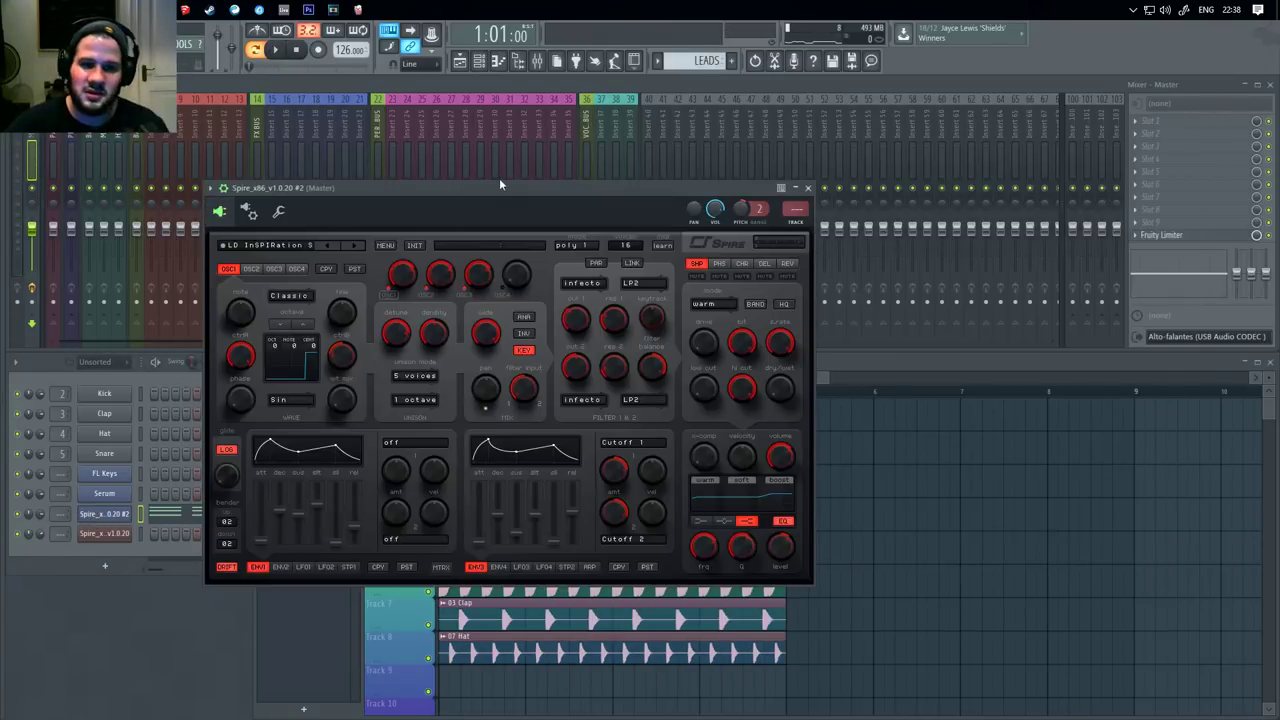
{"action": "left_click_drag", "start_coordinate": [499, 184], "coordinate": [752, 162]}
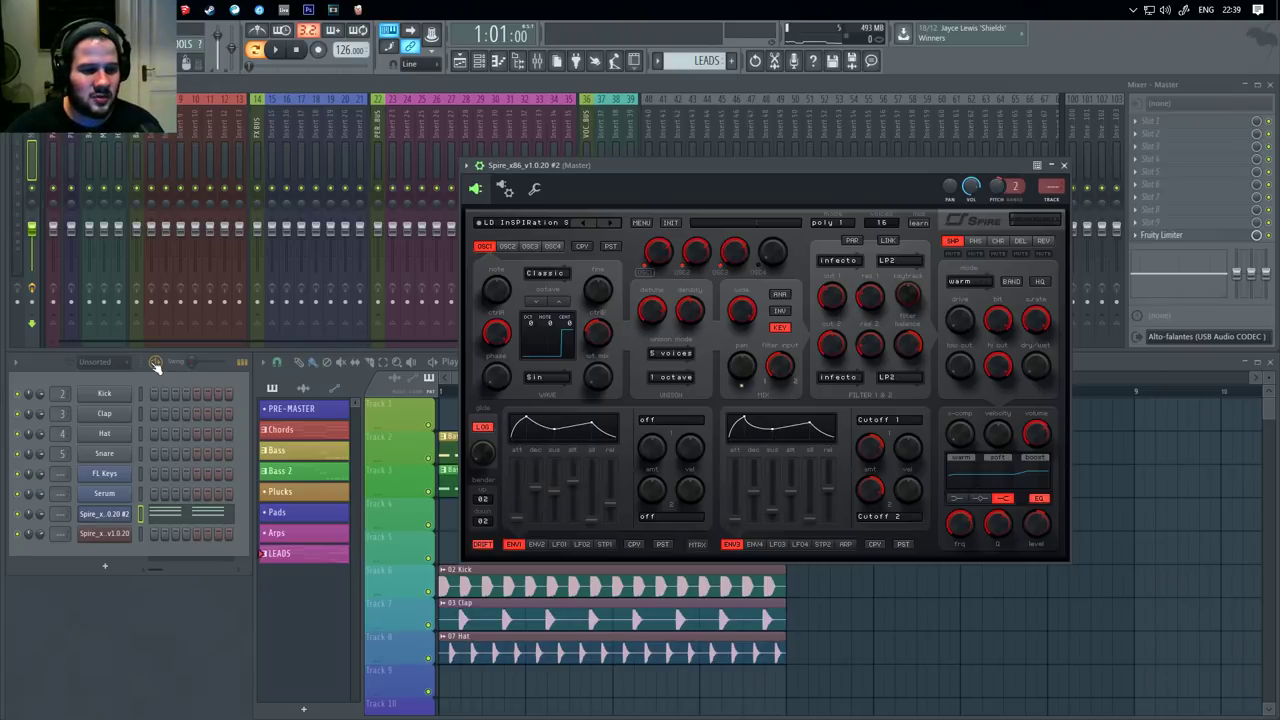
{"action": "key", "text": "space"}
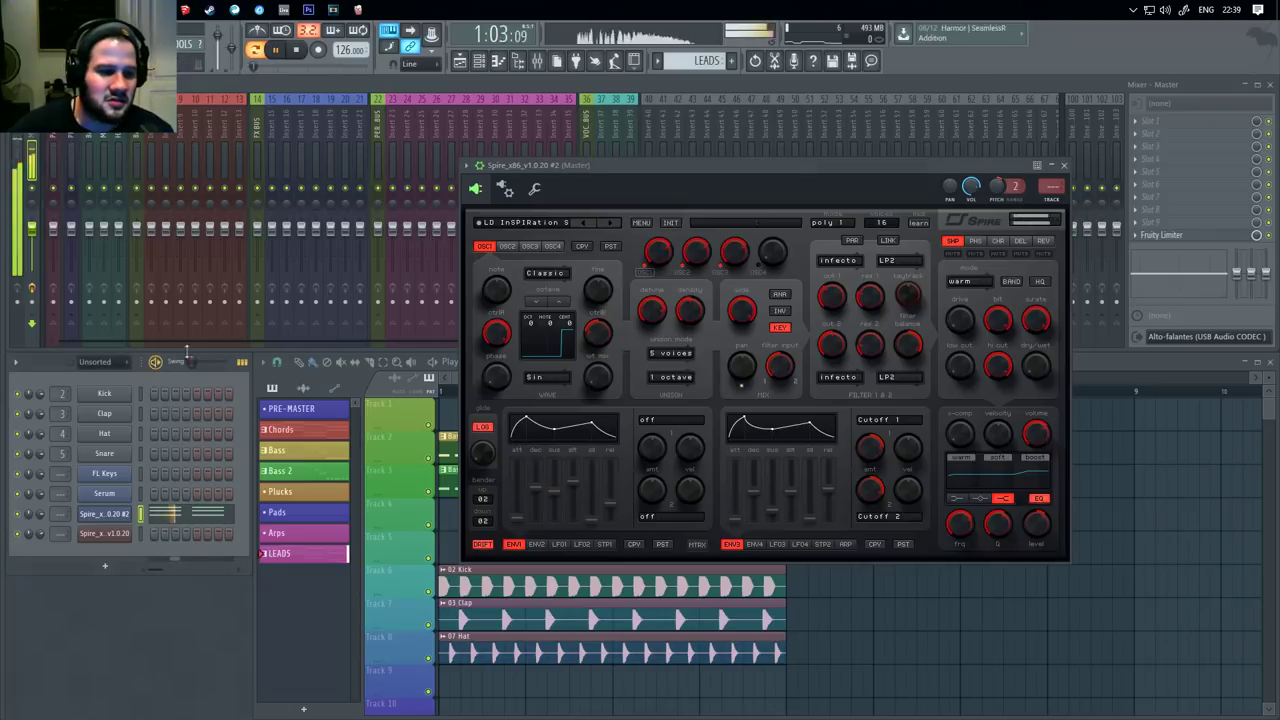
{"action": "left_click", "coordinate": [607, 222]}
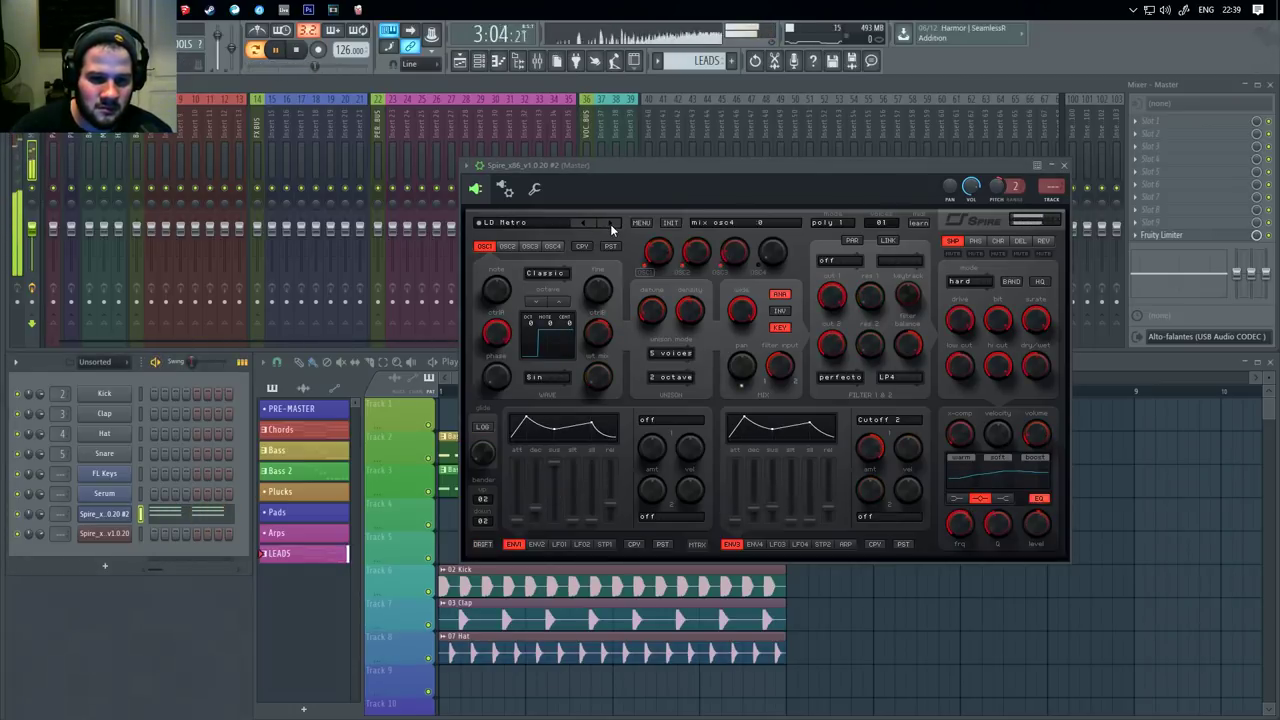
{"action": "left_click", "coordinate": [610, 222]}
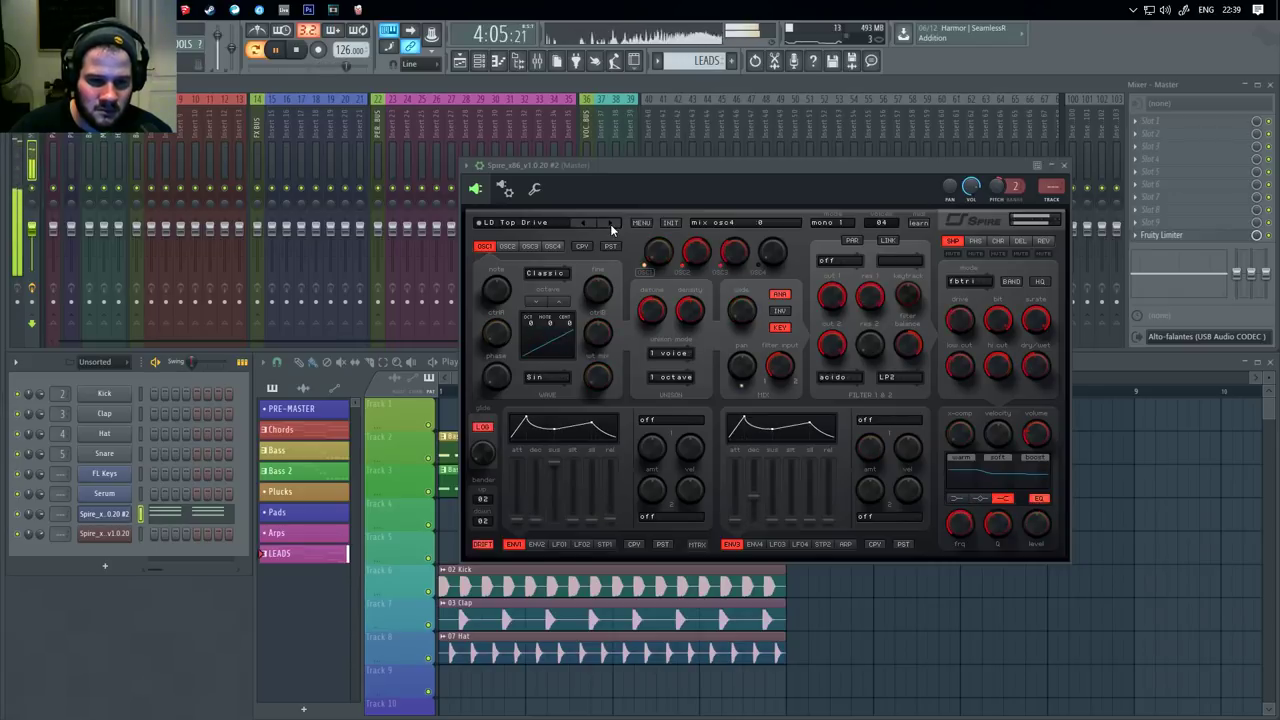
{"action": "left_click", "coordinate": [610, 222]}
{"action": "left_click", "coordinate": [610, 222]}
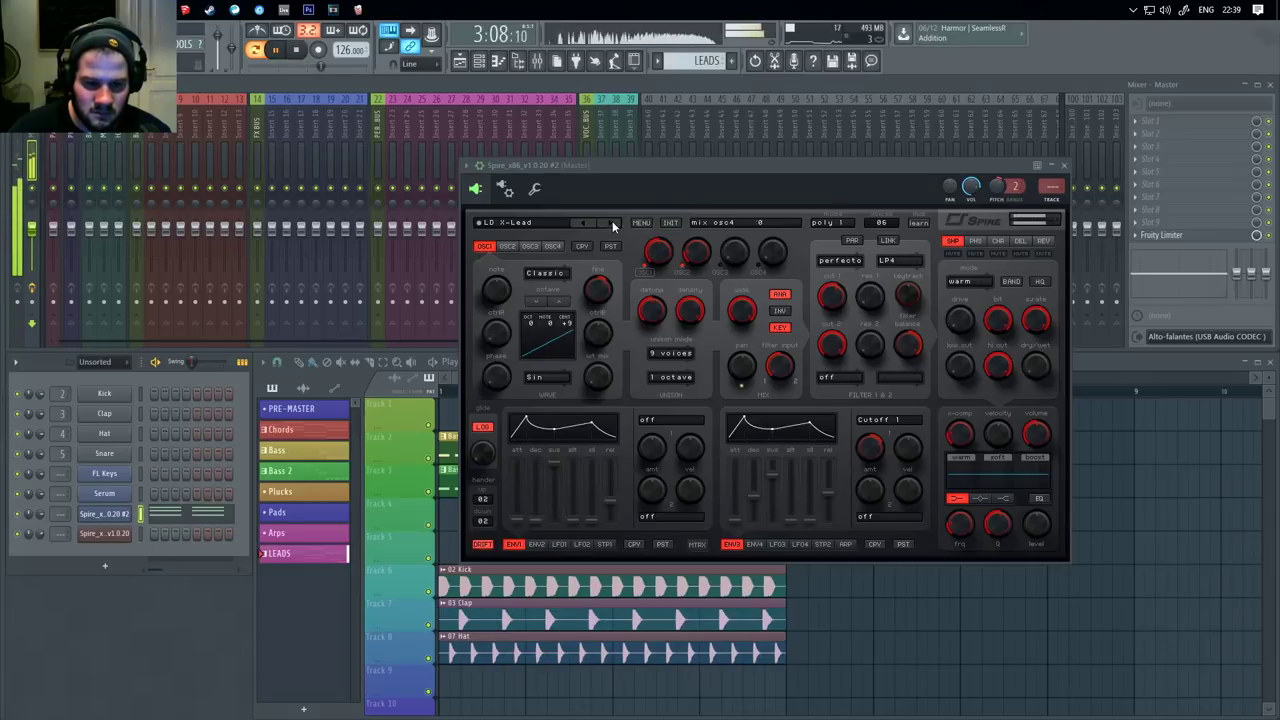
Place the LEADS pattern at bar 1 on Track 4 of the playlist and remove the Bass 2 clip from Track 3.
{"action": "left_click", "coordinate": [1065, 166]}
{"action": "left_click_drag", "start_coordinate": [995, 506], "coordinate": [455, 520]}
{"action": "left_click", "coordinate": [817, 525]}
{"action": "right_click", "coordinate": [817, 525]}
{"action": "key", "text": "space"}
{"action": "right_click", "coordinate": [496, 485]}
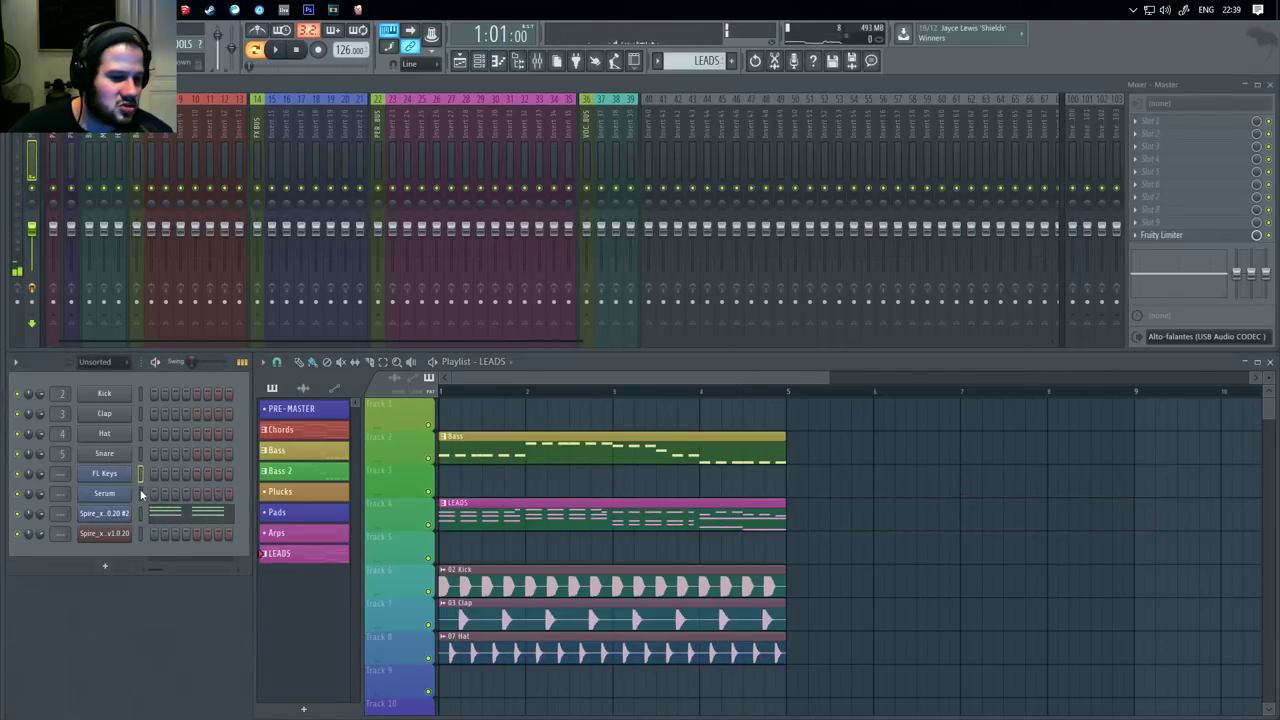
Route the Serum channel to mixer track 7.
{"action": "right_click", "coordinate": [154, 97]}
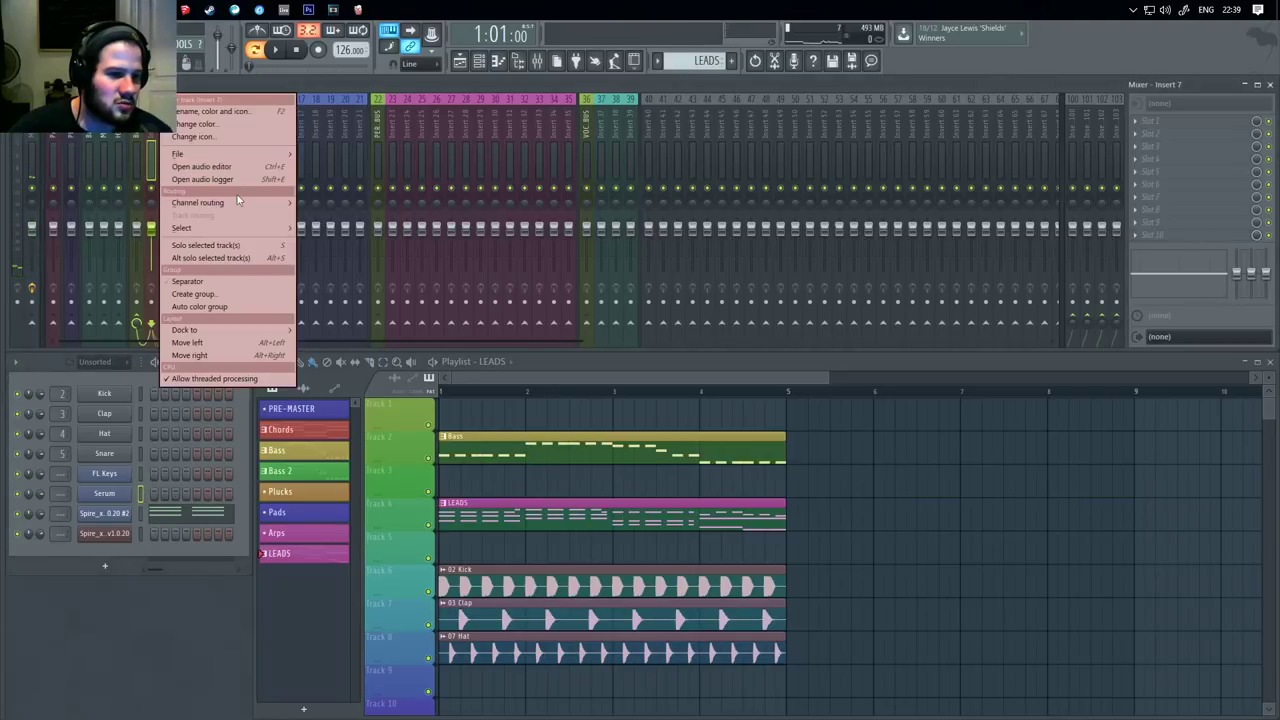
{"action": "mouse_move", "coordinate": [240, 203]}
{"action": "left_click", "coordinate": [335, 203]}
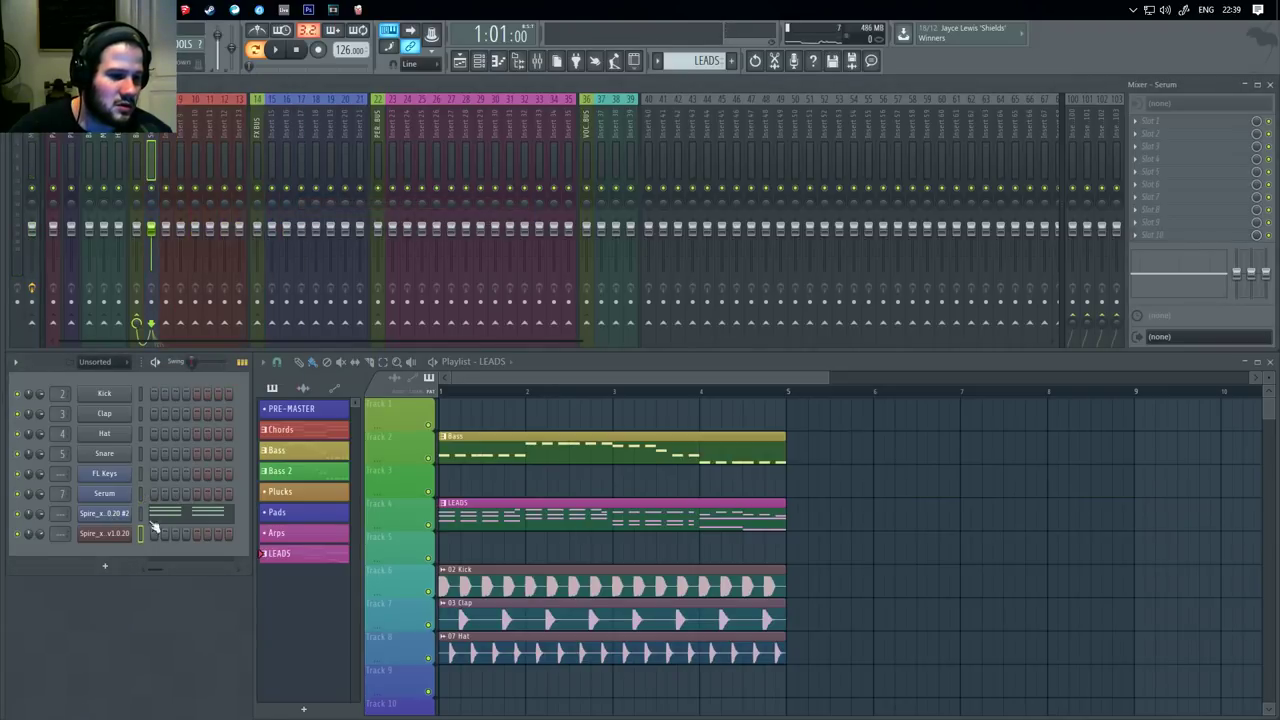
Route the Spire_x86_v1.0.20 channel to mixer track 43 and the Spire_x86_v1.0.20 #2 channel to mixer track 44.
{"action": "right_click", "coordinate": [693, 122]}
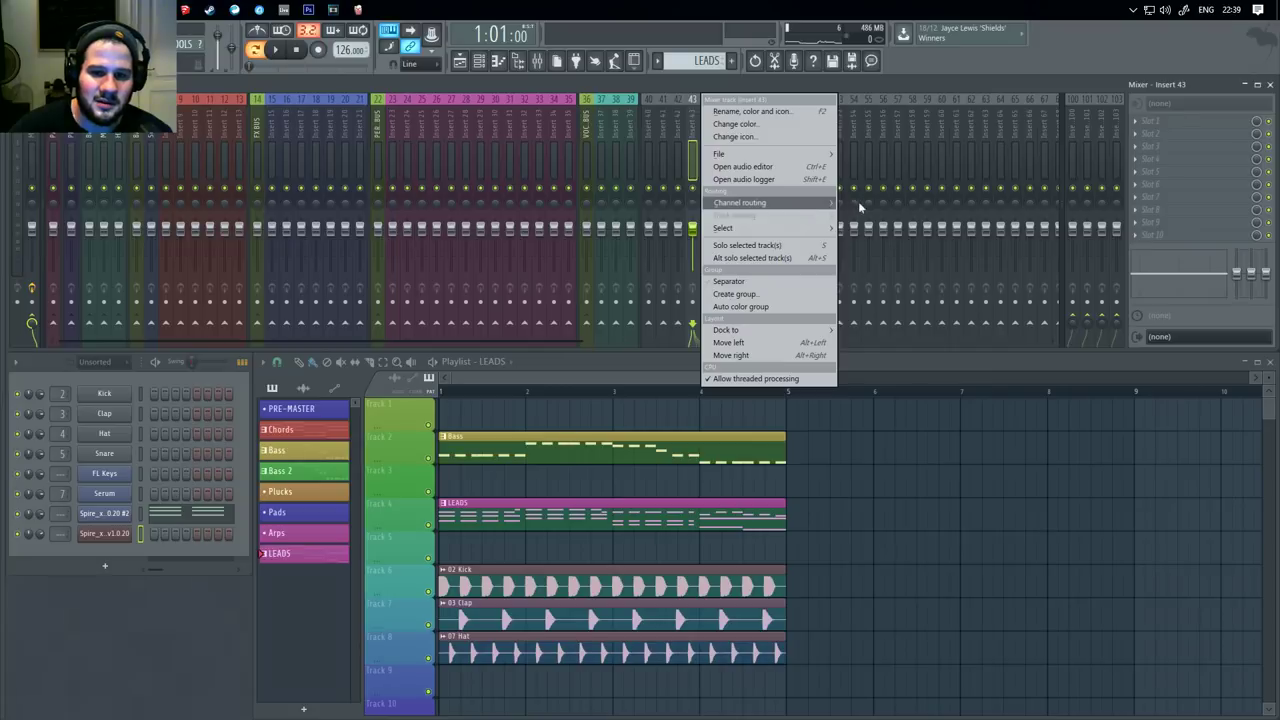
{"action": "mouse_move", "coordinate": [830, 201]}
{"action": "left_click", "coordinate": [905, 202]}
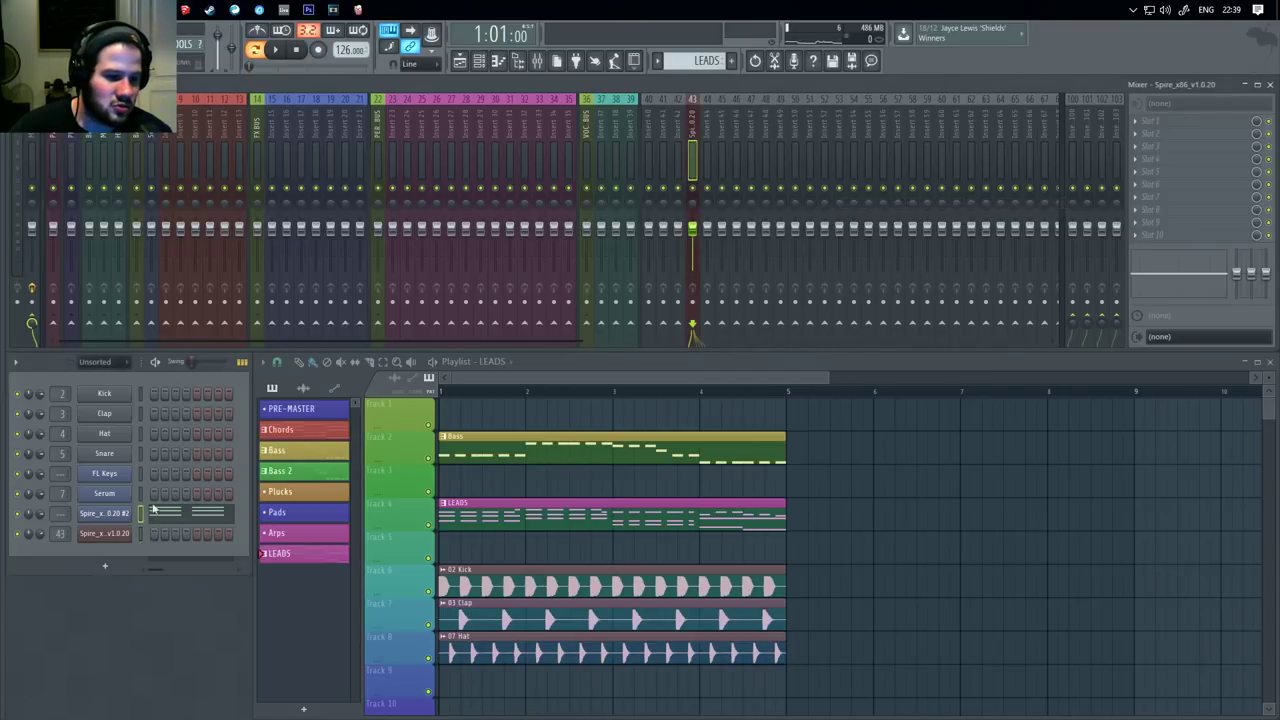
{"action": "right_click", "coordinate": [709, 122]}
{"action": "mouse_move", "coordinate": [820, 201]}
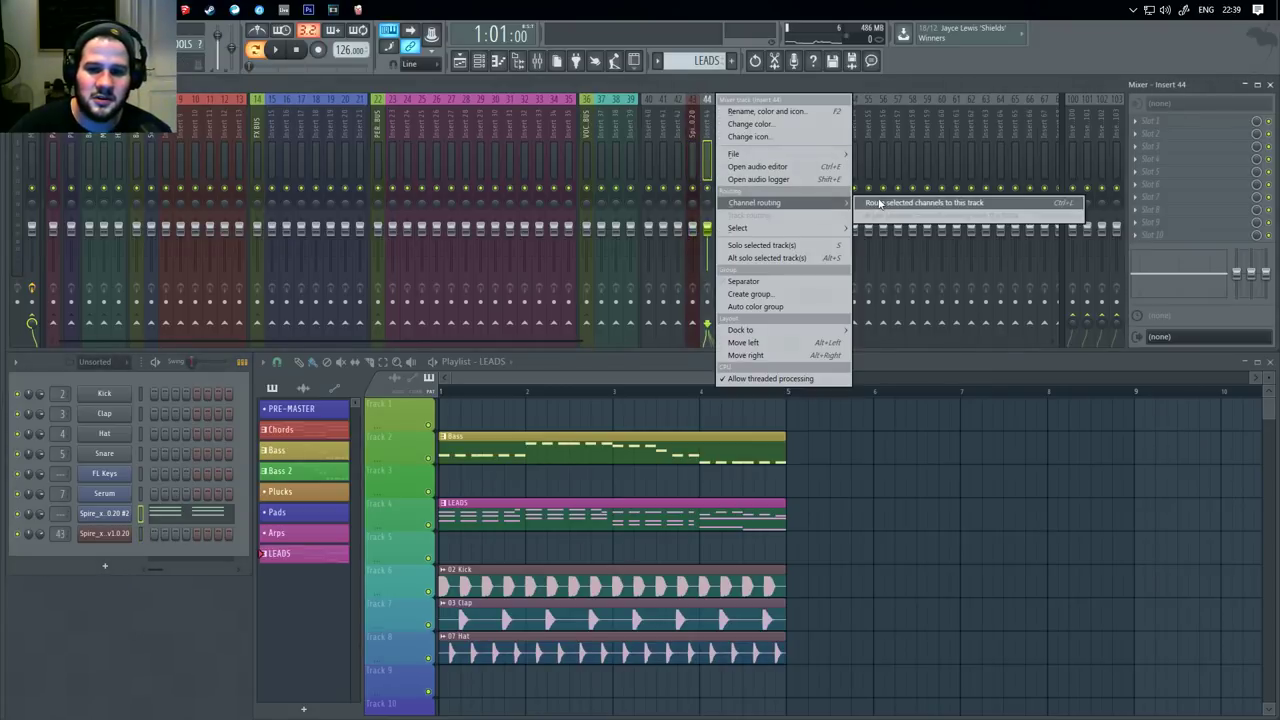
{"action": "left_click", "coordinate": [900, 202]}
{"action": "left_click", "coordinate": [806, 537]}
{"action": "key", "text": "ctrl+alt+z"}
{"action": "key", "text": "ctrl+alt+z"}
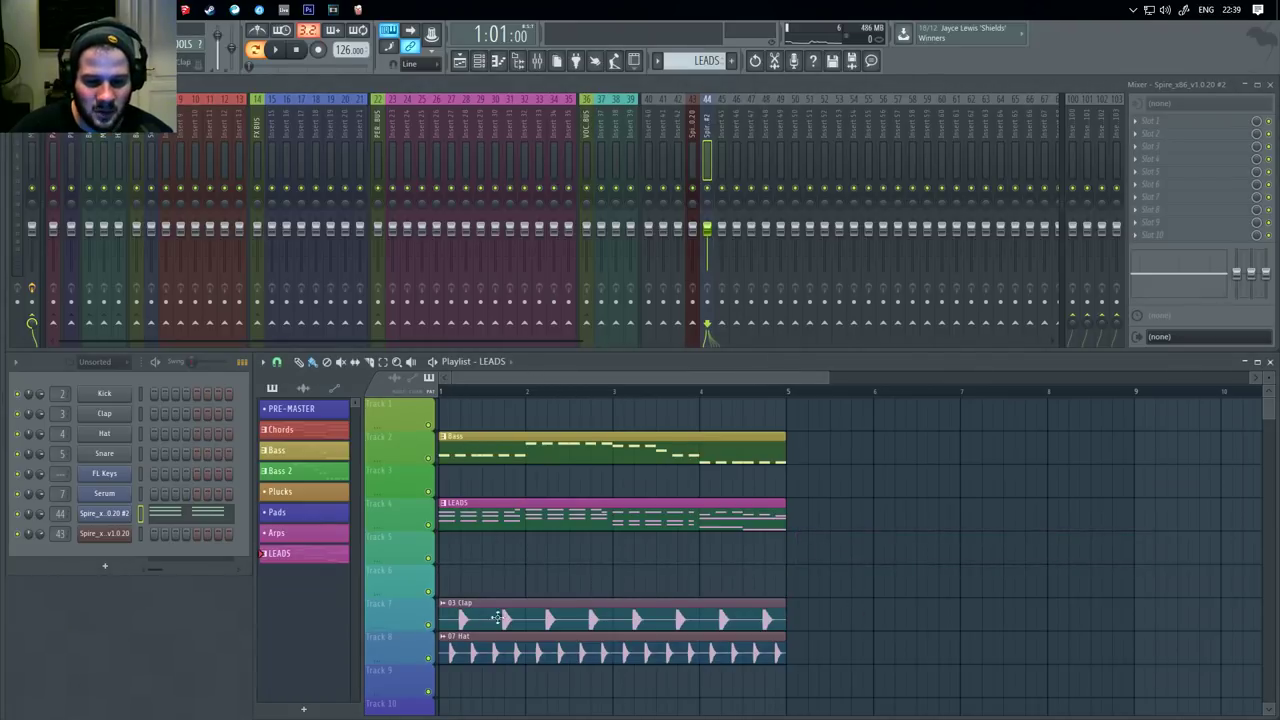
{"action": "key", "text": "ctrl+z"}
{"action": "left_click", "coordinate": [908, 578]}
{"action": "right_click", "coordinate": [985, 572]}
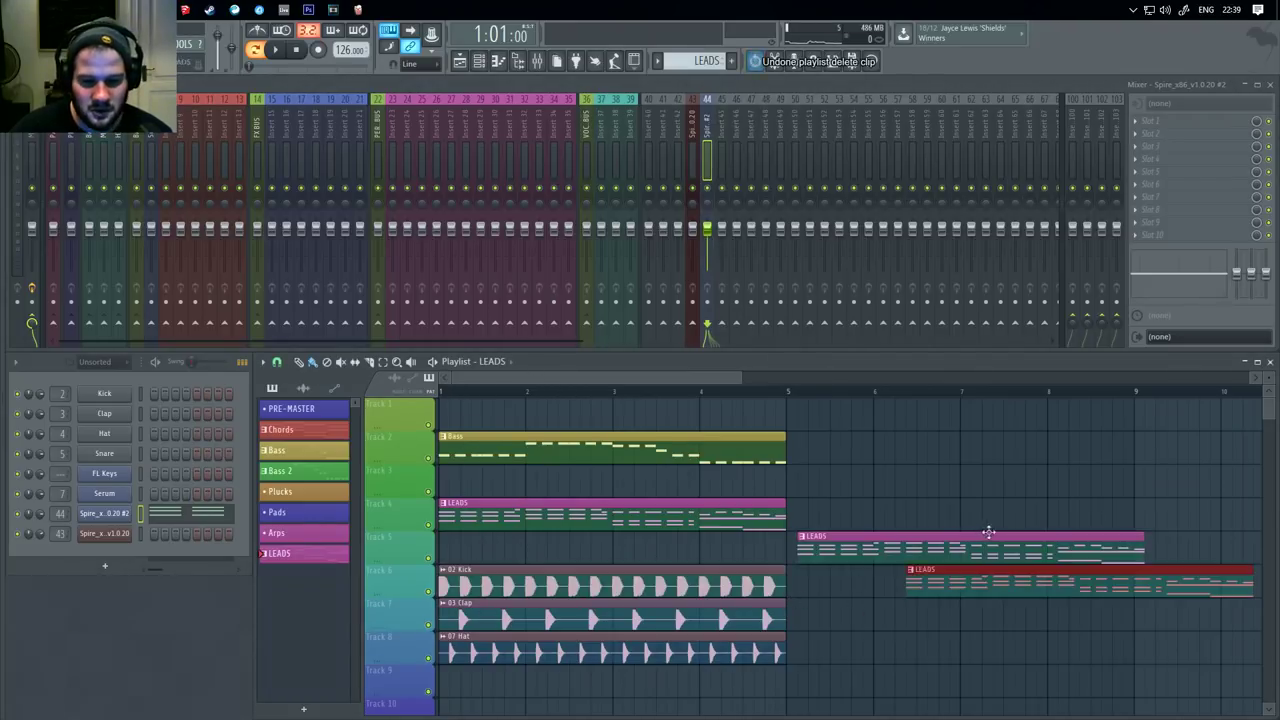
{"action": "right_click", "coordinate": [988, 536]}
{"action": "left_click", "coordinate": [641, 592]}
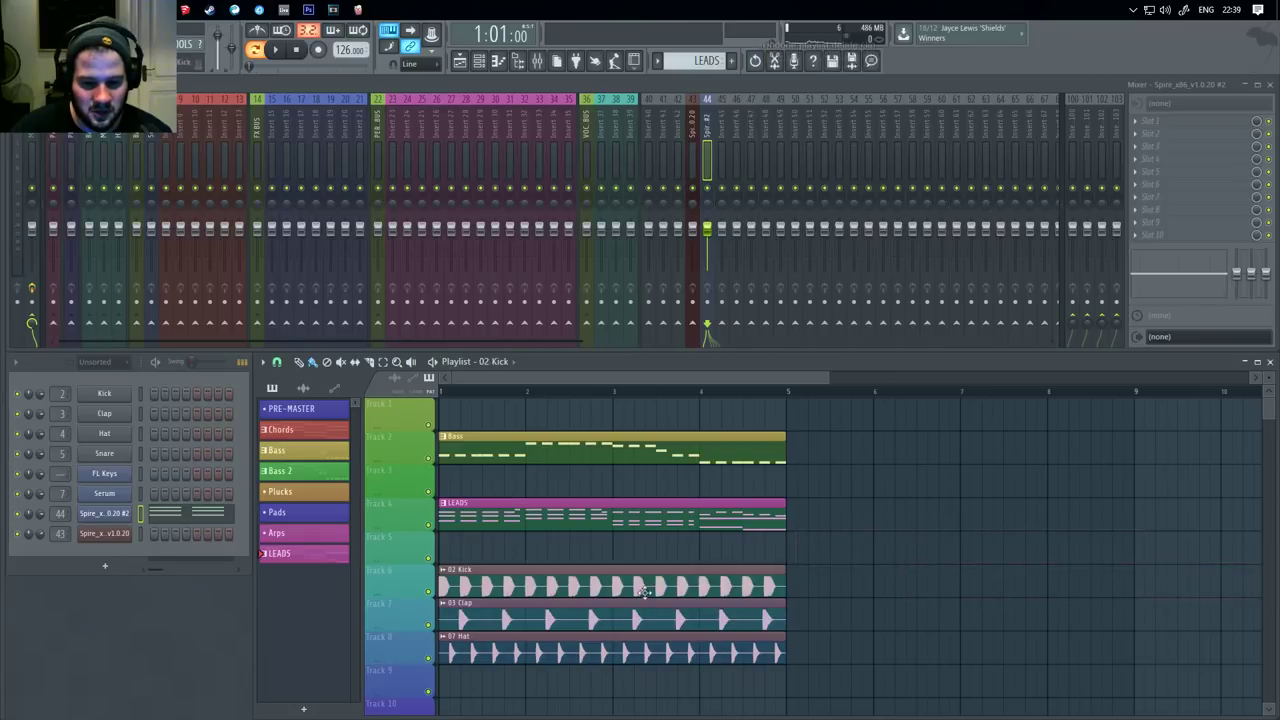
Route the 02 Kick channel to mixer track 13, 03 Clap to mixer track 23 and 07 Hat to mixer track 24.
{"action": "right_click", "coordinate": [236, 129]}
{"action": "mouse_move", "coordinate": [340, 202]}
{"action": "left_click", "coordinate": [419, 204]}
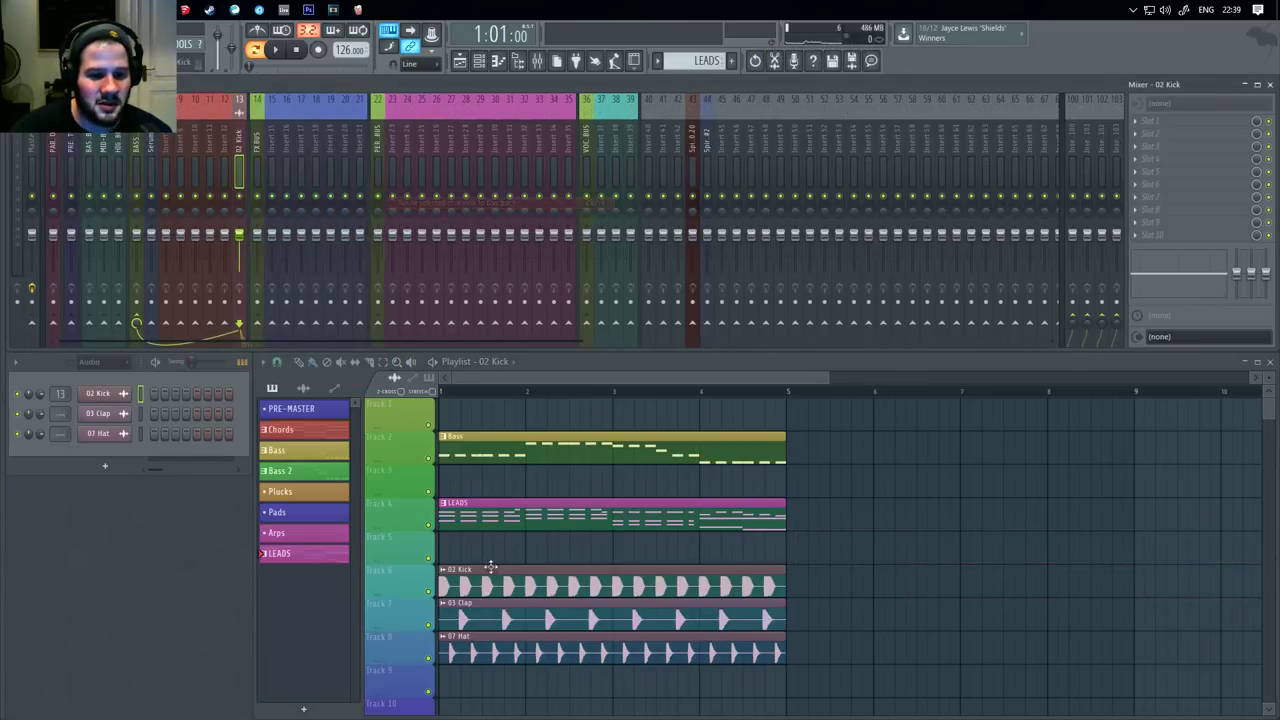
{"action": "right_click", "coordinate": [390, 141]}
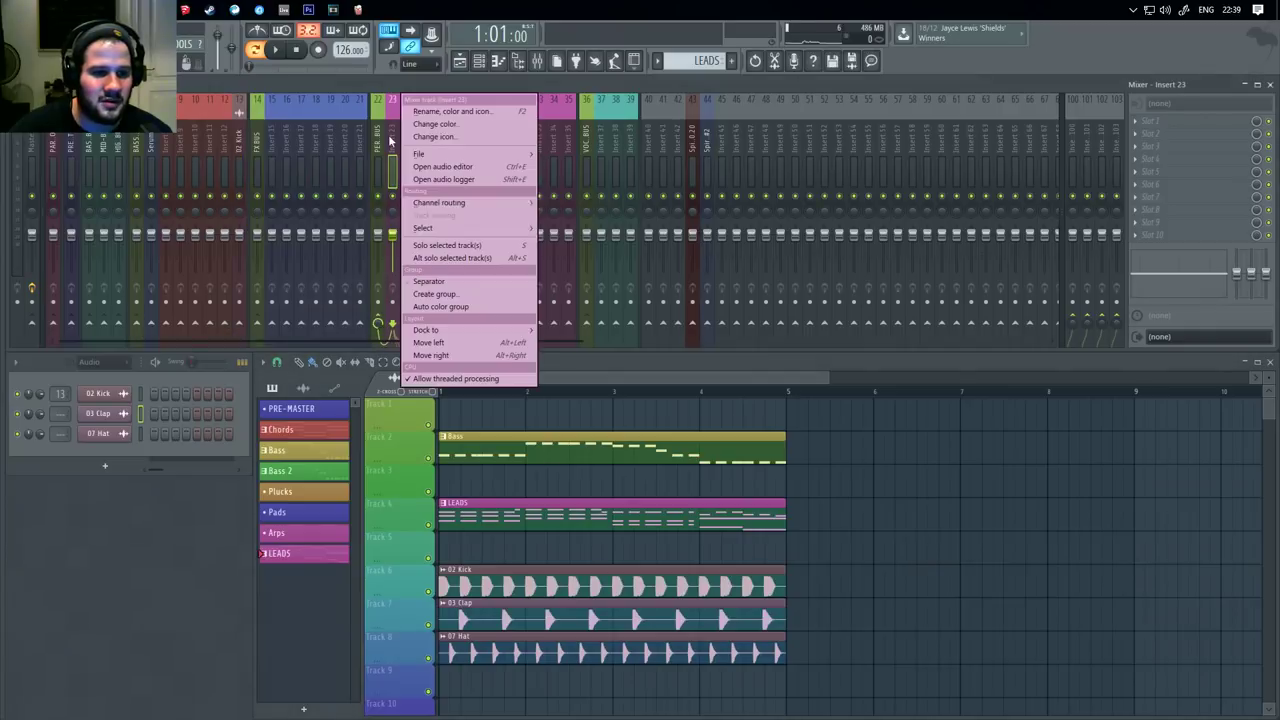
{"action": "mouse_move", "coordinate": [490, 203]}
{"action": "left_click", "coordinate": [574, 206]}
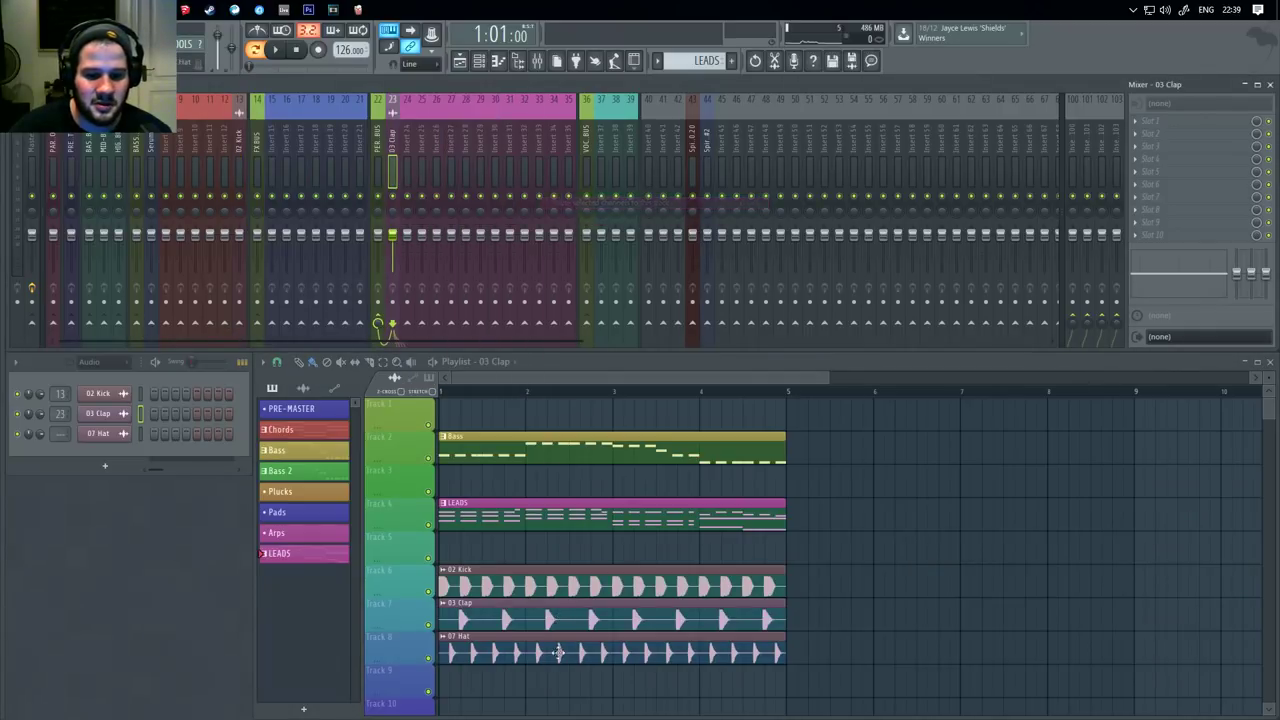
{"action": "right_click", "coordinate": [406, 138]}
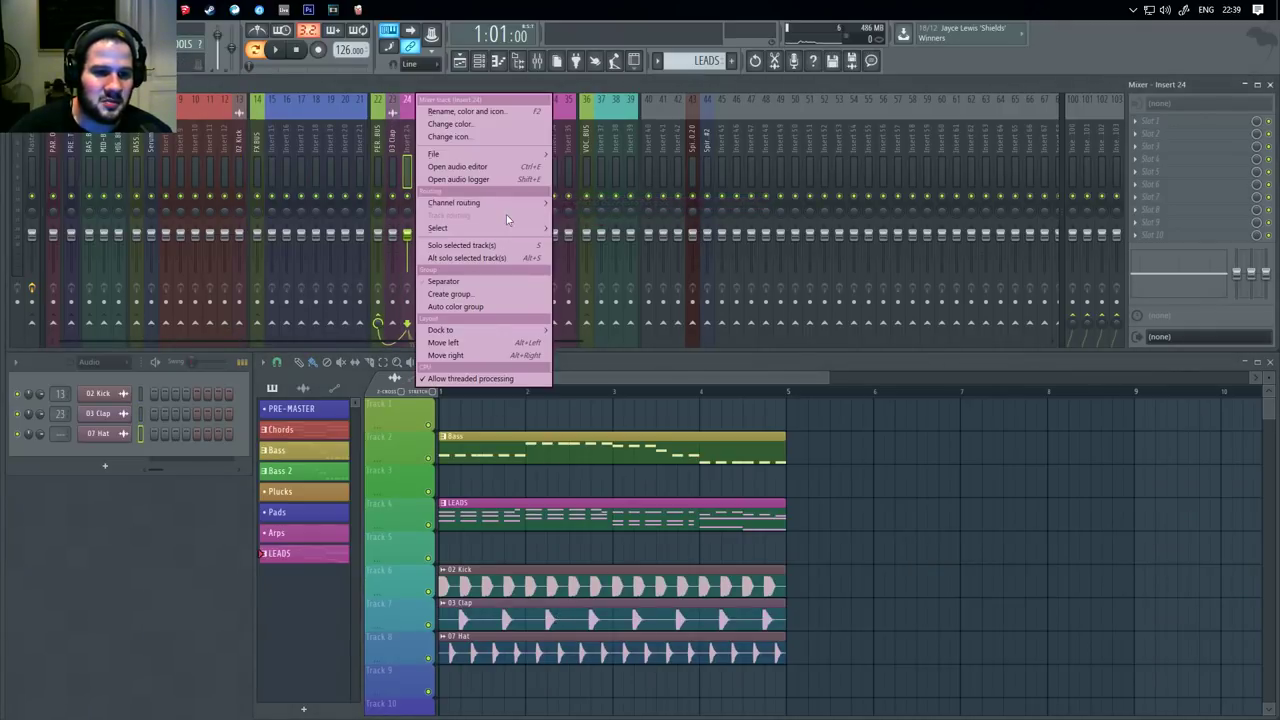
{"action": "mouse_move", "coordinate": [518, 208]}
{"action": "left_click", "coordinate": [584, 213]}
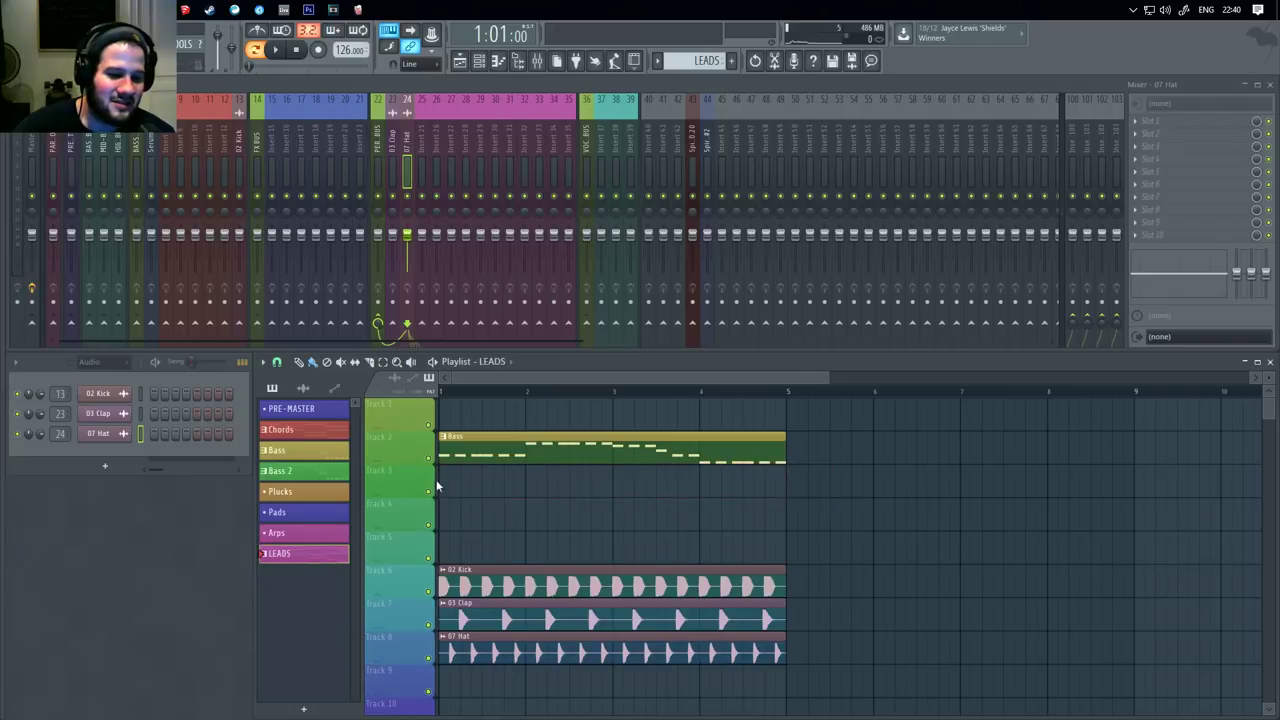
Place the LEADS pattern at bar 1 on Track 3 of the playlist and start playback.
{"action": "left_click", "coordinate": [478, 485]}
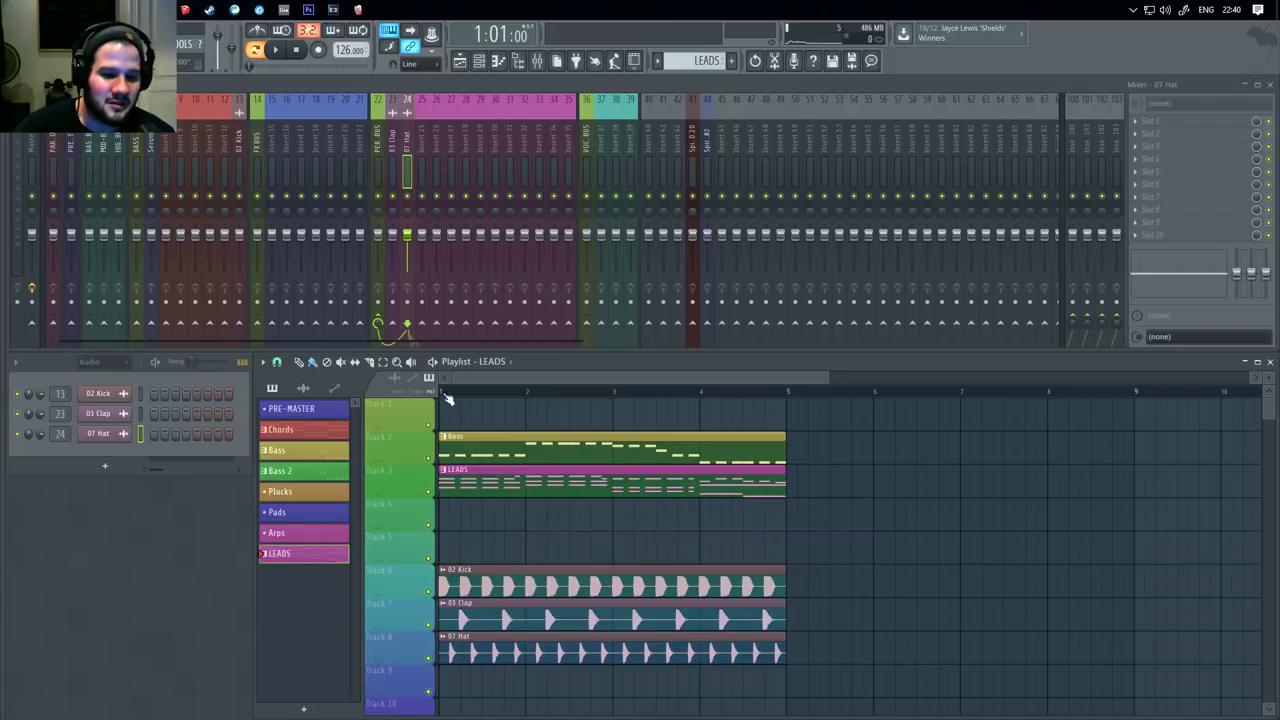
{"action": "key", "text": "space"}
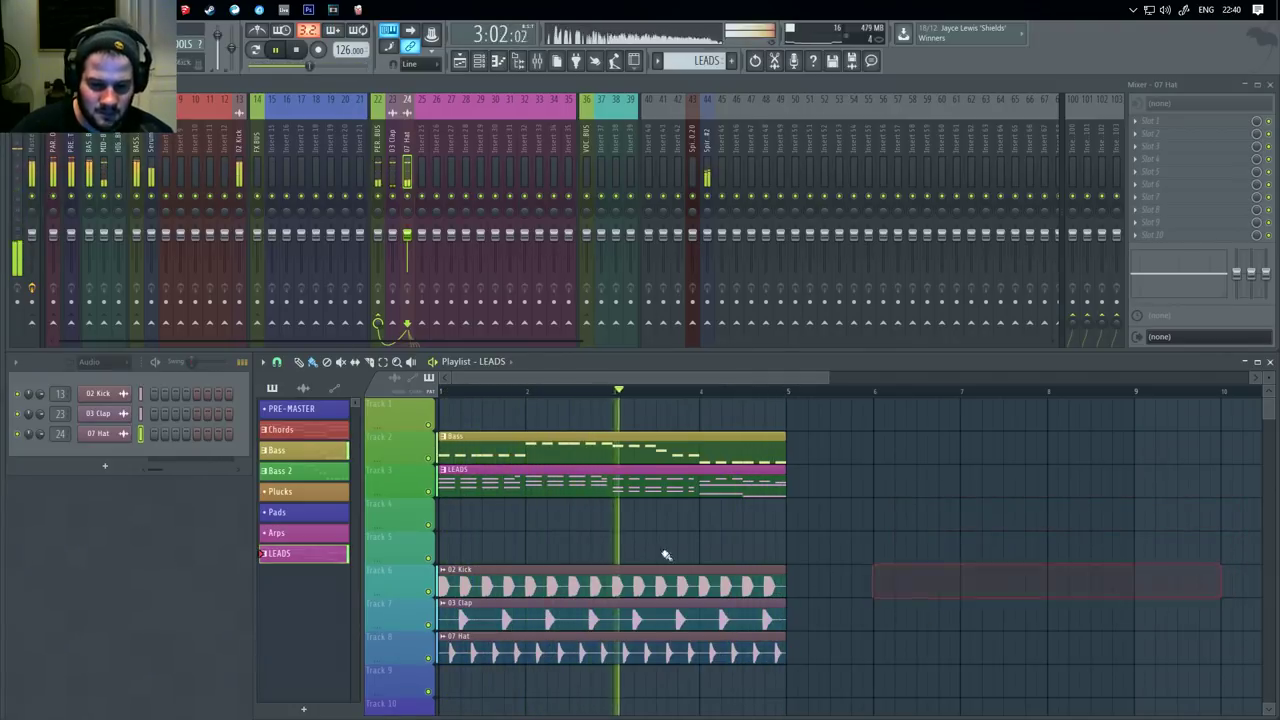
Show all channels, open Serum, step its preset forward to BA Smasher while the song plays, and close it.
{"action": "left_click", "coordinate": [104, 361]}
{"action": "left_click", "coordinate": [117, 380]}
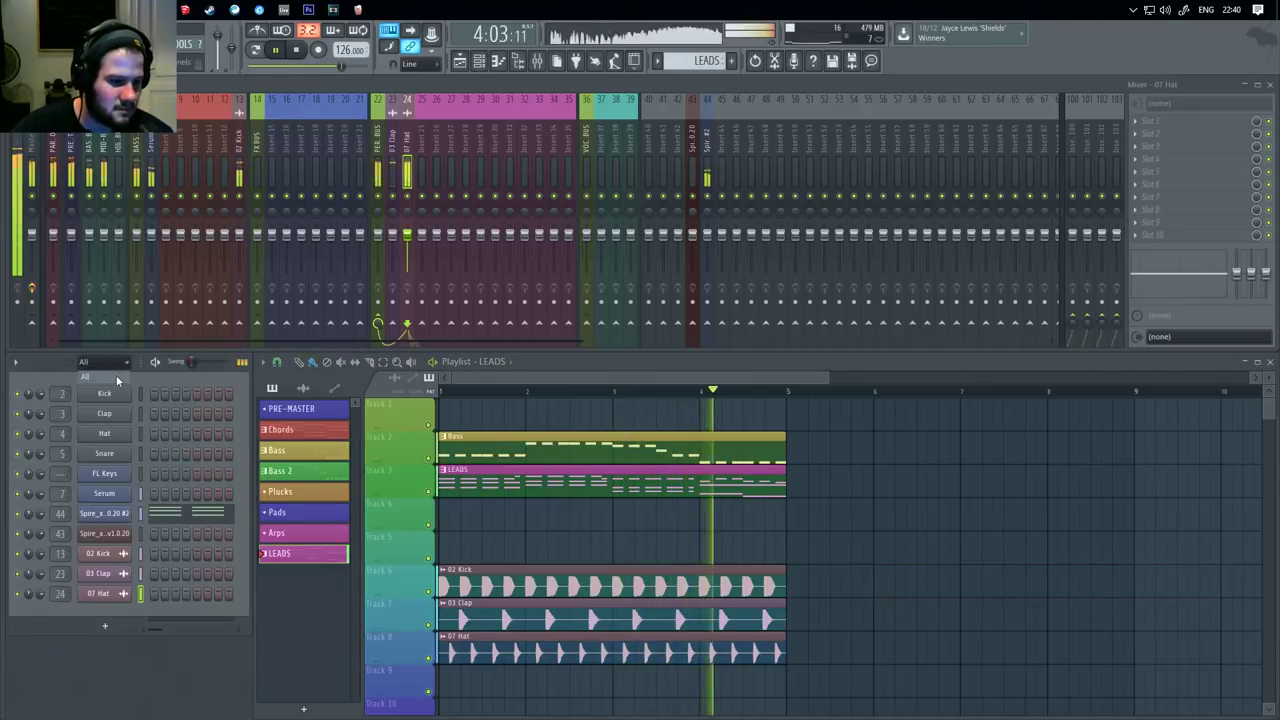
{"action": "left_click", "coordinate": [104, 493]}
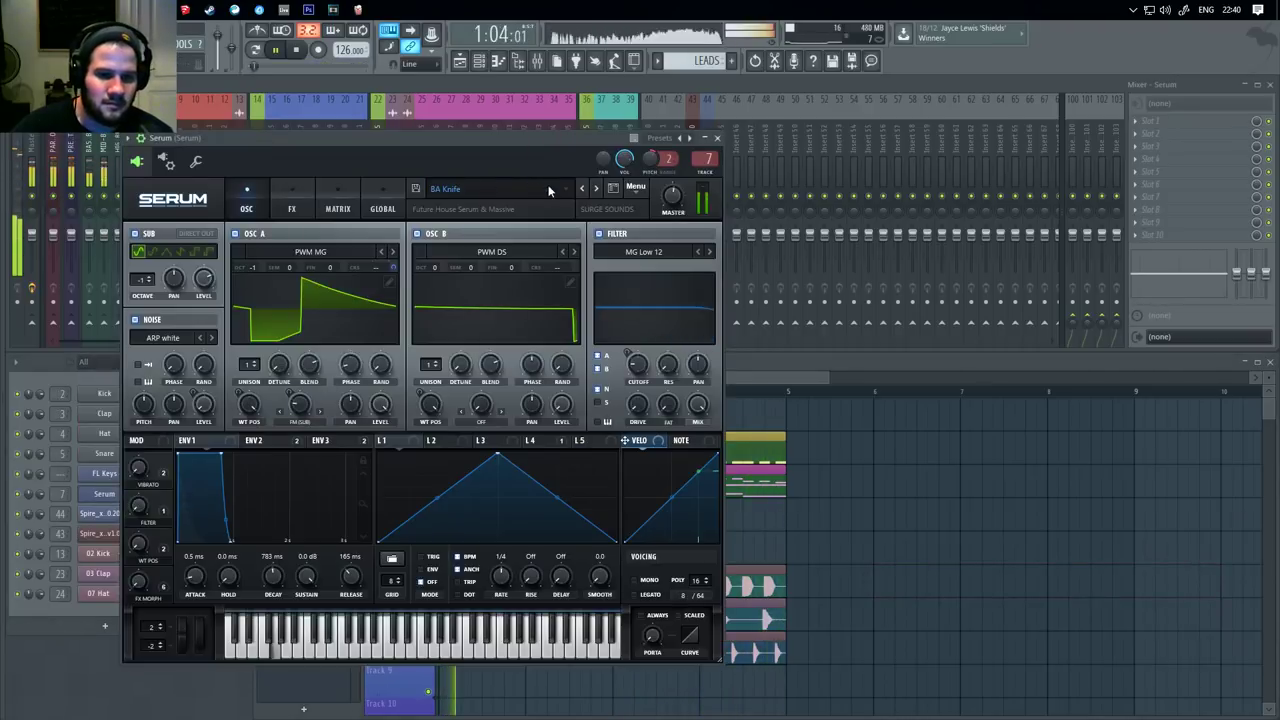
{"action": "left_click", "coordinate": [595, 189]}
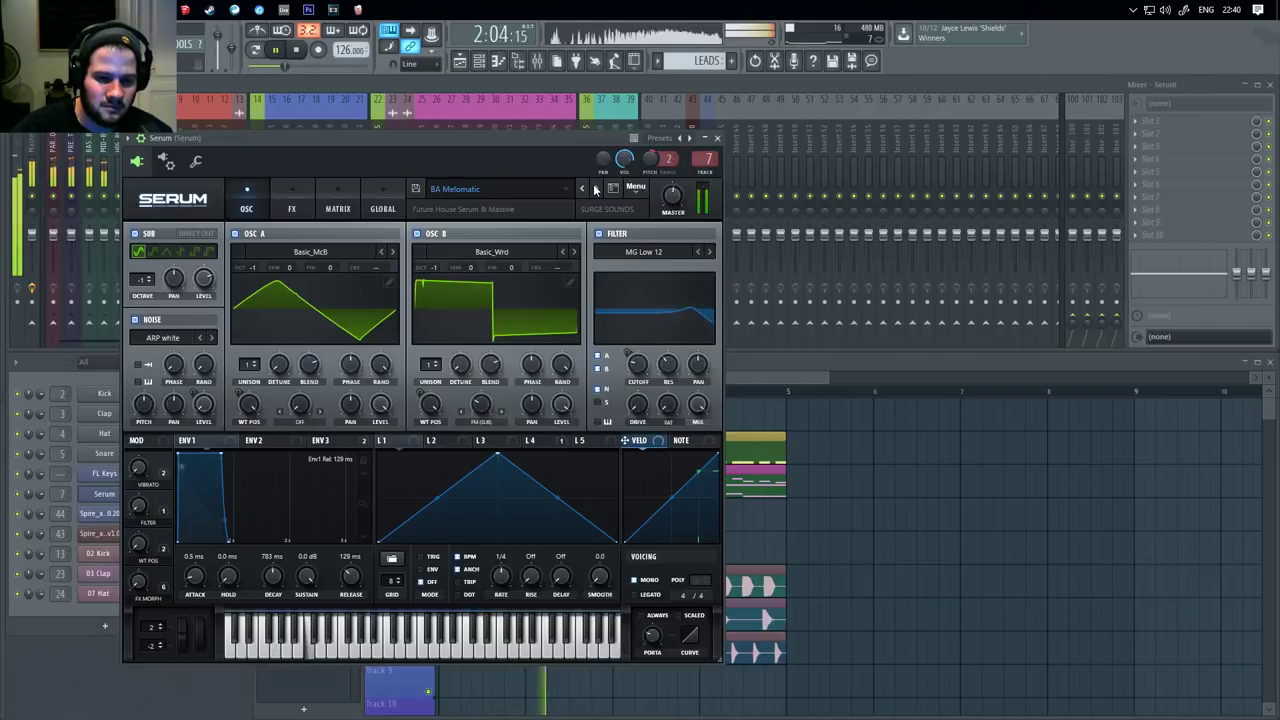
{"action": "left_click", "coordinate": [595, 189]}
{"action": "left_click", "coordinate": [595, 189]}
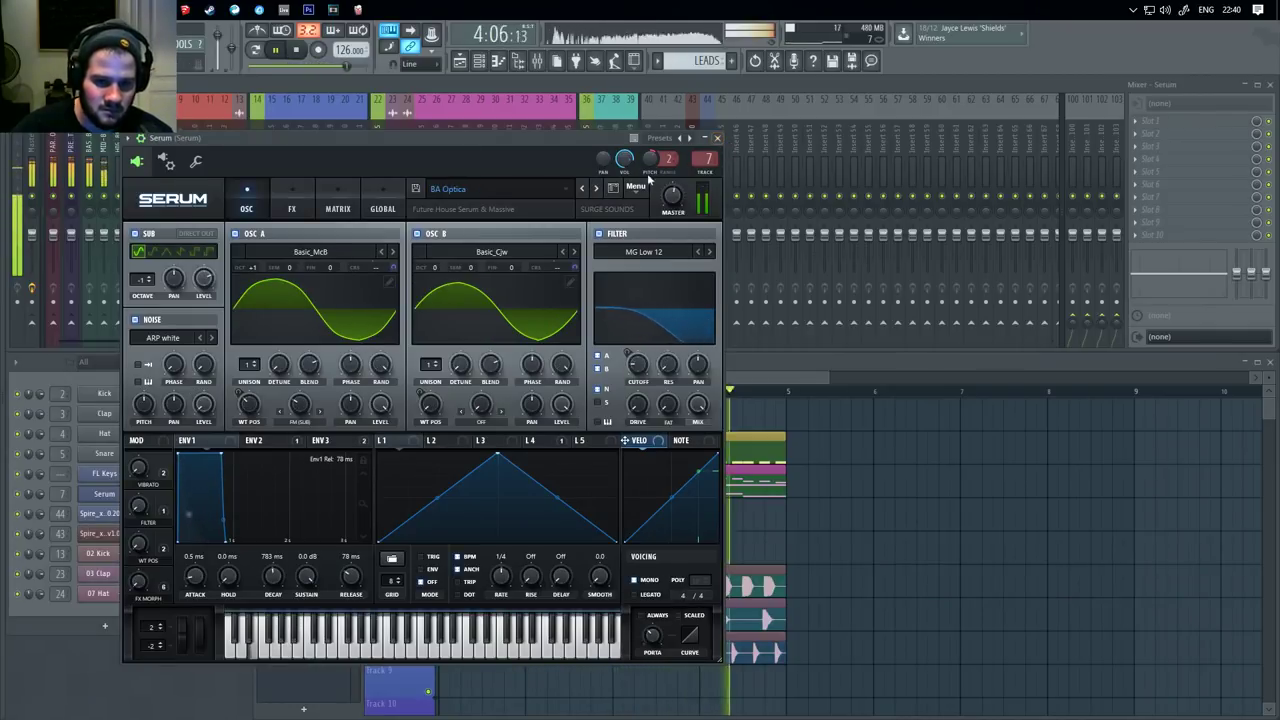
{"action": "left_click", "coordinate": [594, 189]}
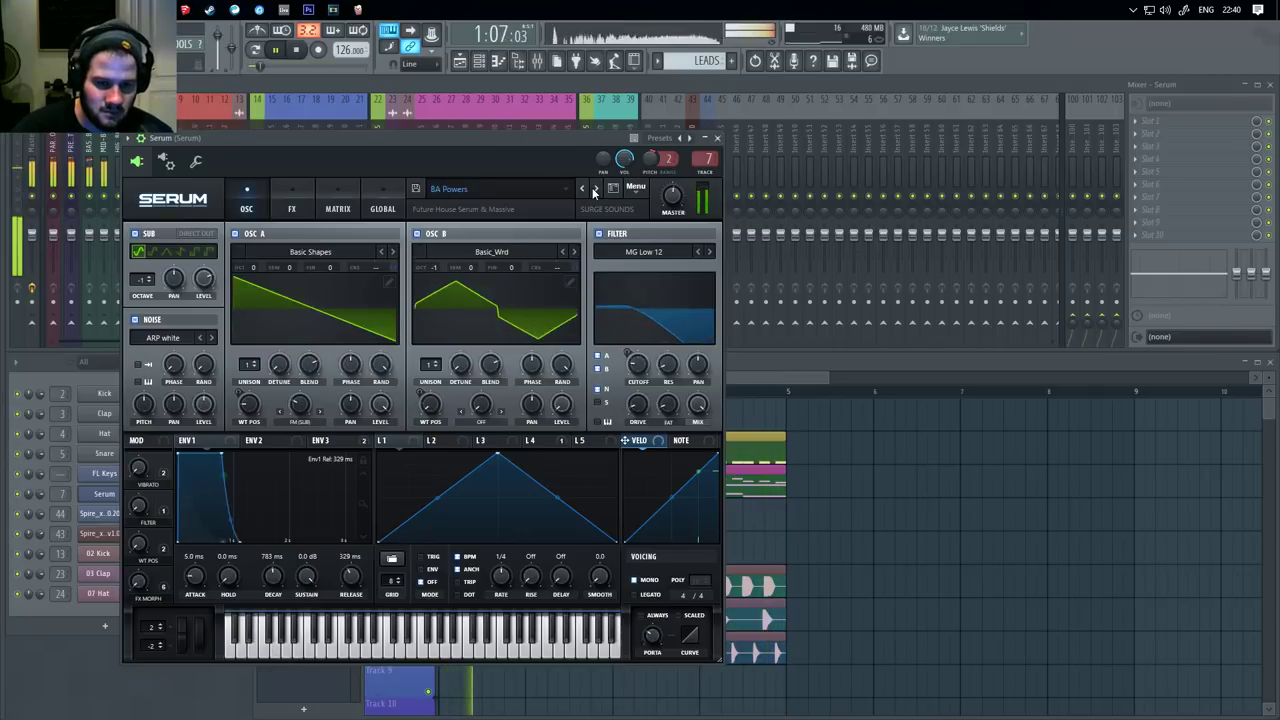
{"action": "left_click", "coordinate": [594, 189]}
{"action": "left_click", "coordinate": [594, 189]}
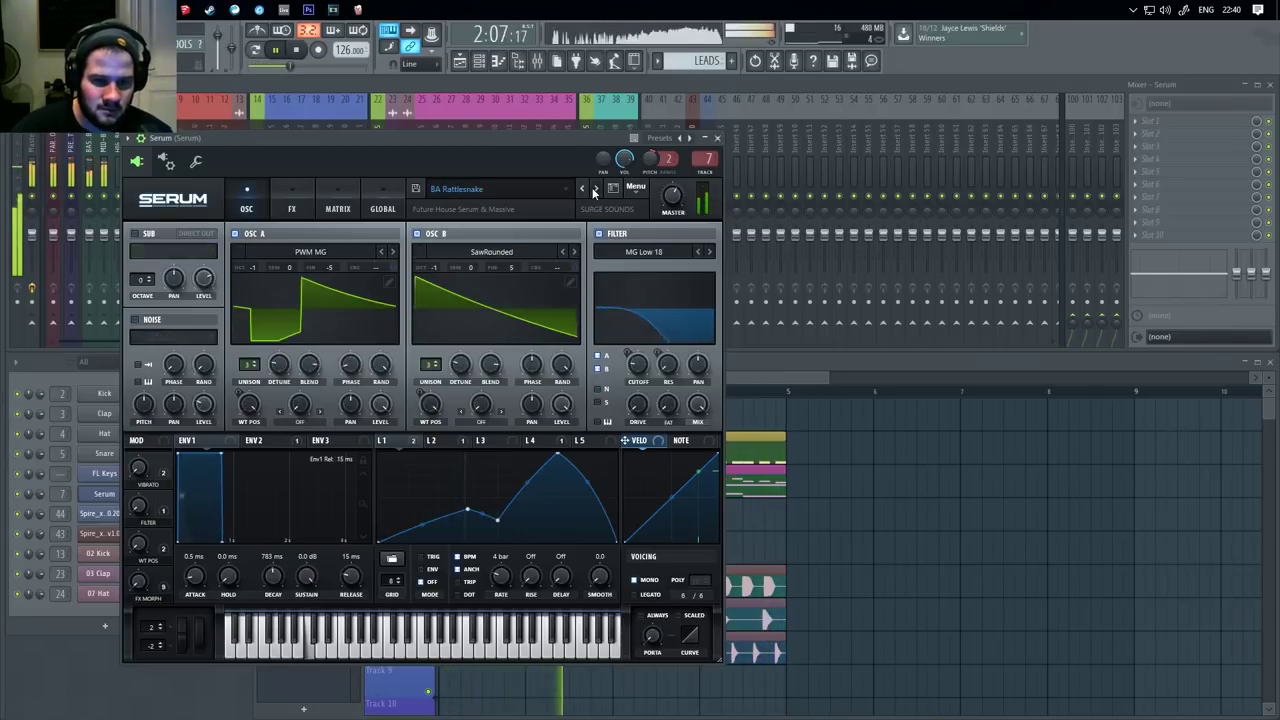
{"action": "left_click", "coordinate": [594, 189]}
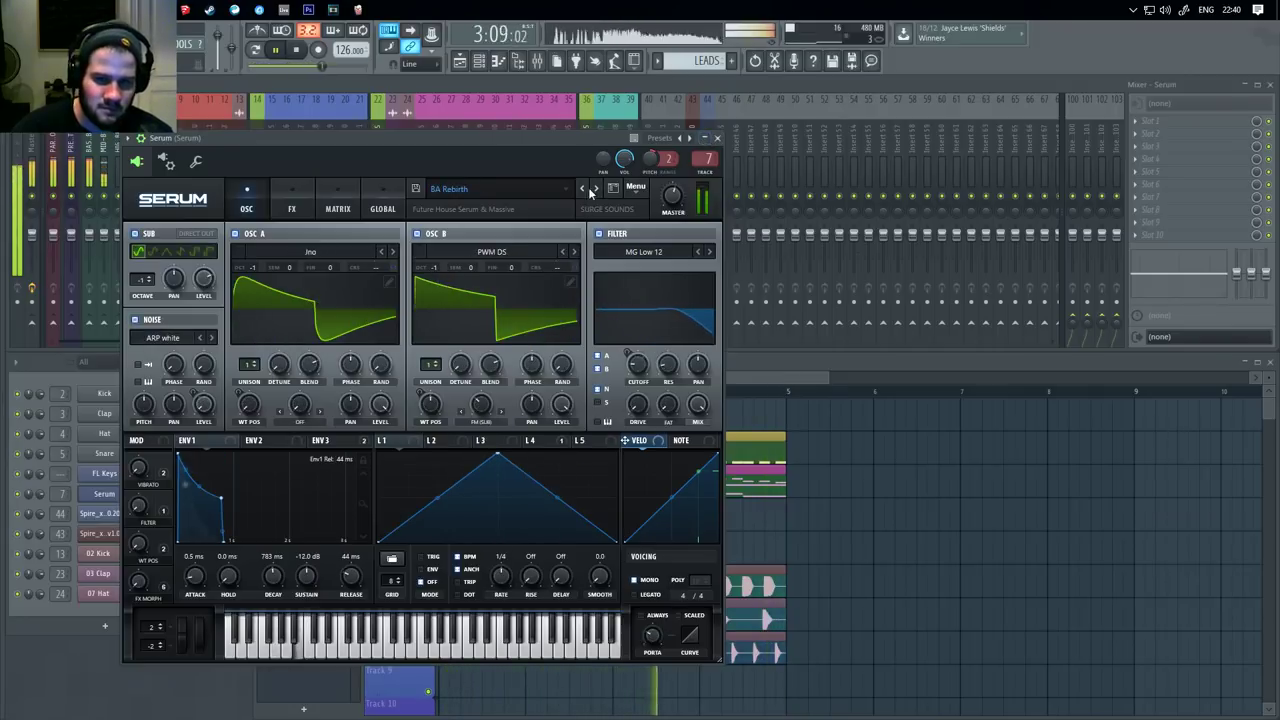
{"action": "left_click", "coordinate": [595, 189]}
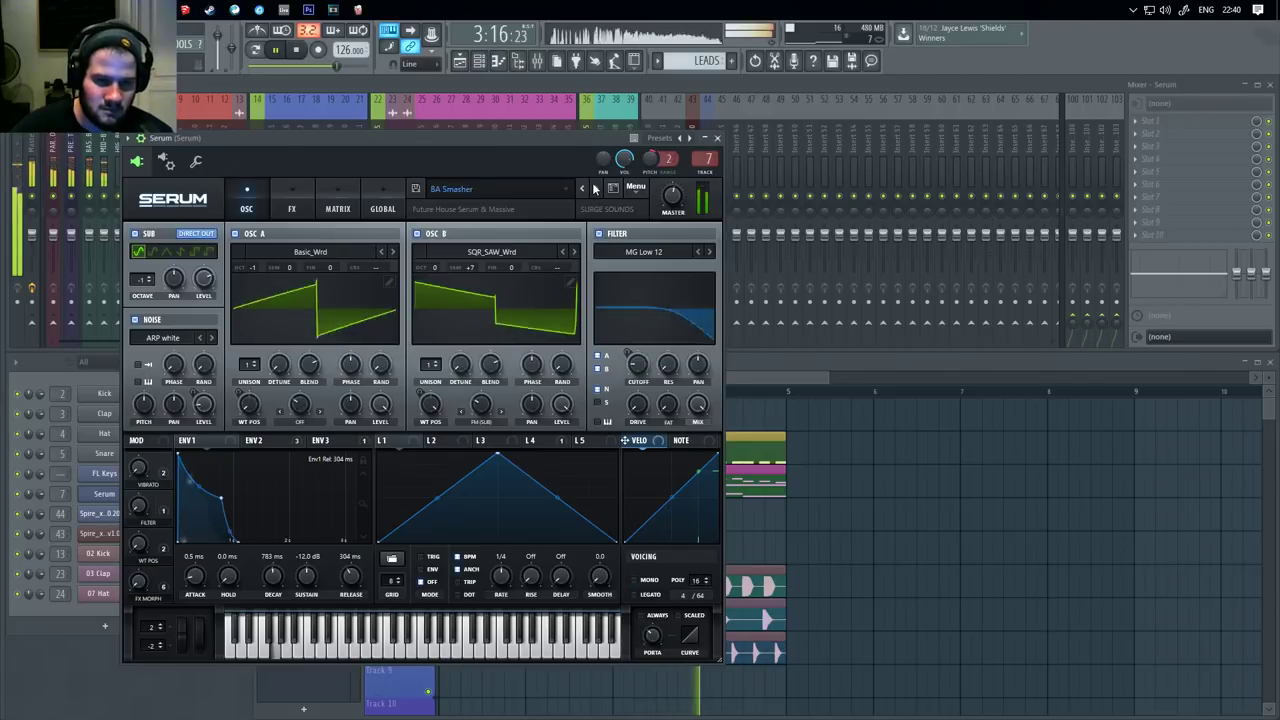
{"action": "left_click", "coordinate": [717, 138]}
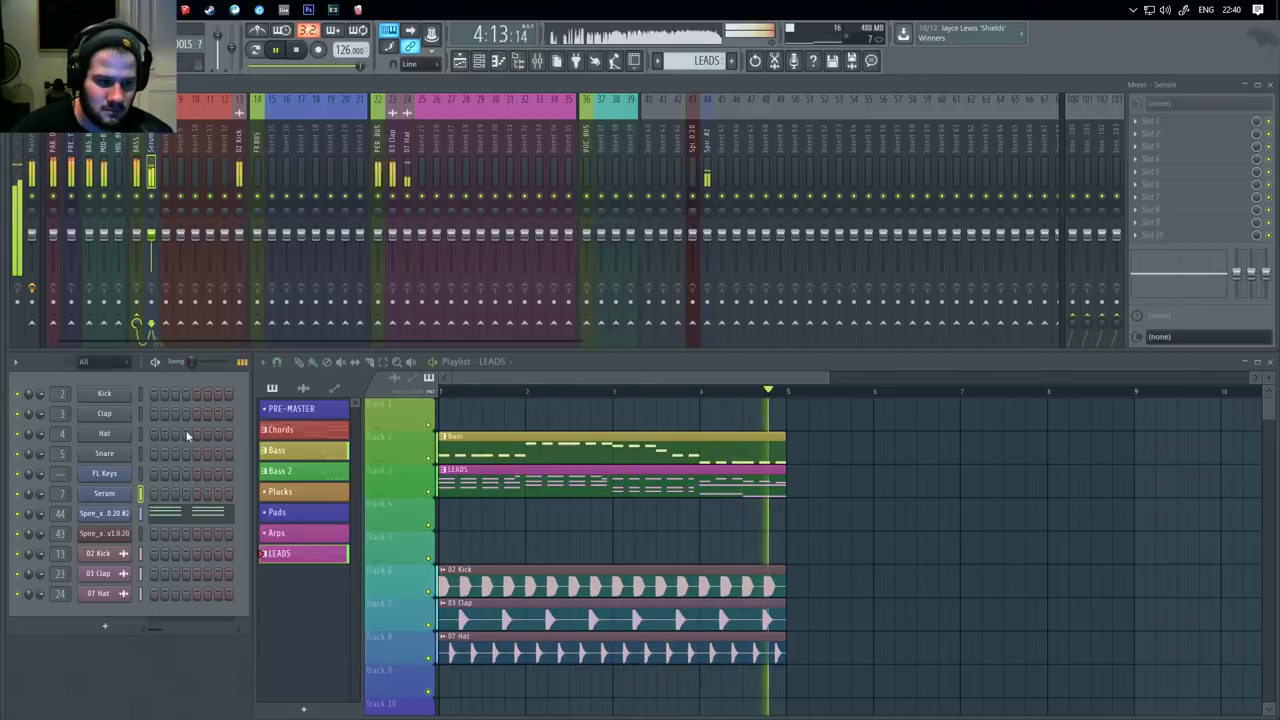
Open the Spire_x86_v1.0.20 #2 instrument and step its preset to LD Legacy.
{"action": "left_click", "coordinate": [106, 513]}
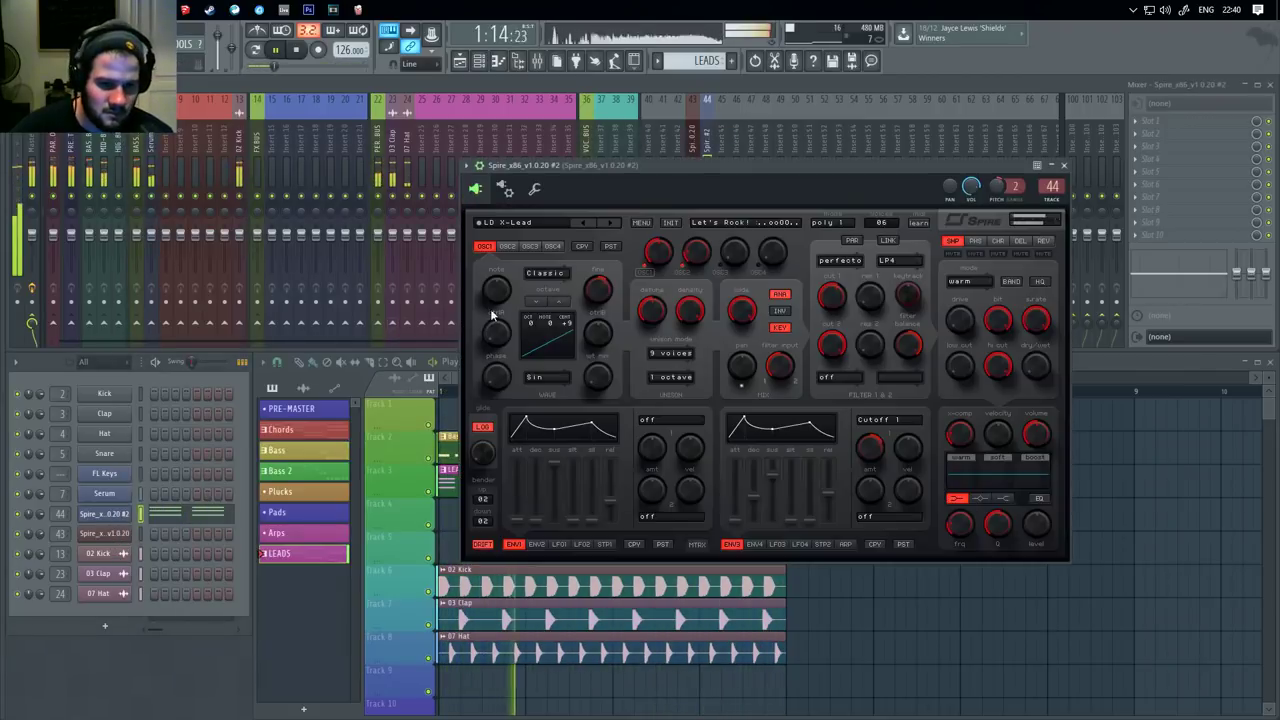
{"action": "left_click", "coordinate": [606, 221]}
{"action": "left_click", "coordinate": [606, 220]}
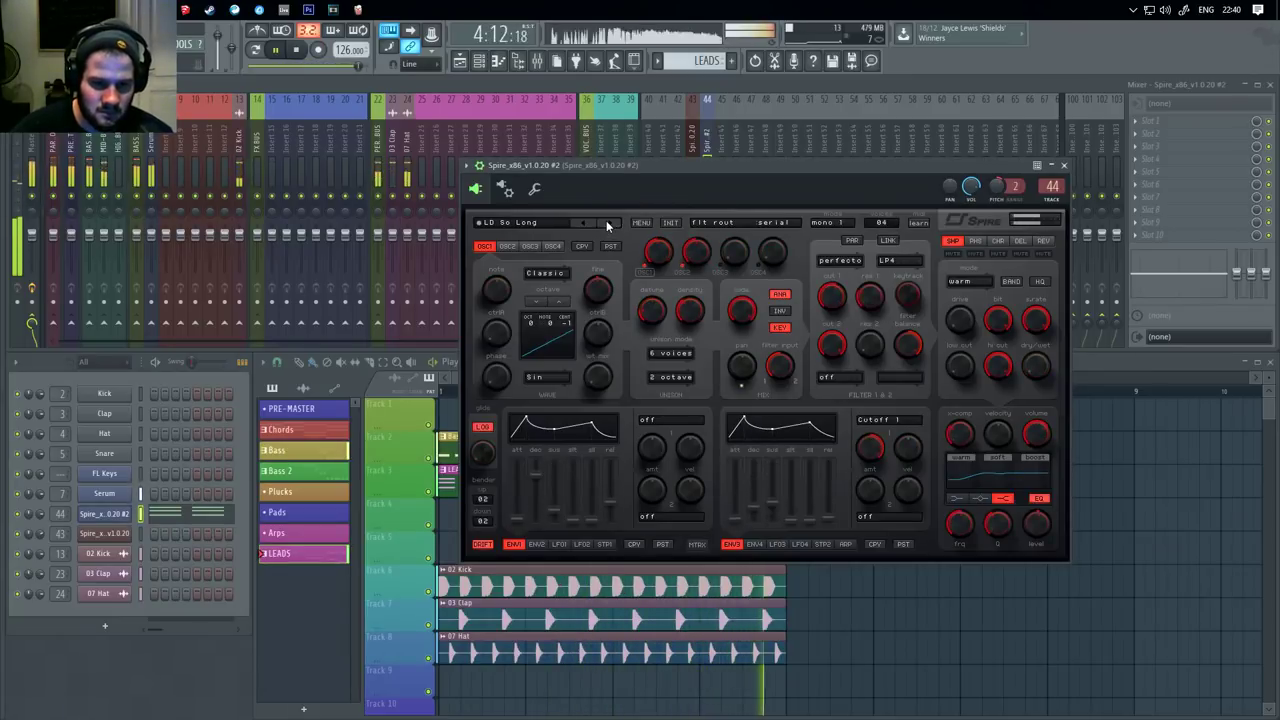
{"action": "left_click", "coordinate": [606, 220]}
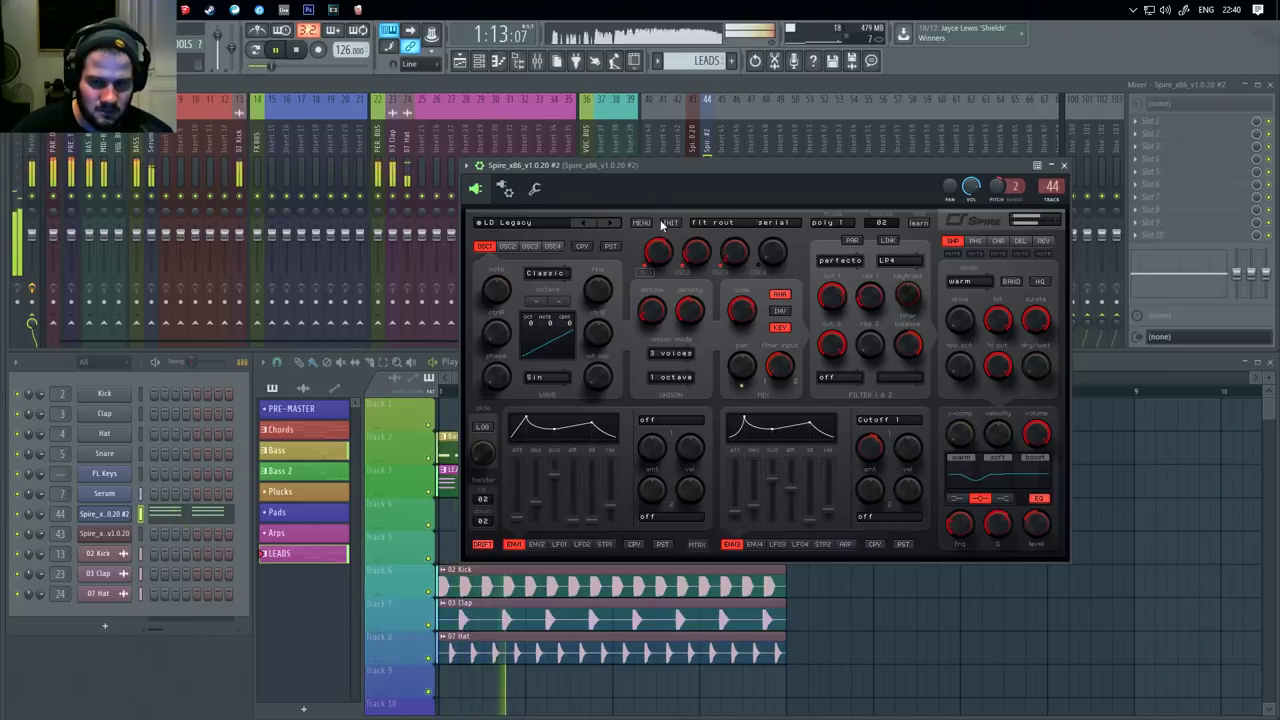
Route the Spire #2 mixer track 44 to the MID bus on mixer track 4, moving the plugin window out of the way.
{"action": "left_click_drag", "start_coordinate": [676, 170], "coordinate": [650, 417]}
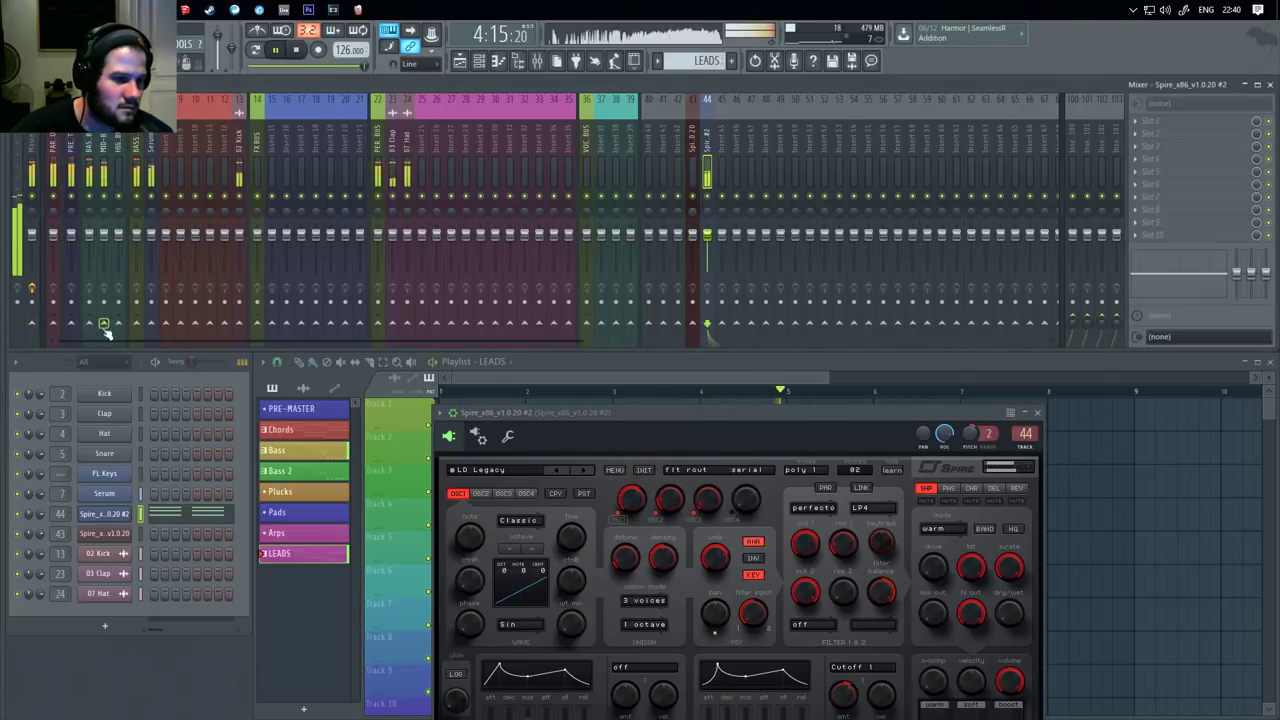
{"action": "left_click", "coordinate": [104, 324]}
{"action": "left_click_drag", "start_coordinate": [690, 411], "coordinate": [729, 128]}
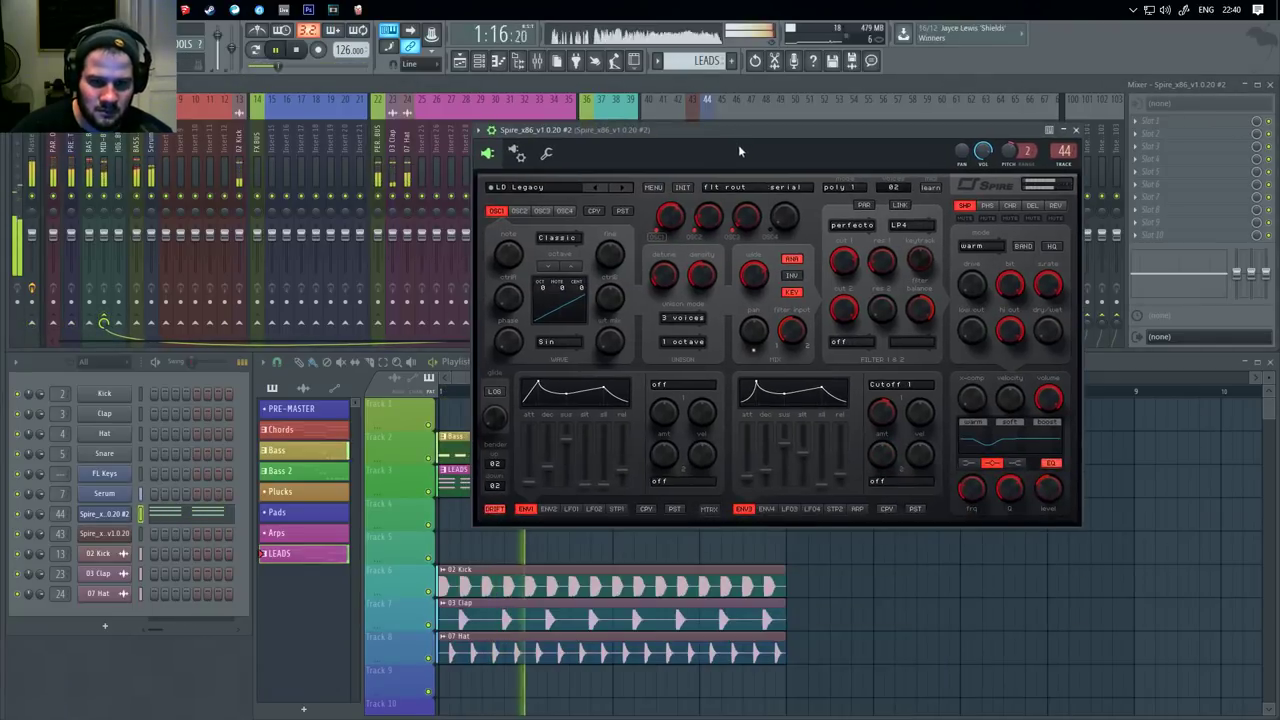
Step the Spire #2 preset forward to LD Hyper Lead and close the instrument.
{"action": "left_click", "coordinate": [624, 187]}
{"action": "left_click", "coordinate": [624, 187]}
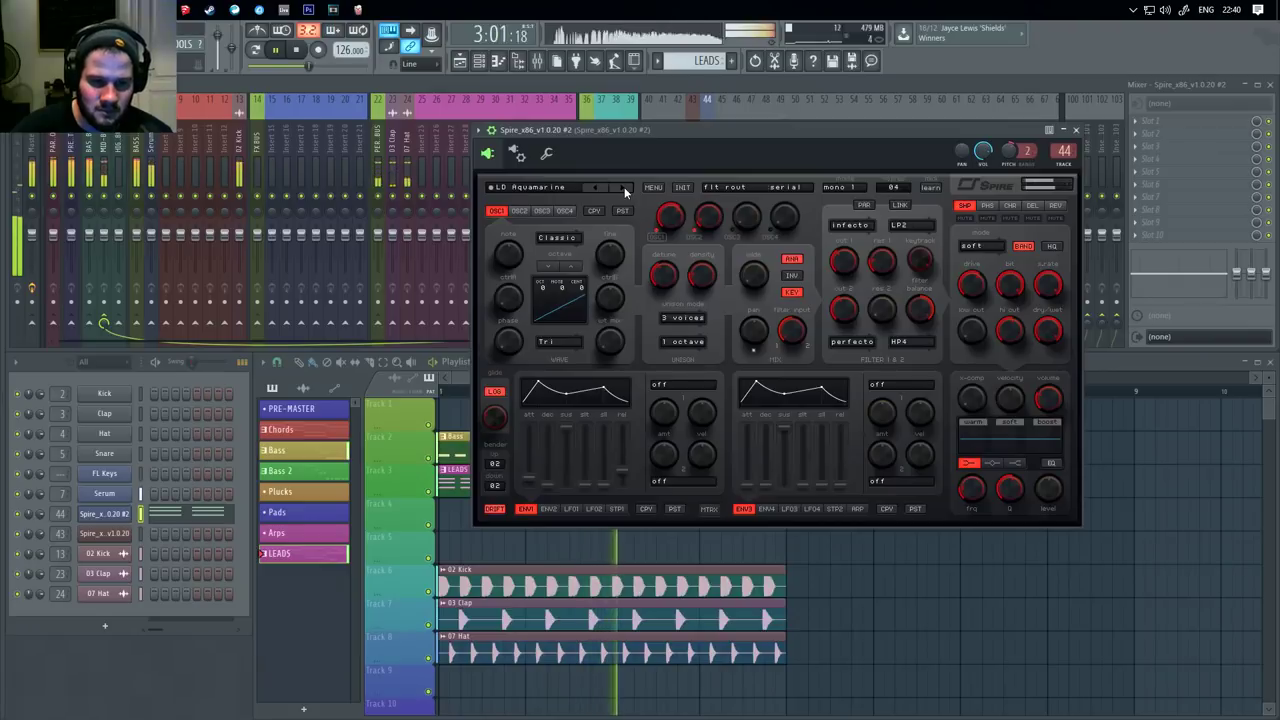
{"action": "left_click", "coordinate": [624, 187]}
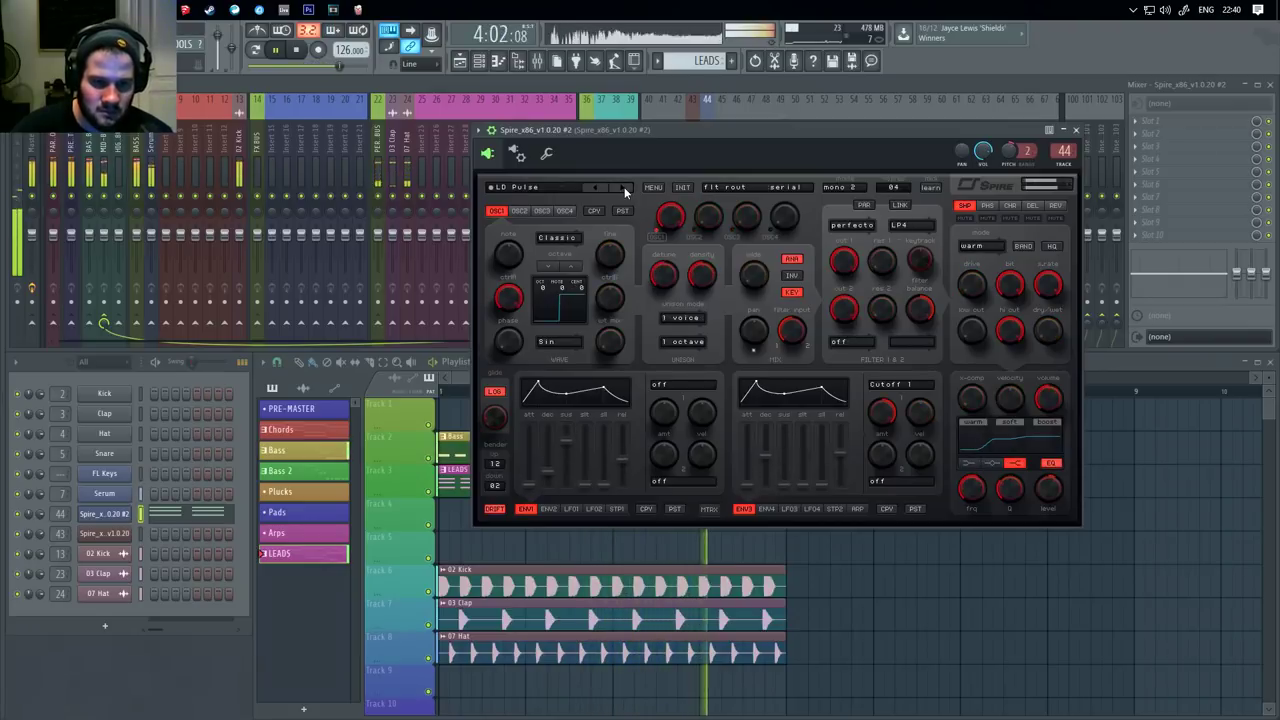
{"action": "left_click", "coordinate": [624, 187]}
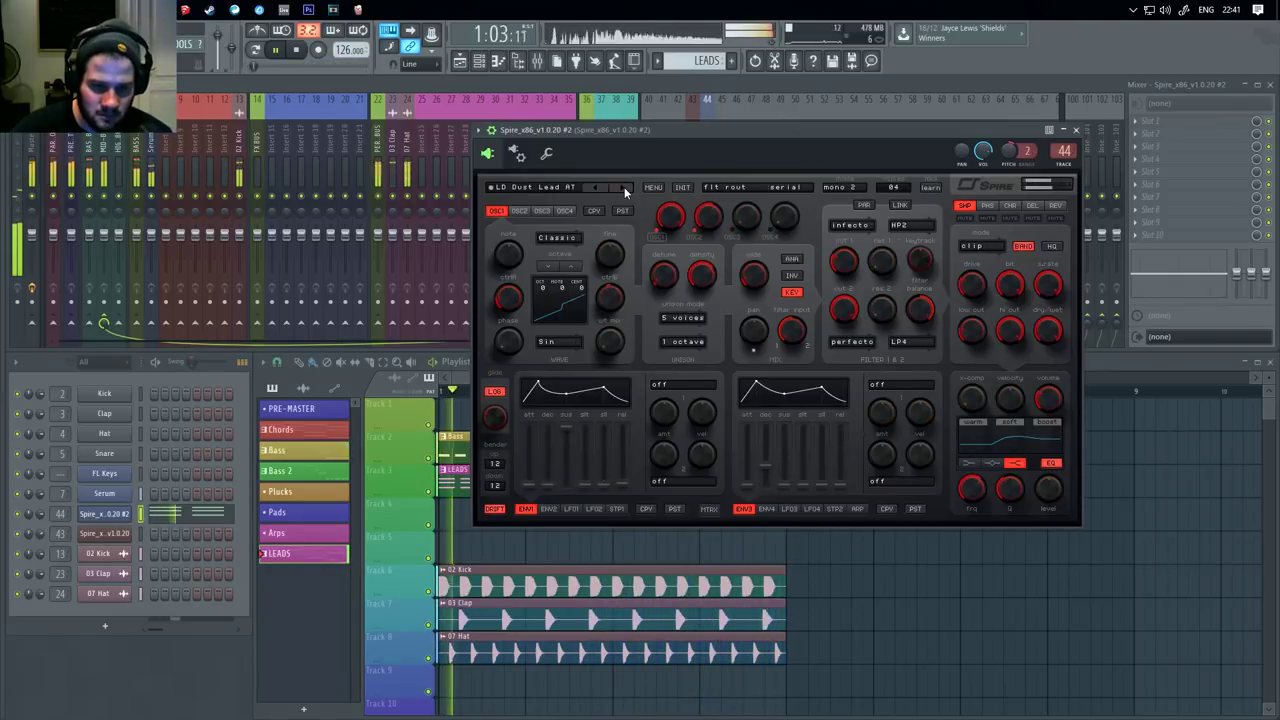
{"action": "left_click", "coordinate": [624, 187]}
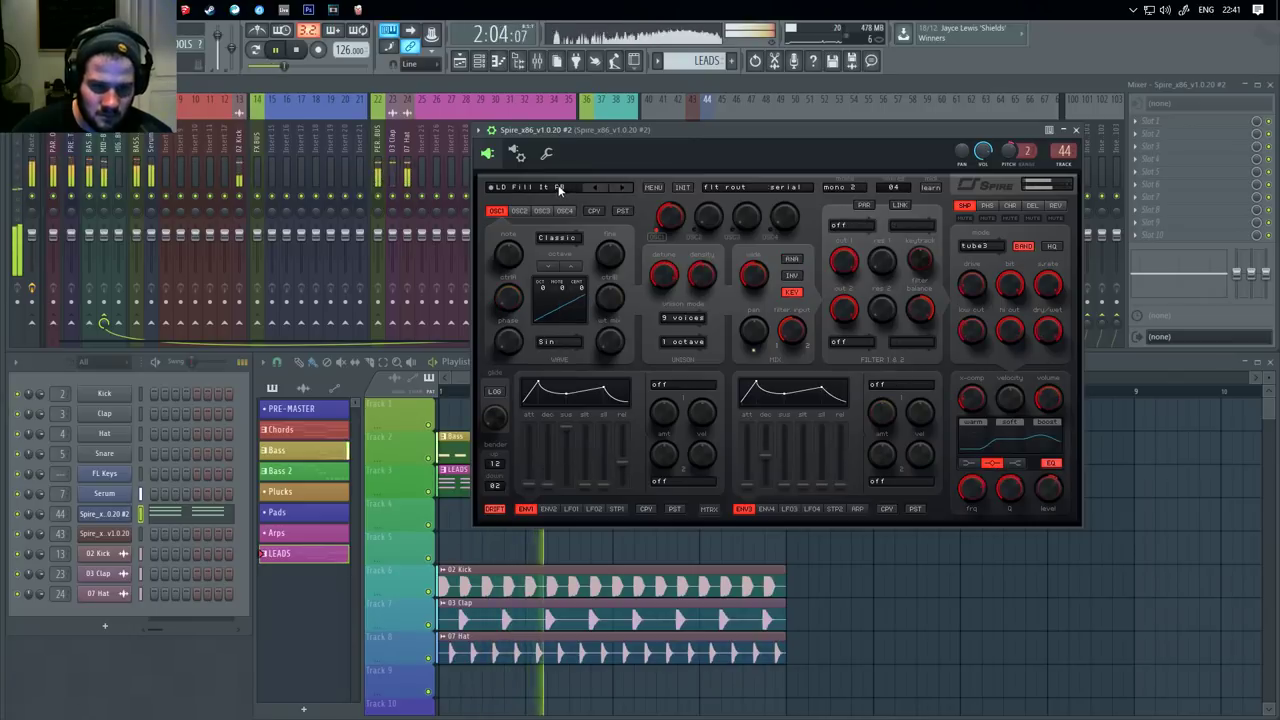
{"action": "left_click", "coordinate": [628, 186]}
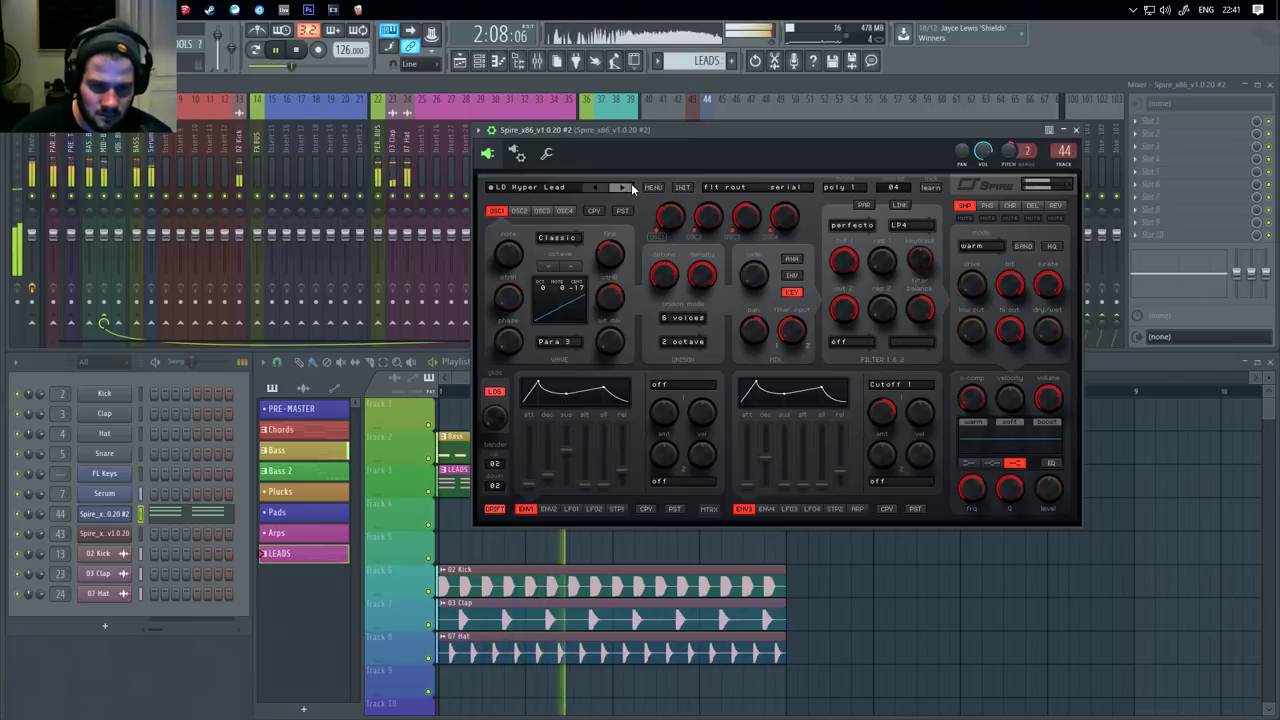
{"action": "left_click", "coordinate": [1076, 130]}
{"action": "left_click", "coordinate": [934, 496]}
{"action": "left_click_drag", "start_coordinate": [934, 494], "coordinate": [877, 549]}
{"action": "right_click", "coordinate": [832, 590]}
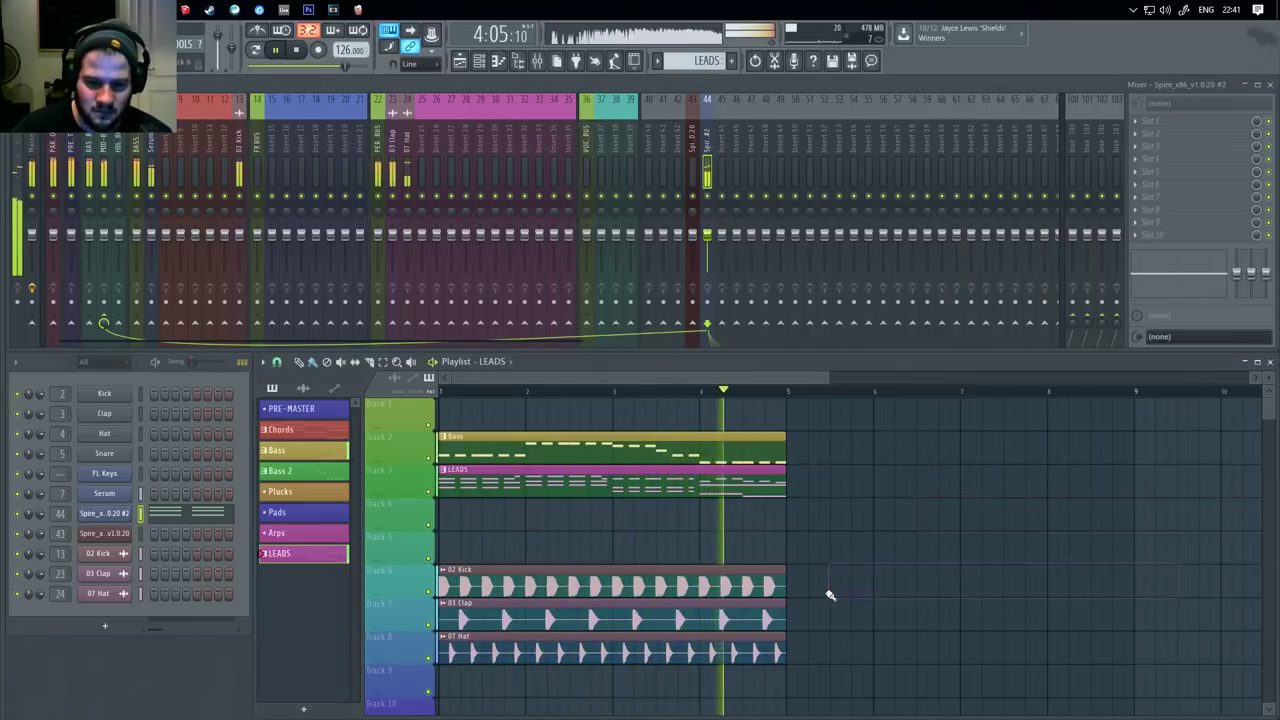
Open the LEADS clip's Spire #2 notes in the piano roll and bring bar 4 into view.
{"action": "double_click", "coordinate": [745, 478]}
{"action": "left_click_drag", "start_coordinate": [806, 352], "coordinate": [985, 349]}
{"action": "scroll", "coordinate": [985, 349], "scroll_direction": "up", "scroll_amount": 4}
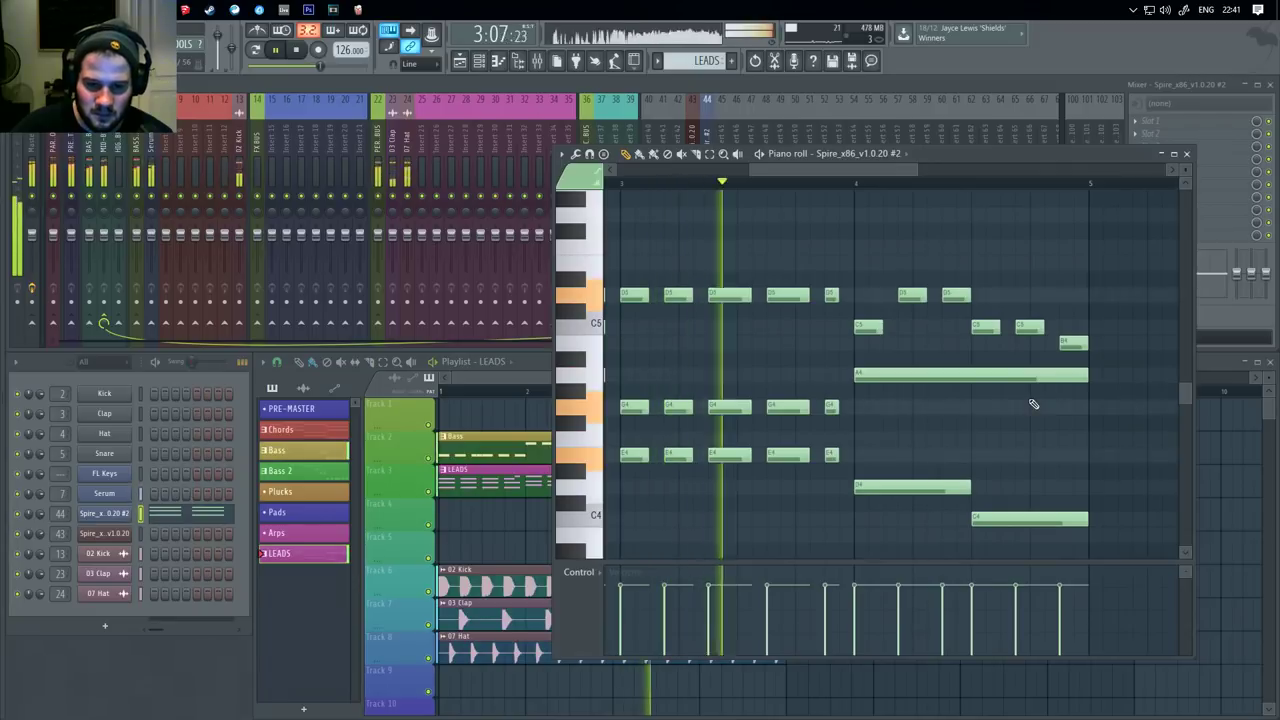
{"action": "left_click_drag", "start_coordinate": [1034, 403], "coordinate": [749, 414]}
Audition trial notes in the empty space after bar 5 and delete each one.
{"action": "left_click", "coordinate": [1008, 449]}
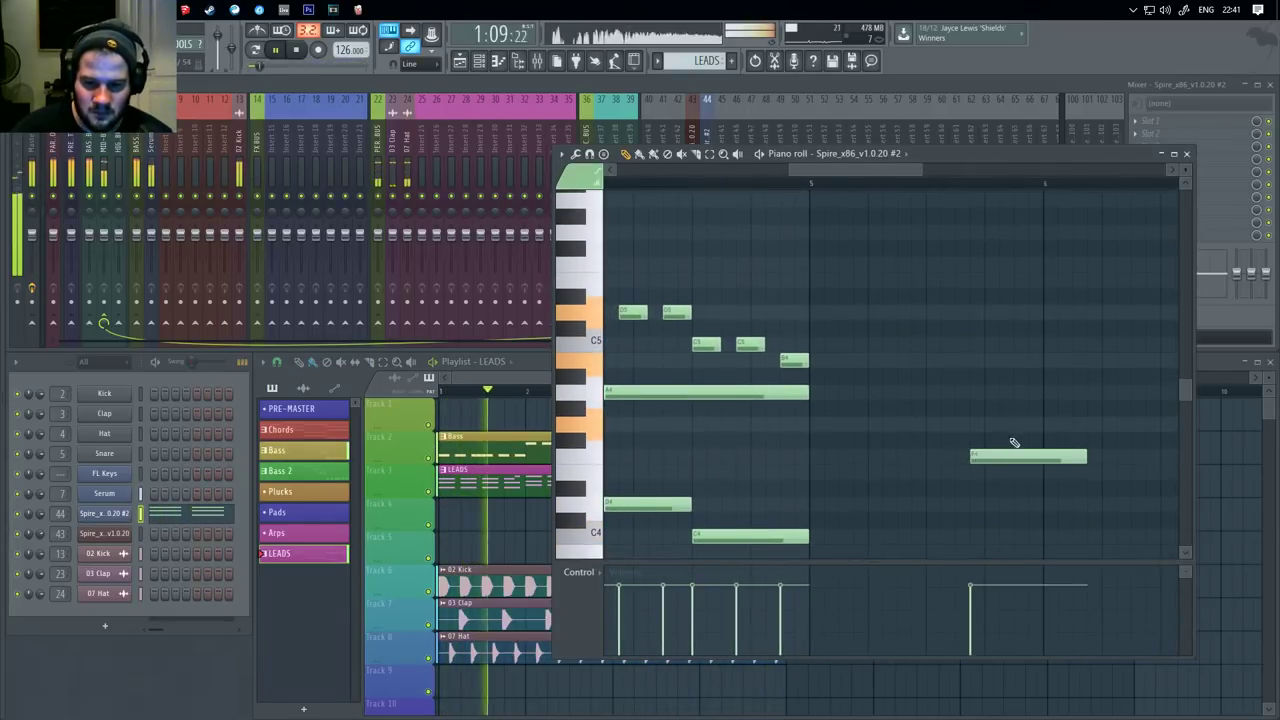
{"action": "right_click", "coordinate": [1010, 450]}
{"action": "left_click_drag", "start_coordinate": [850, 464], "coordinate": [980, 444]}
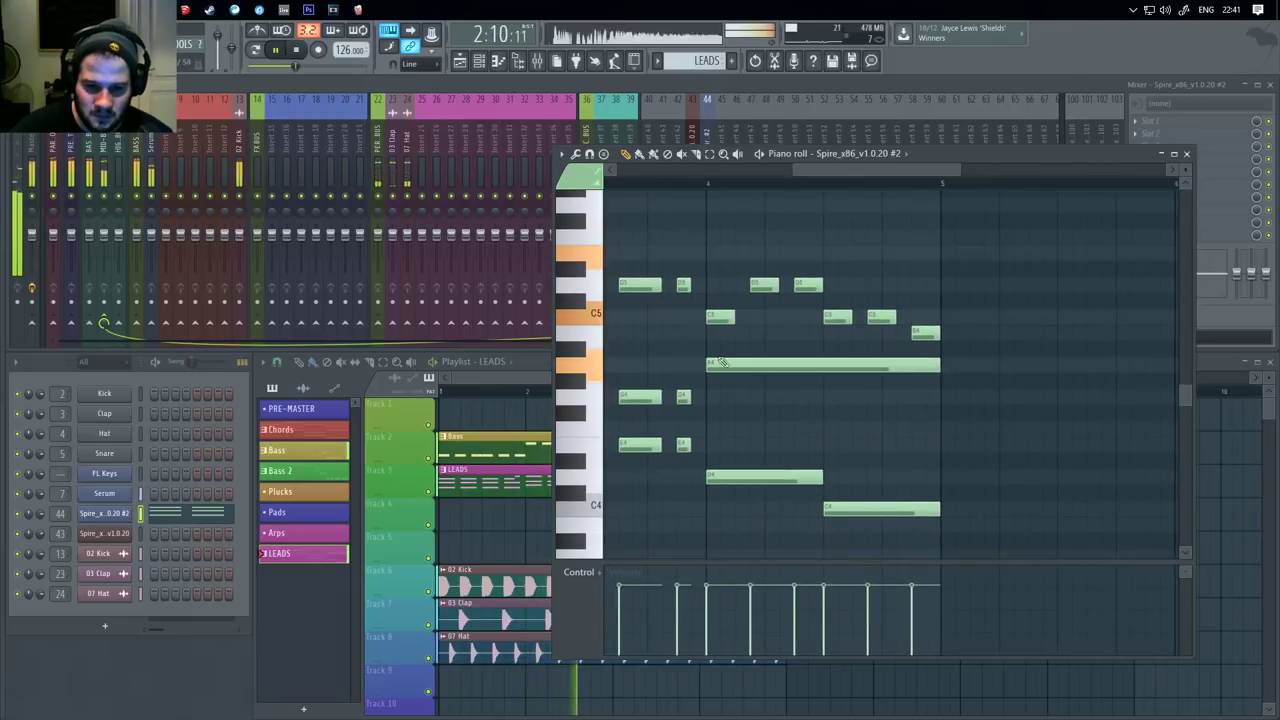
{"action": "mouse_move", "coordinate": [714, 364]}
{"action": "left_mouse_down"}
{"action": "mouse_move", "coordinate": [714, 396]}
{"action": "mouse_move", "coordinate": [714, 364]}
{"action": "left_mouse_up"}
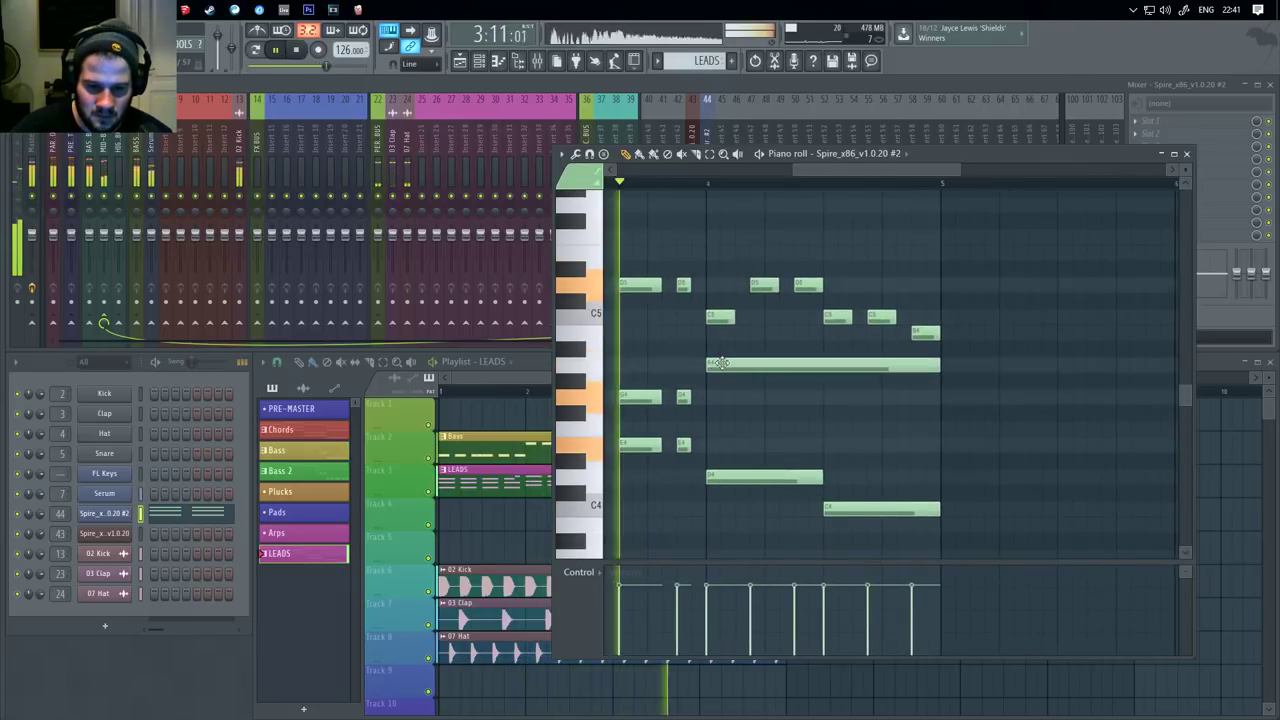
{"action": "left_click", "coordinate": [1027, 459]}
{"action": "right_click", "coordinate": [1027, 459]}
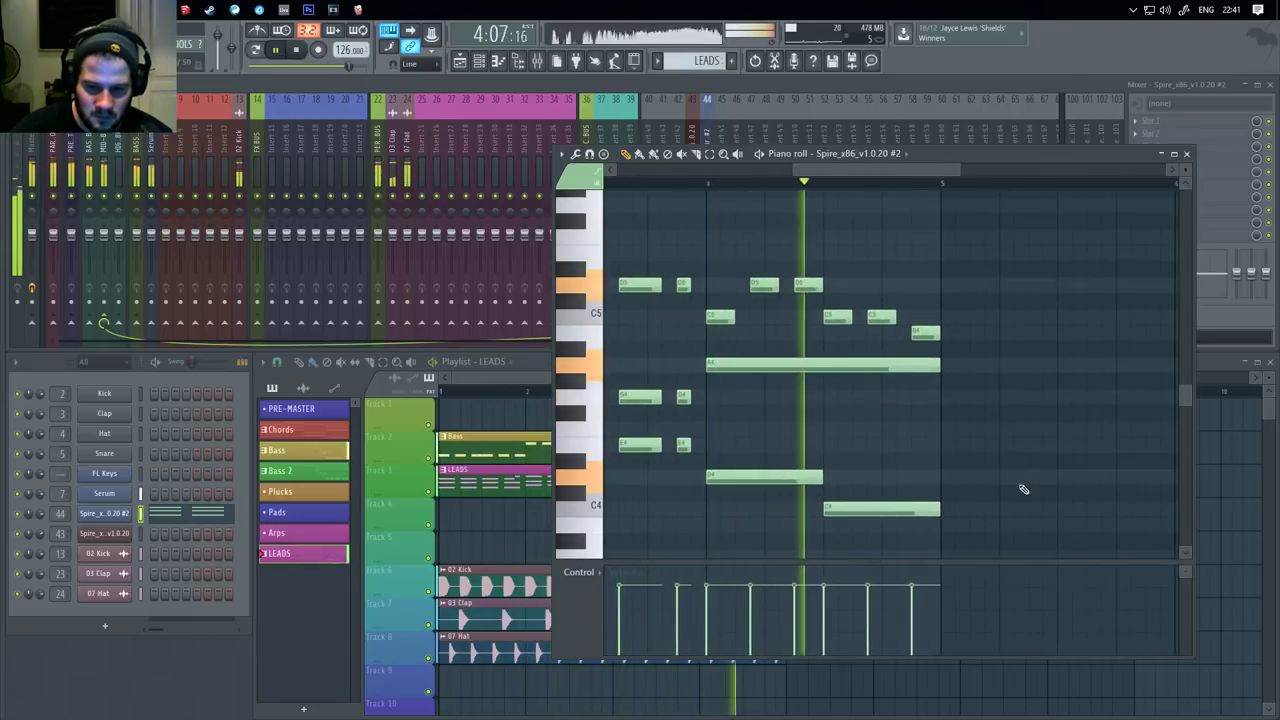
{"action": "left_click", "coordinate": [968, 400]}
{"action": "right_click", "coordinate": [1004, 402]}
Shorten the A4 note in bar 4 to half a bar, add a half-bar G4 after it and replay the song.
{"action": "key", "text": "space"}
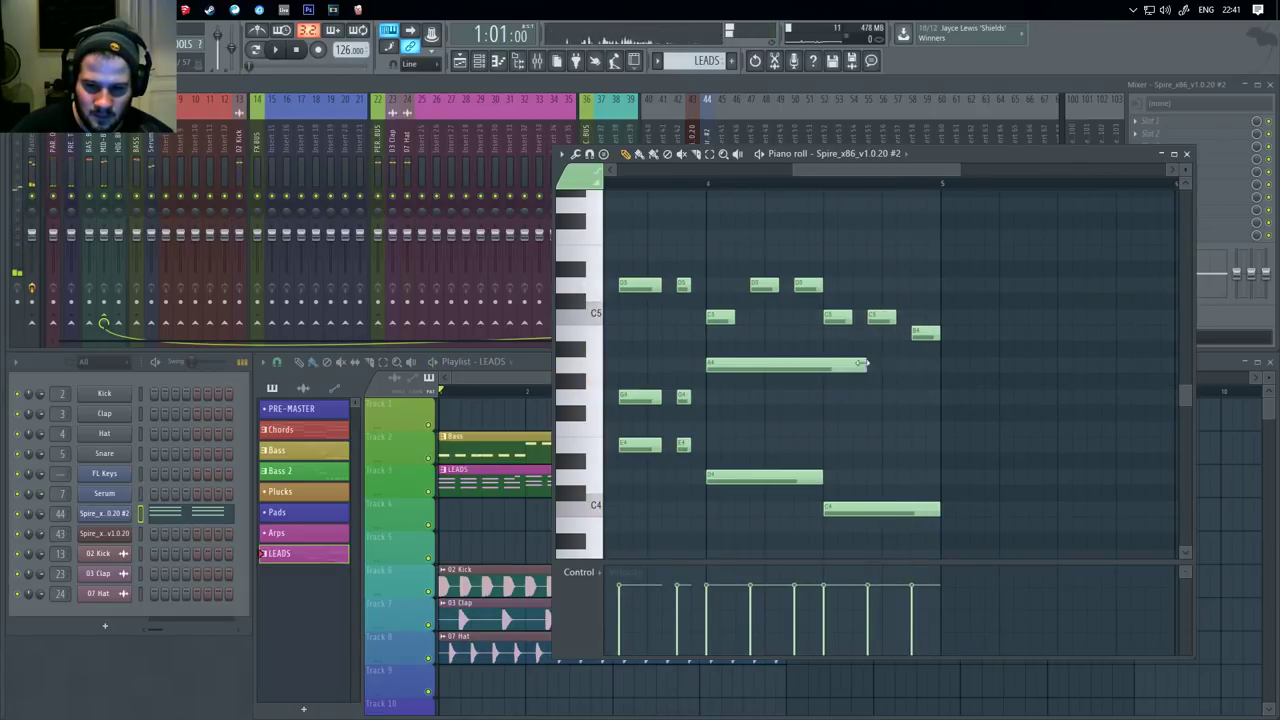
{"action": "left_click_drag", "start_coordinate": [848, 400], "coordinate": [836, 400]}
{"action": "left_click", "coordinate": [906, 474]}
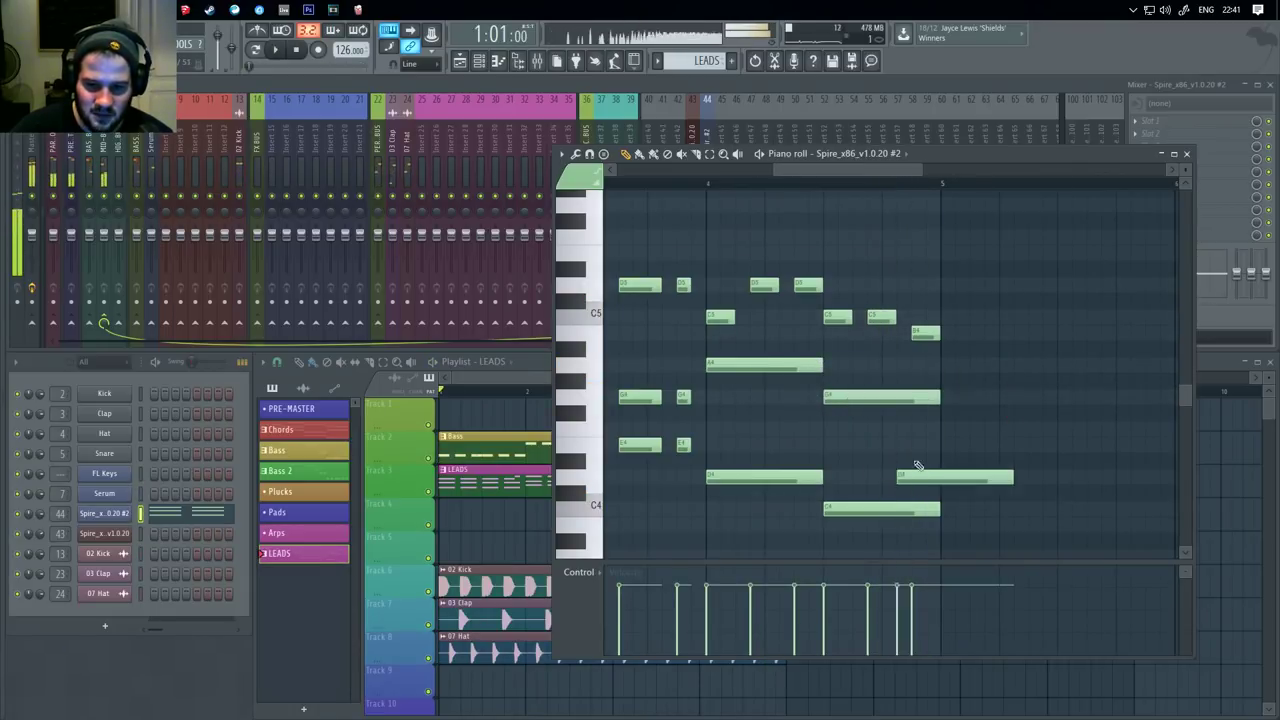
{"action": "right_click", "coordinate": [910, 475]}
{"action": "right_click", "coordinate": [904, 507]}
{"action": "key", "text": "space"}
{"action": "left_click", "coordinate": [836, 508]}
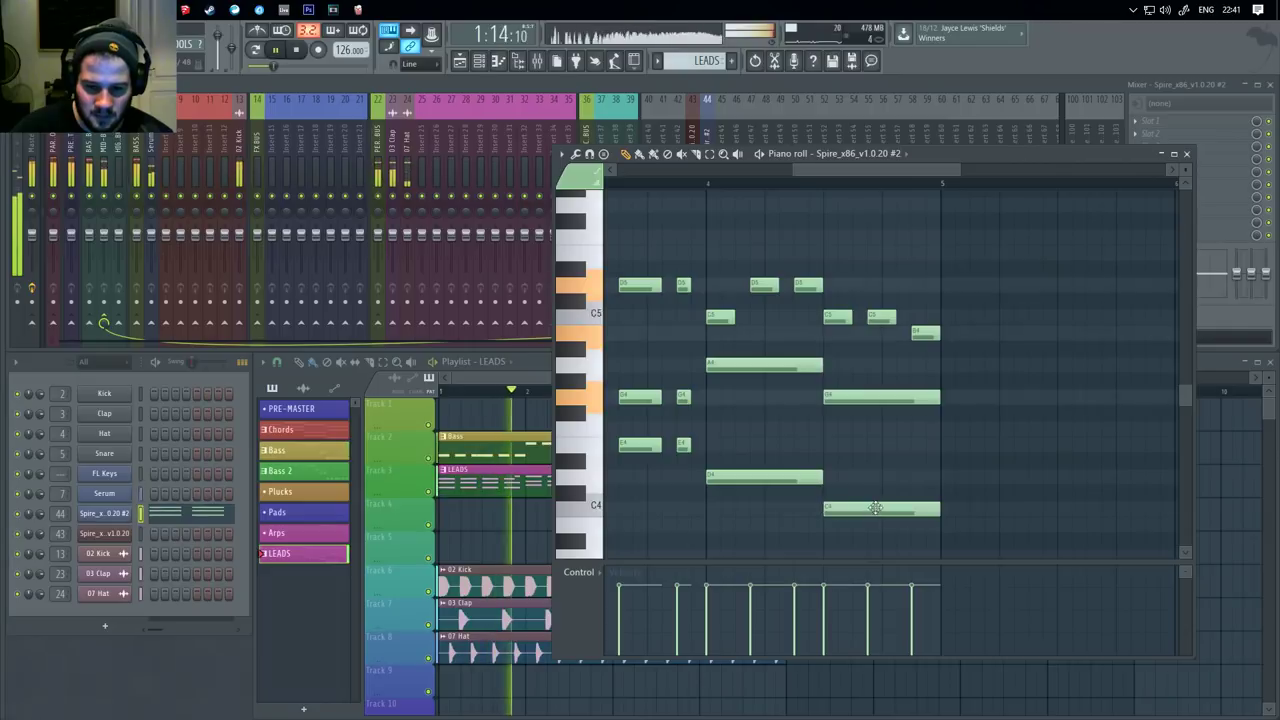
Review the Spire #2 chord notes from bar 2 to bar 5 during playback and close the piano roll.
{"action": "left_click", "coordinate": [906, 476]}
{"action": "right_click", "coordinate": [928, 477]}
{"action": "left_click_drag", "start_coordinate": [954, 440], "coordinate": [1227, 435]}
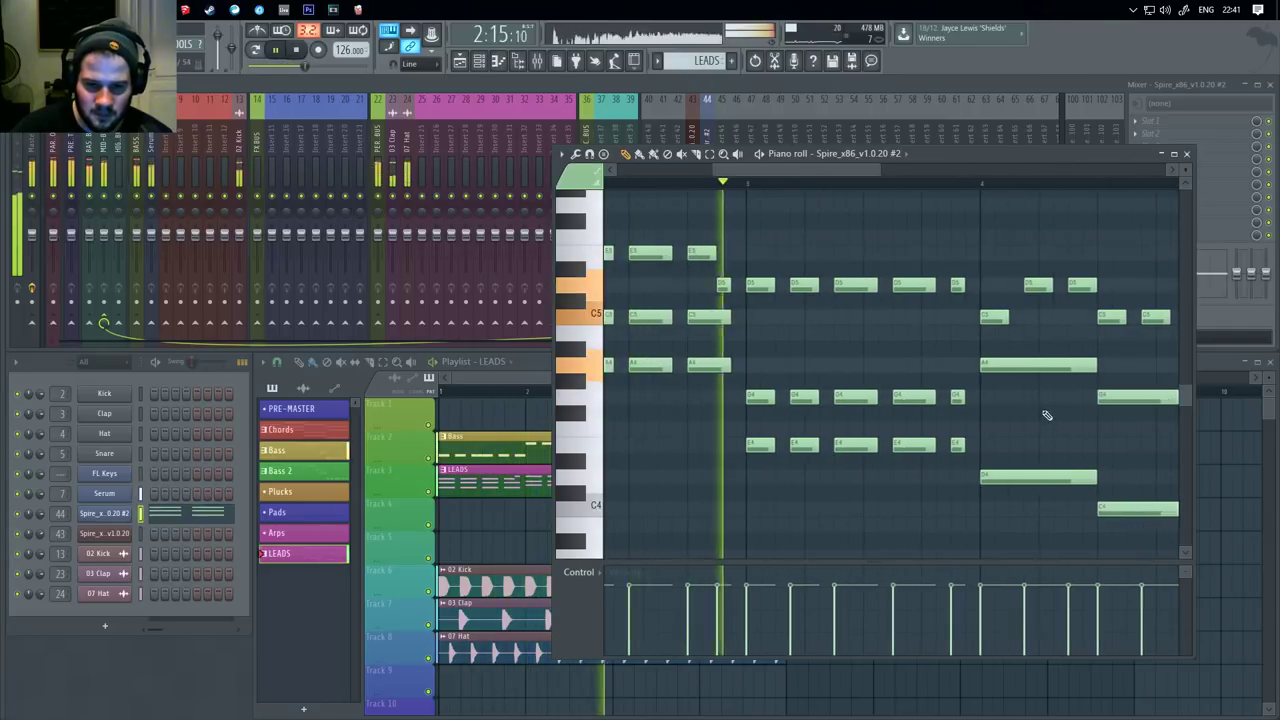
{"action": "left_click_drag", "start_coordinate": [1060, 407], "coordinate": [832, 416]}
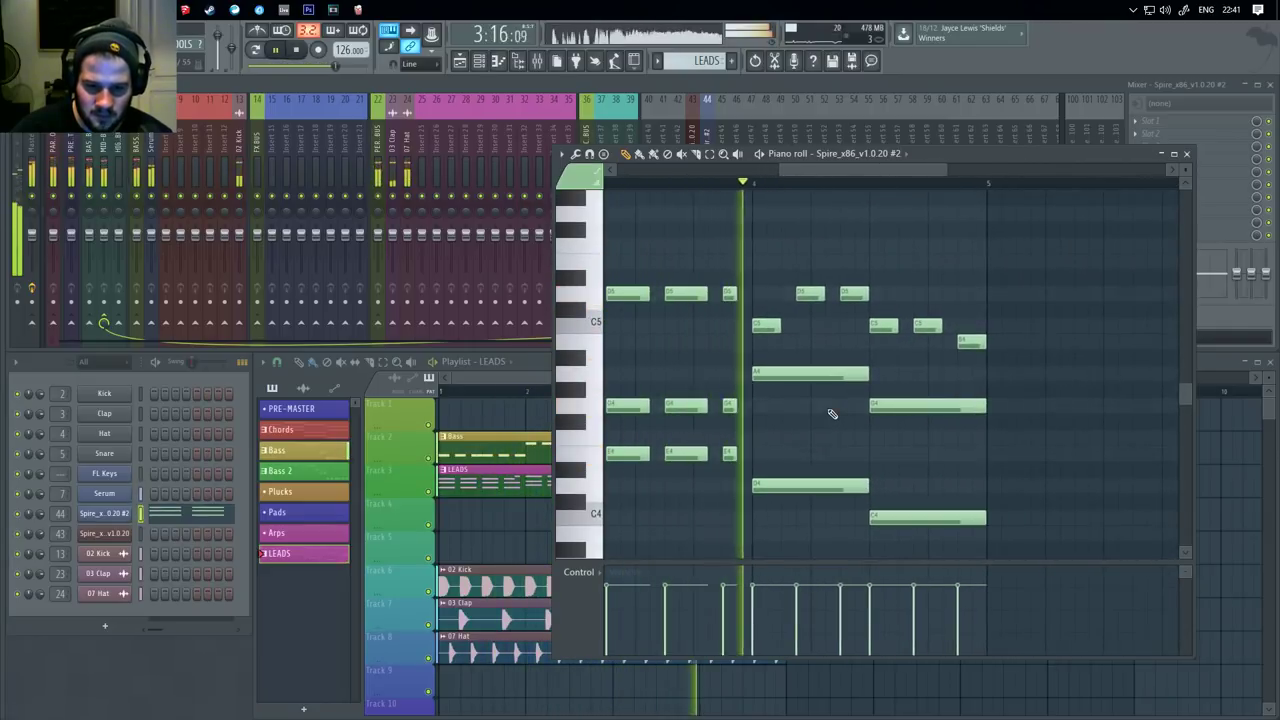
{"action": "left_click_drag", "start_coordinate": [1030, 406], "coordinate": [807, 415]}
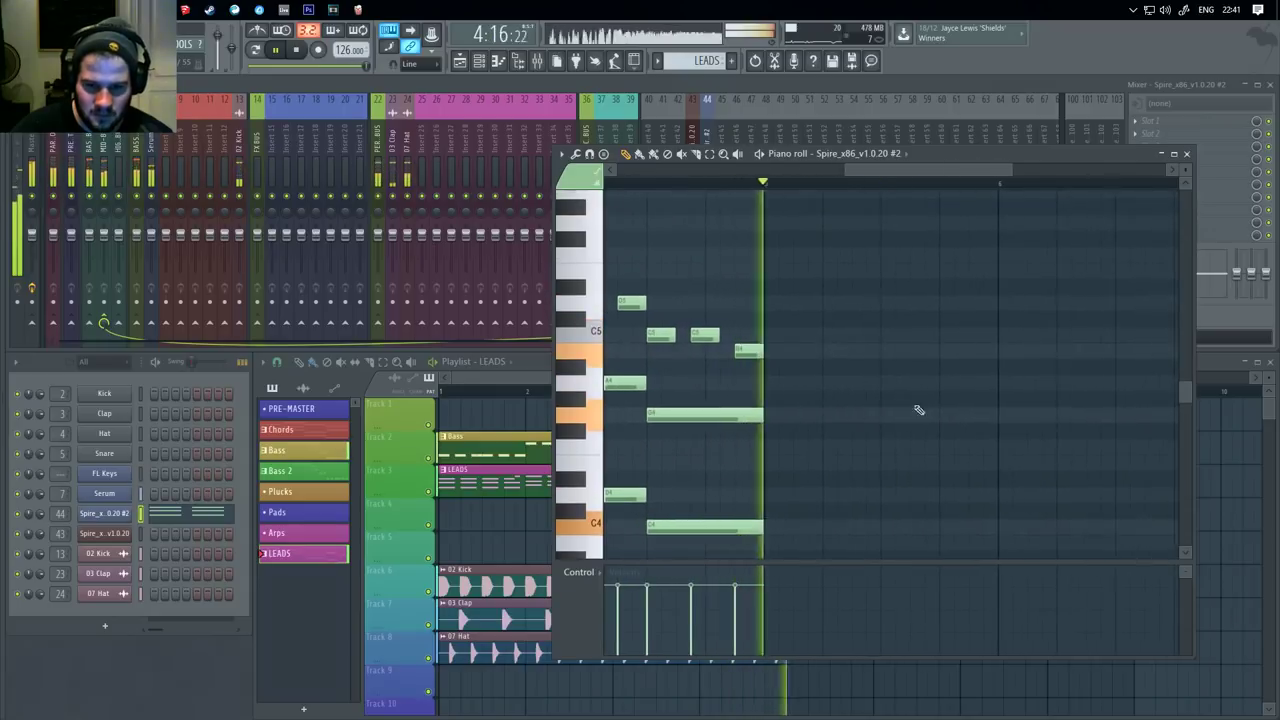
{"action": "left_click", "coordinate": [1018, 400]}
{"action": "right_click", "coordinate": [1041, 402]}
{"action": "left_click_drag", "start_coordinate": [991, 448], "coordinate": [1020, 447]}
{"action": "right_click", "coordinate": [1043, 445]}
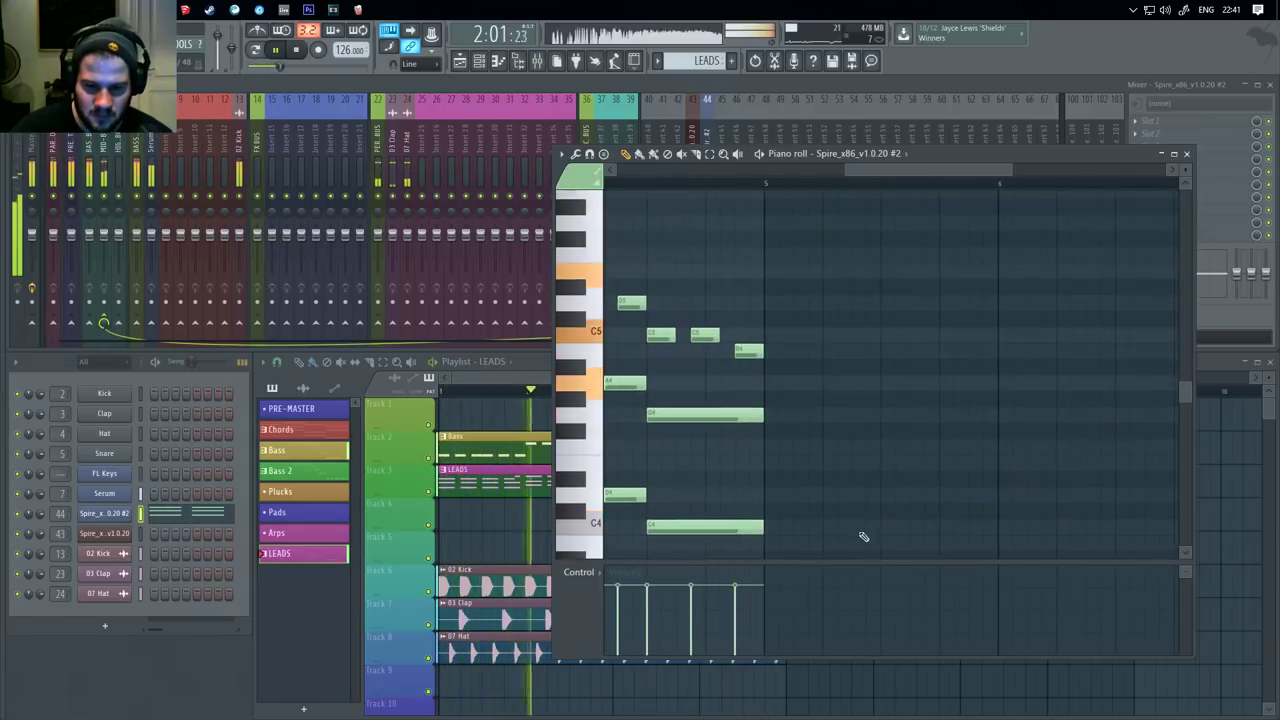
{"action": "left_click", "coordinate": [1184, 155]}
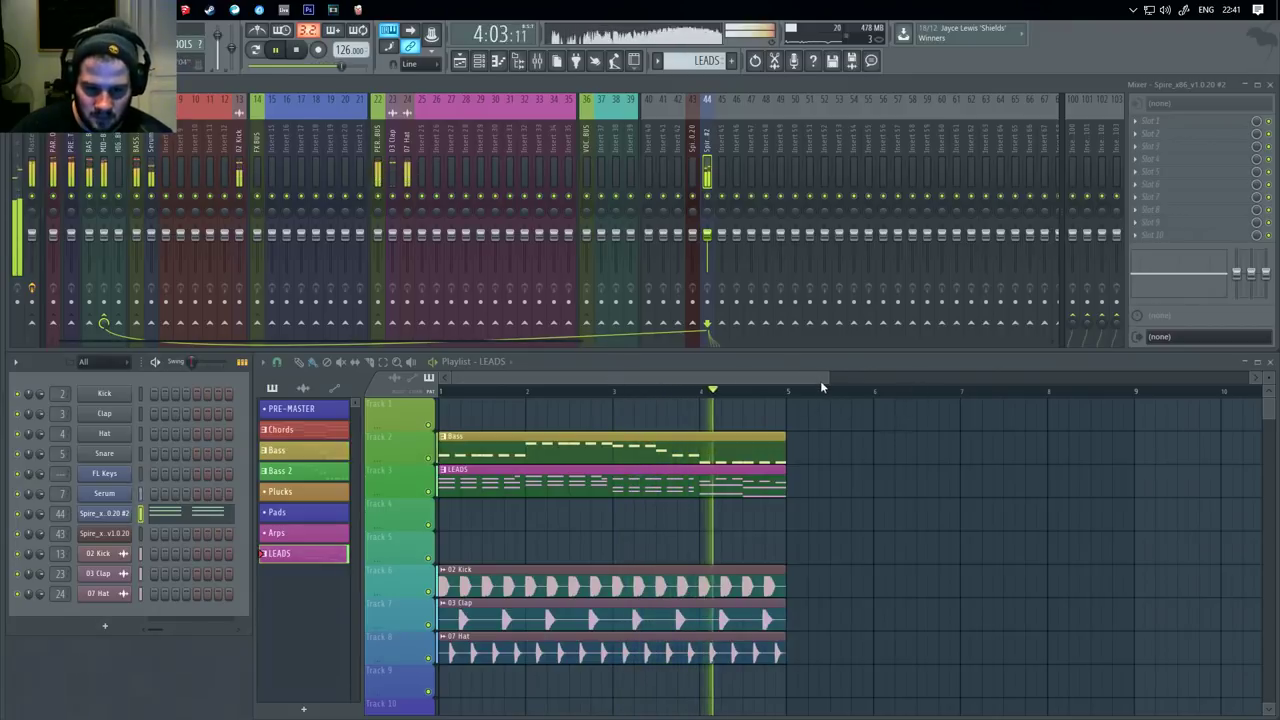
Show about 16 bars in the playlist and stop the song playback.
{"action": "left_click_drag", "start_coordinate": [823, 380], "coordinate": [1080, 372]}
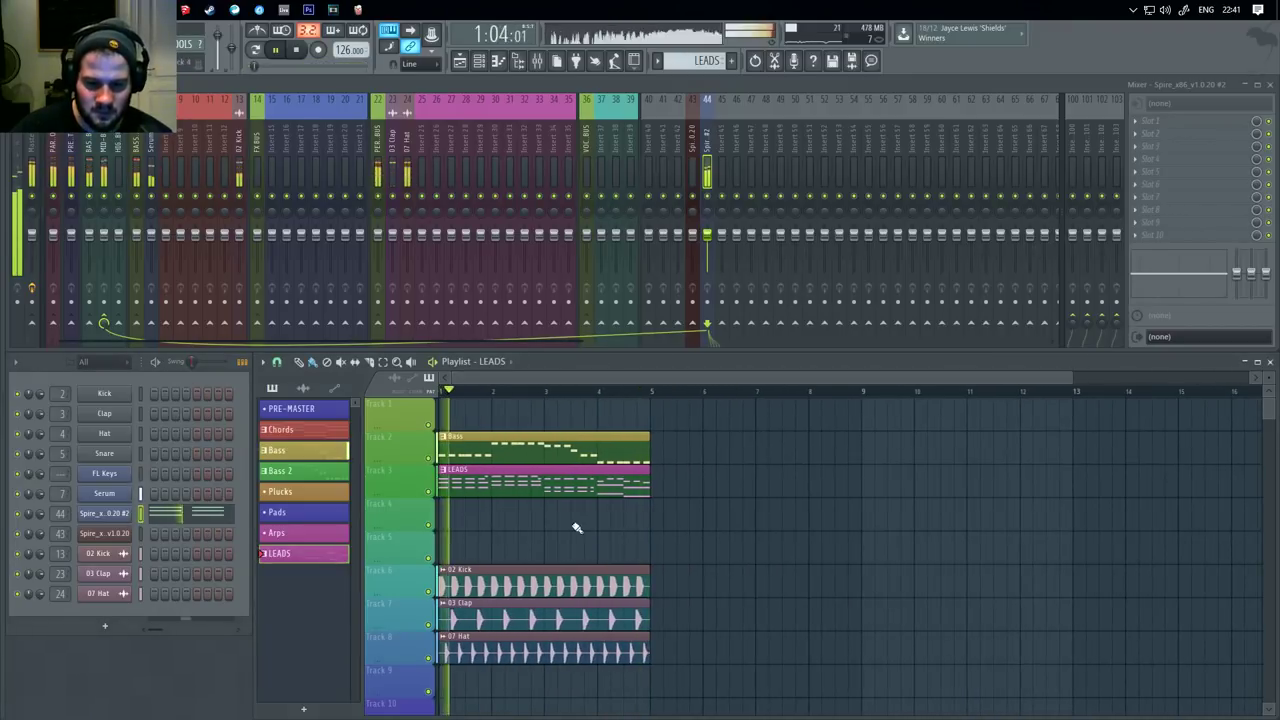
{"action": "left_click", "coordinate": [827, 548]}
{"action": "right_click", "coordinate": [834, 554]}
{"action": "key", "text": "space"}
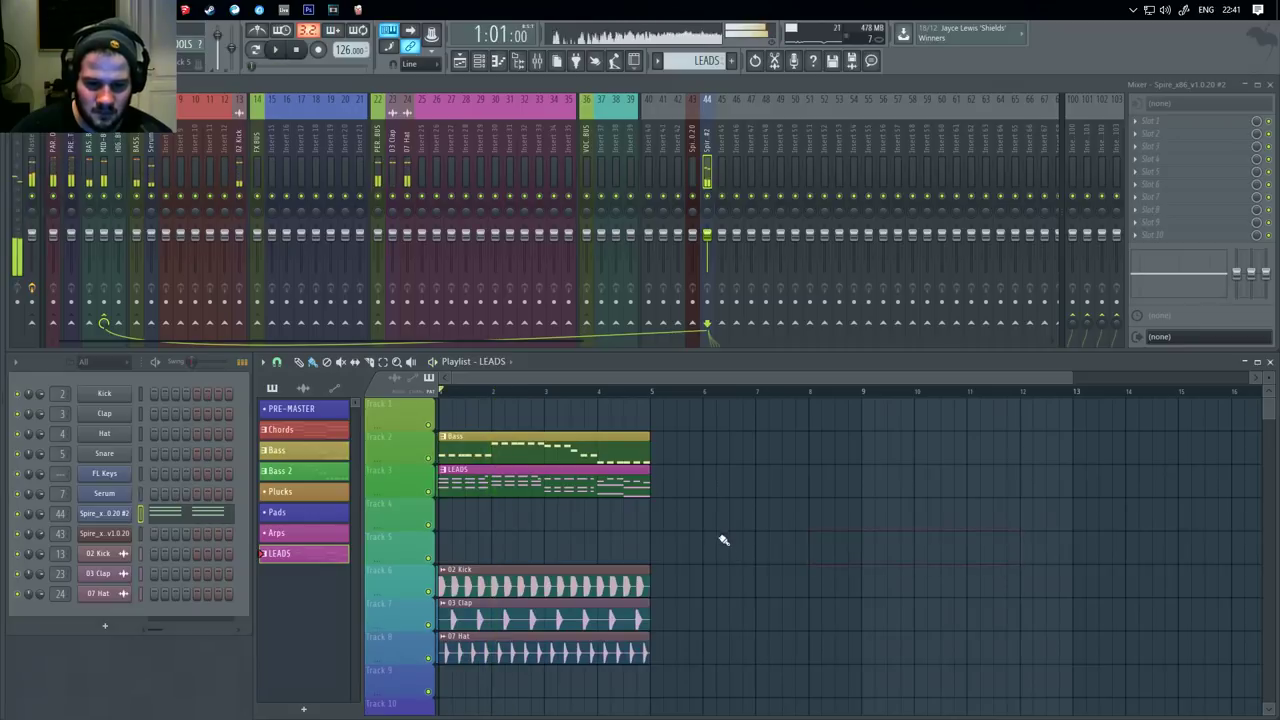
{"action": "left_click", "coordinate": [723, 539]}
{"action": "right_click", "coordinate": [738, 548]}
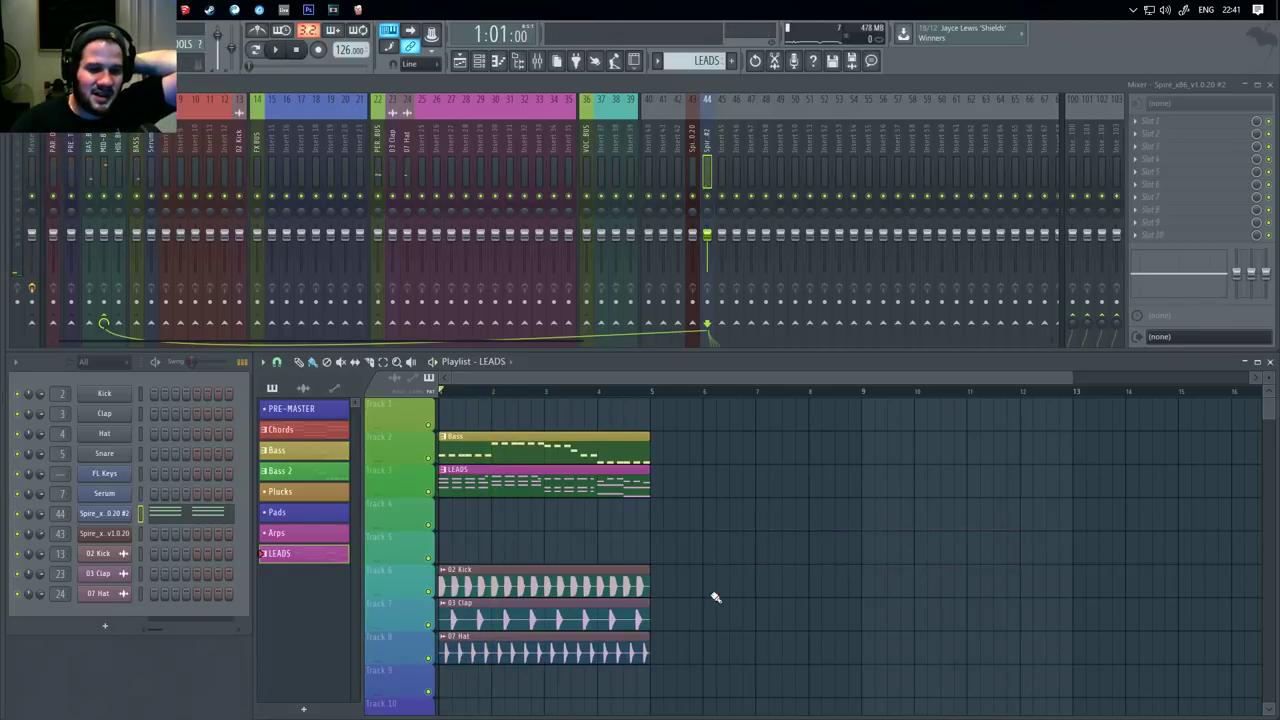
Open the LEADS clip's notes, slightly lower the velocity of the first chord in each of bars 1 to 4 and close the piano roll.
{"action": "double_click", "coordinate": [616, 493]}
{"action": "left_click_drag", "start_coordinate": [677, 409], "coordinate": [745, 410]}
{"action": "left_click_drag", "start_coordinate": [726, 301], "coordinate": [749, 497]}
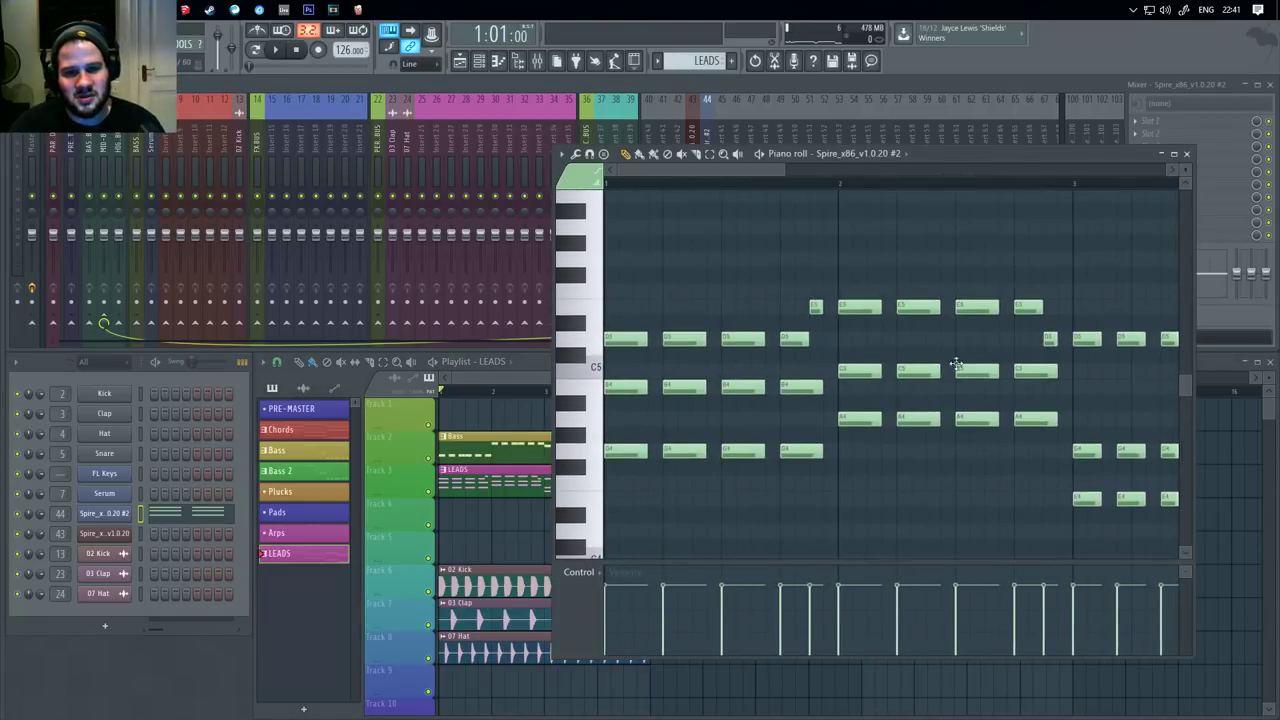
{"action": "scroll", "coordinate": [955, 363], "scroll_direction": "down", "scroll_amount": 2}
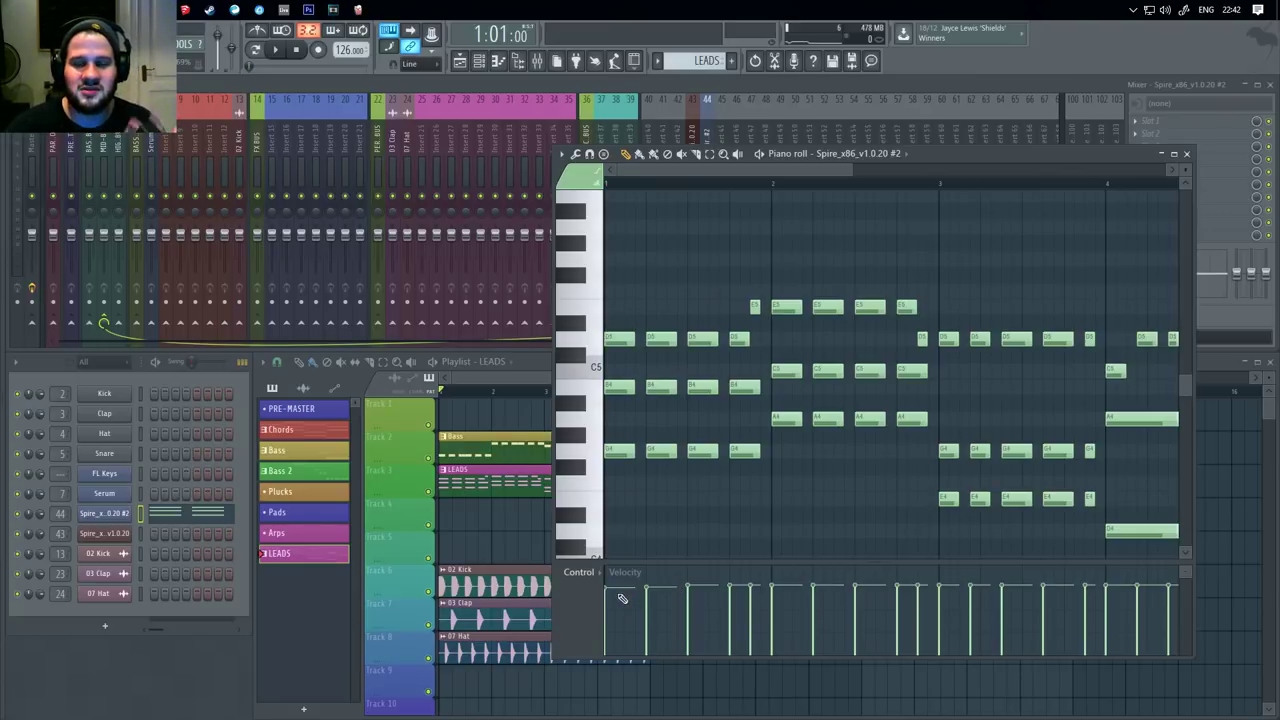
{"action": "mouse_move", "coordinate": [618, 594]}
{"action": "left_mouse_down"}
{"action": "mouse_move", "coordinate": [618, 607]}
{"action": "mouse_move", "coordinate": [621, 597]}
{"action": "left_mouse_up"}
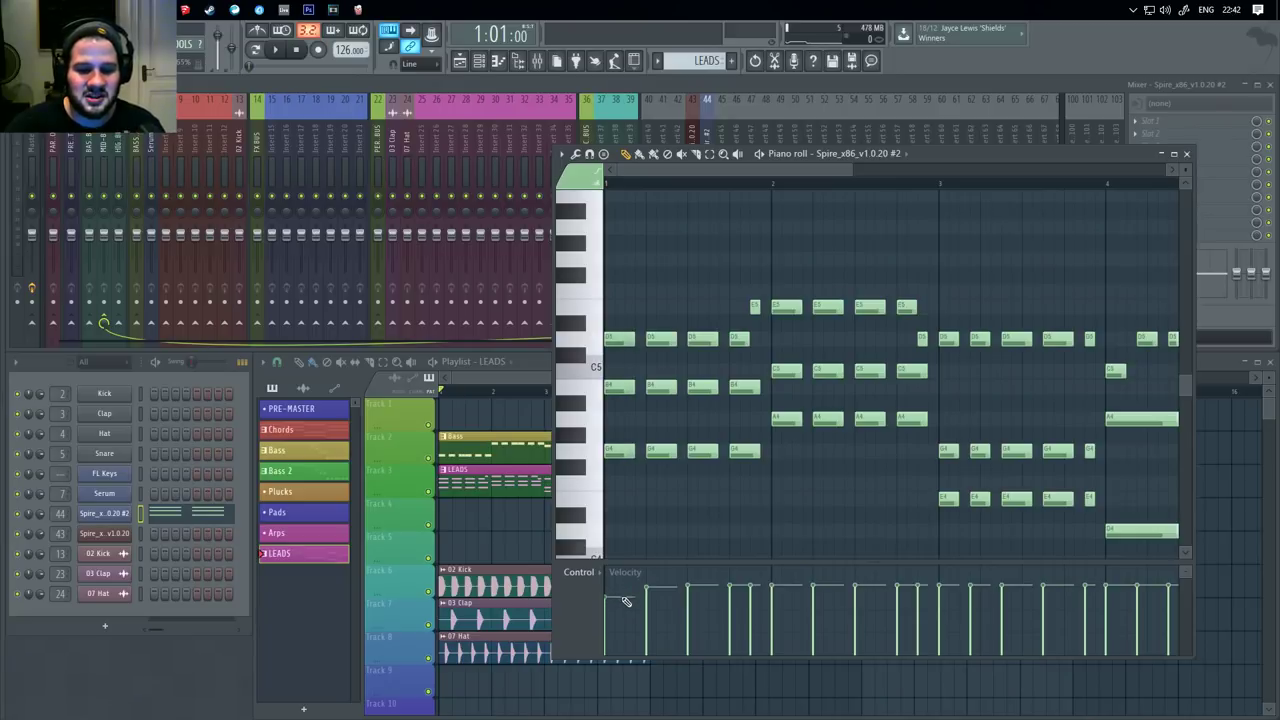
{"action": "left_click_drag", "start_coordinate": [775, 583], "coordinate": [789, 600]}
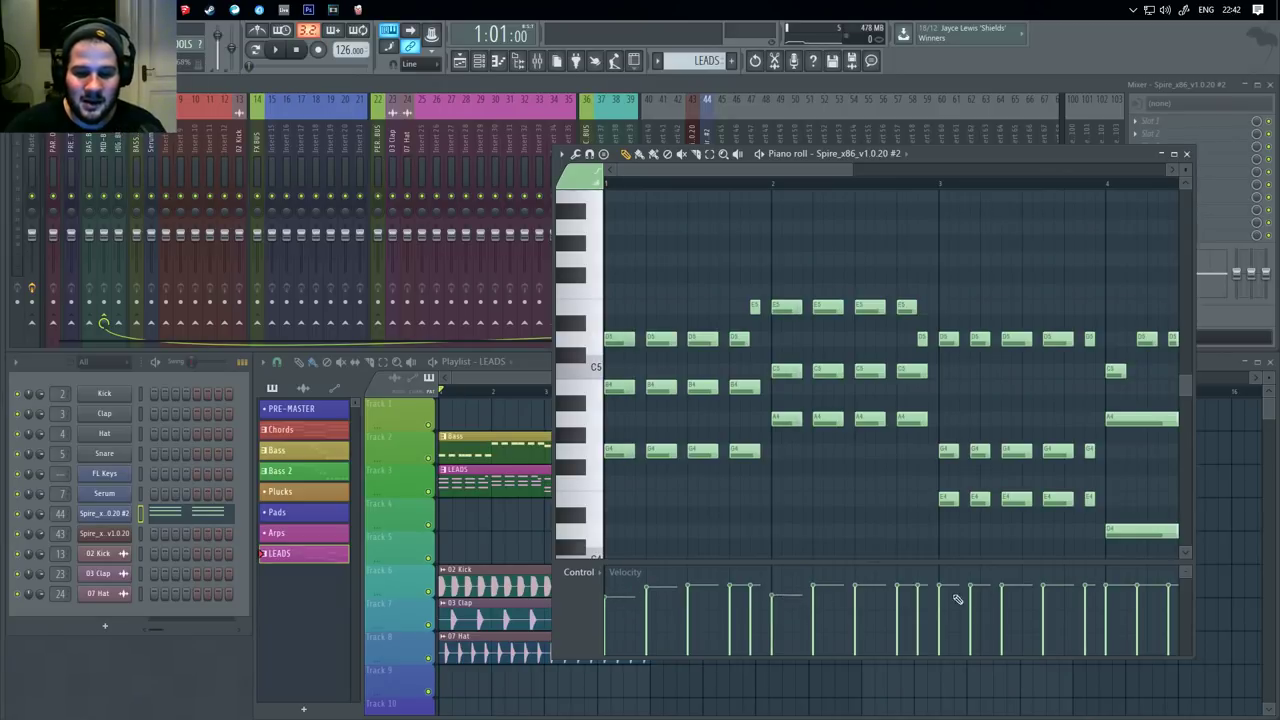
{"action": "left_click_drag", "start_coordinate": [950, 589], "coordinate": [954, 599]}
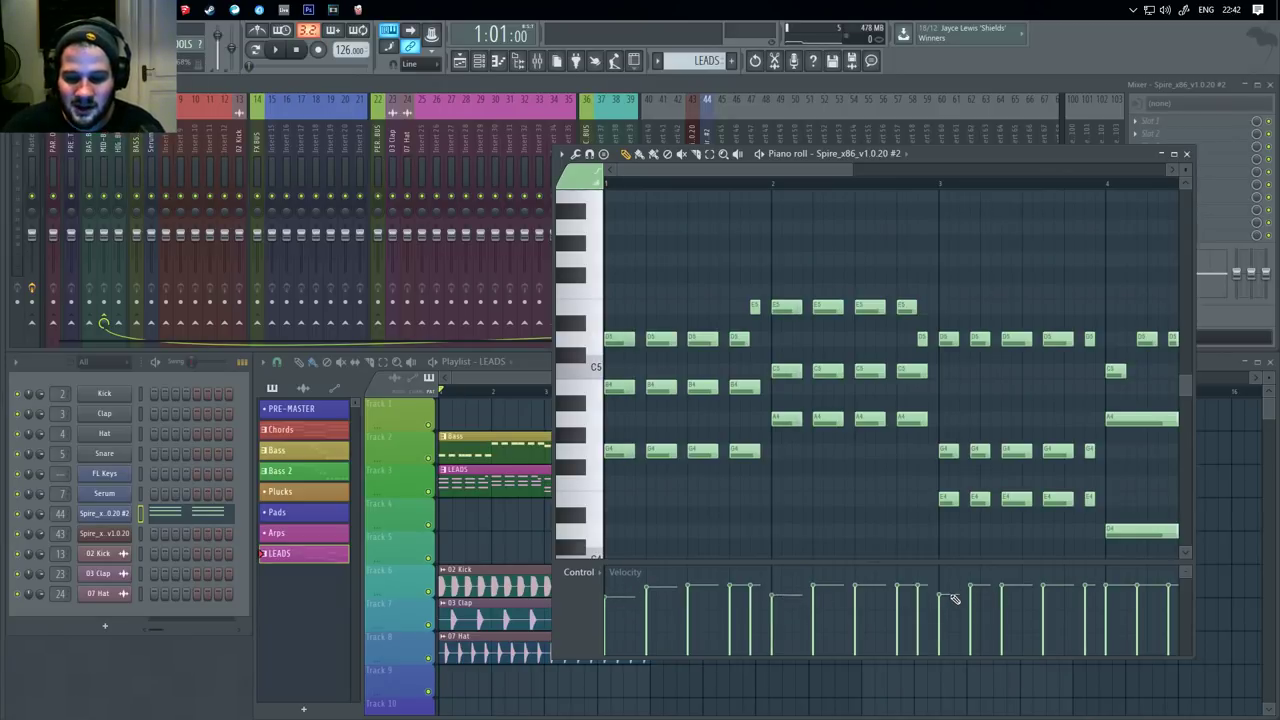
{"action": "left_click_drag", "start_coordinate": [1106, 587], "coordinate": [1108, 595]}
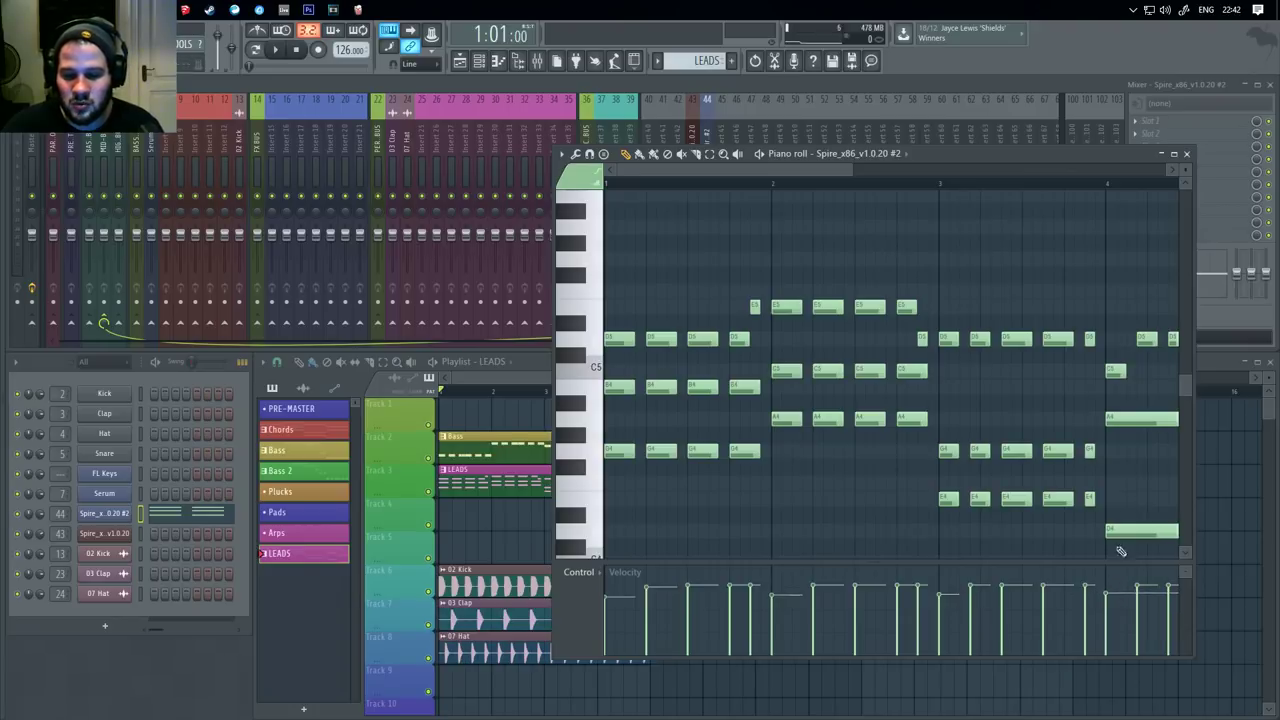
{"action": "left_click", "coordinate": [1188, 155]}
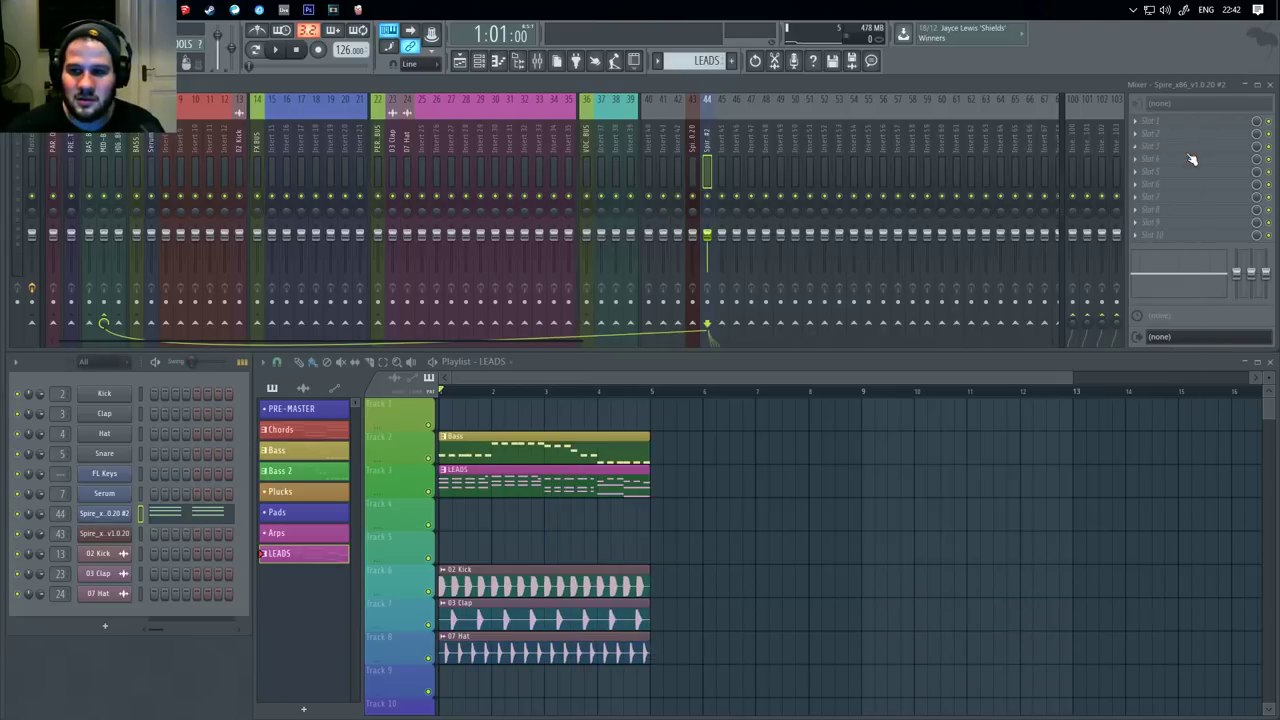
Play the song, slightly raise the Serum mixer track's volume and stop playback.
{"action": "key", "text": "space"}
{"action": "left_click_drag", "start_coordinate": [812, 505], "coordinate": [826, 544]}
{"action": "right_click", "coordinate": [812, 576]}
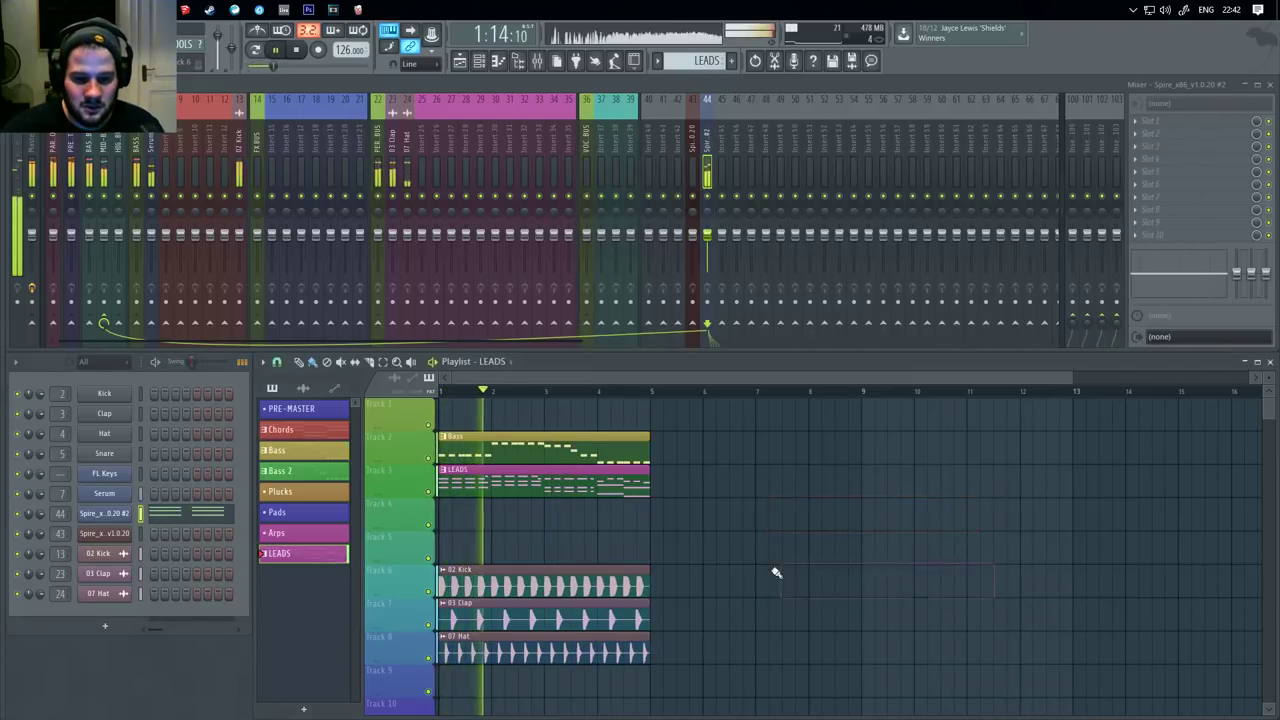
{"action": "left_click", "coordinate": [775, 576]}
{"action": "right_click", "coordinate": [780, 593]}
{"action": "left_click", "coordinate": [788, 592]}
{"action": "right_click", "coordinate": [832, 591]}
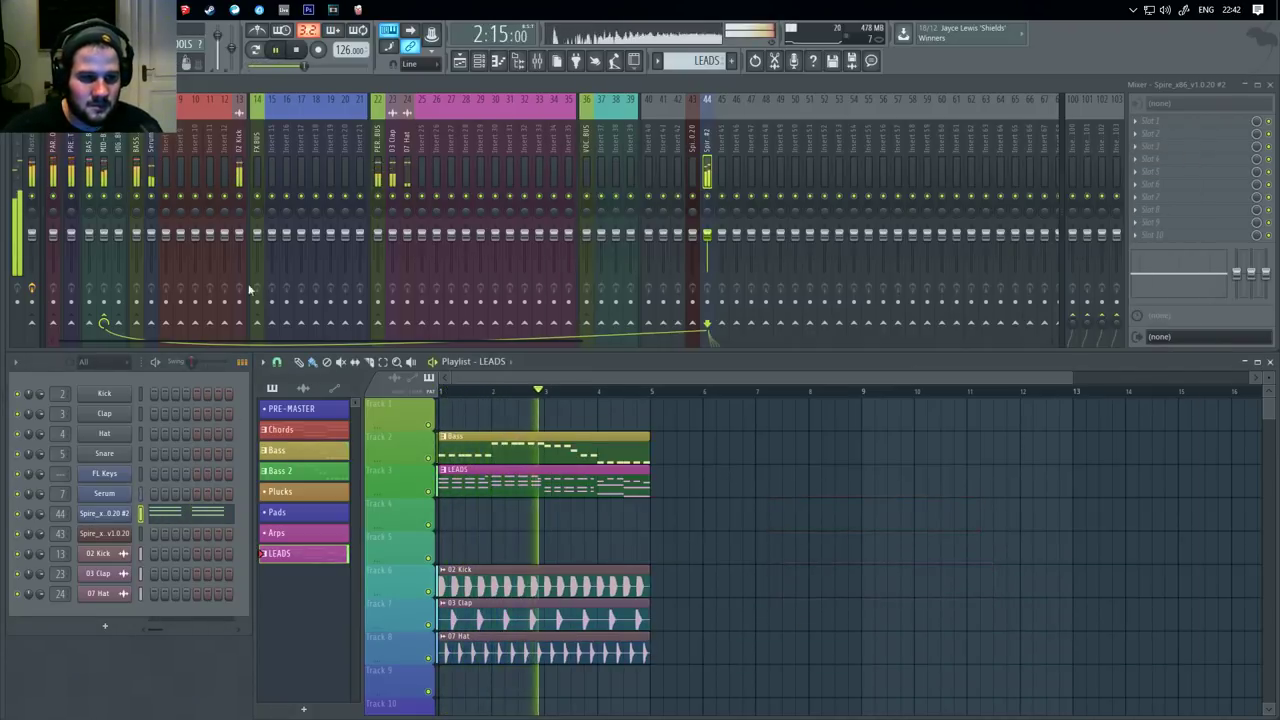
{"action": "left_click", "coordinate": [152, 245]}
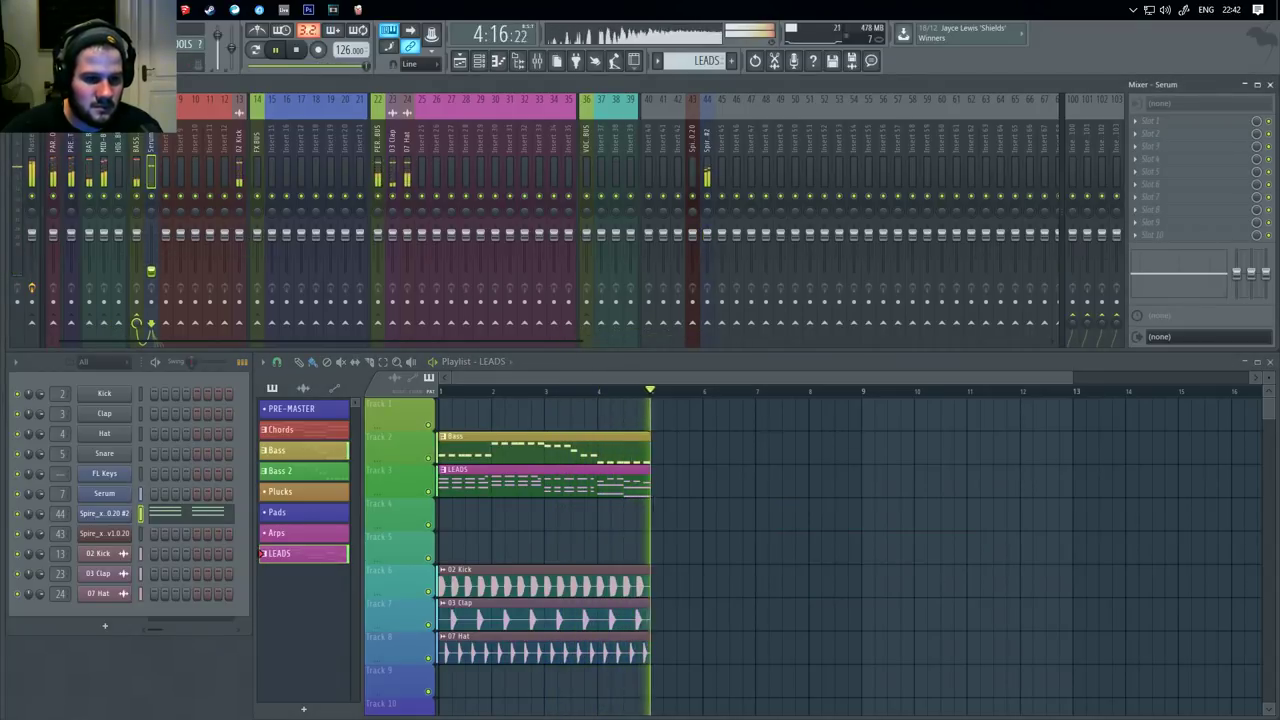
{"action": "left_click_drag", "start_coordinate": [151, 263], "coordinate": [153, 254]}
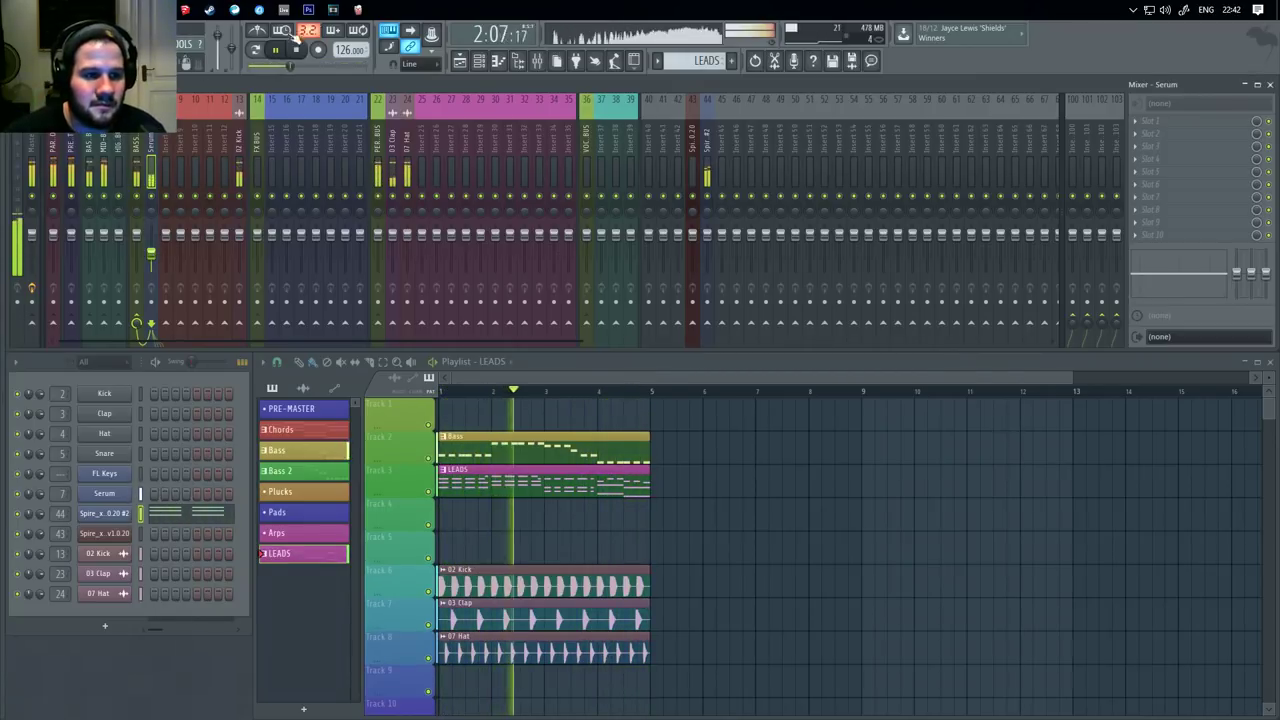
{"action": "left_click", "coordinate": [297, 50]}
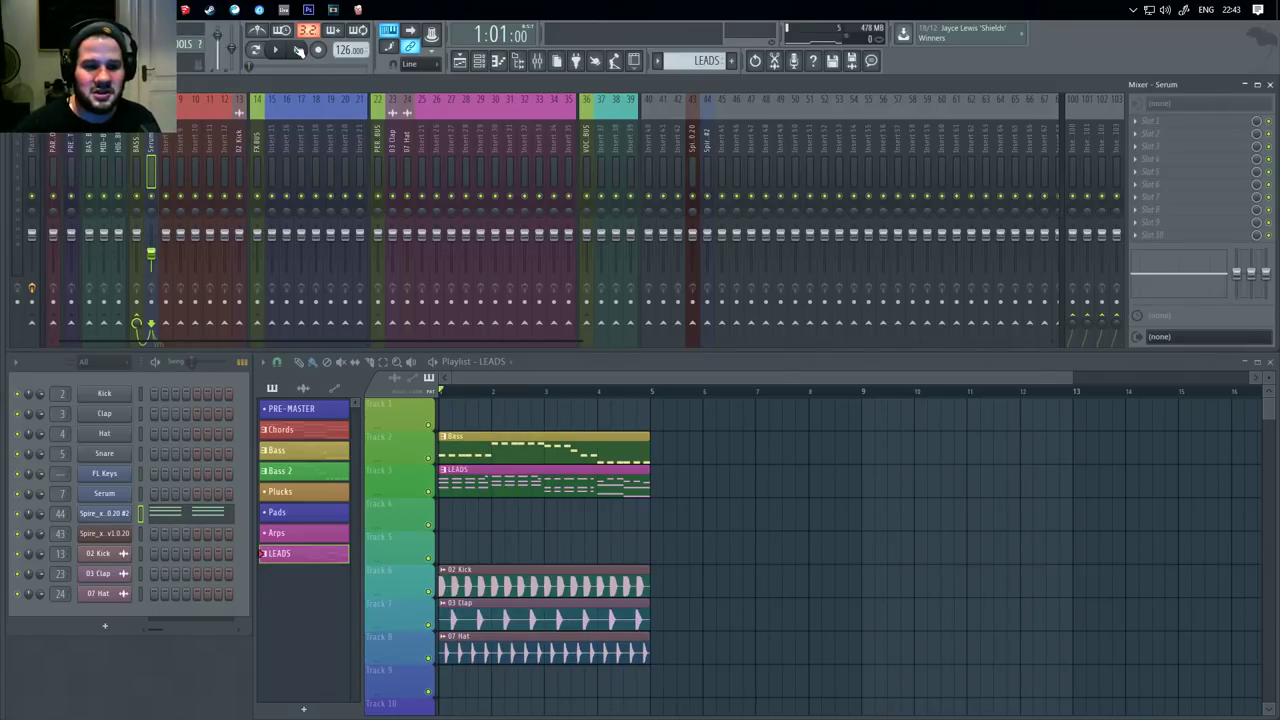
Place the Chords pattern on Track 1 from bar 1, above the Bass clip.
{"action": "left_click", "coordinate": [325, 433]}
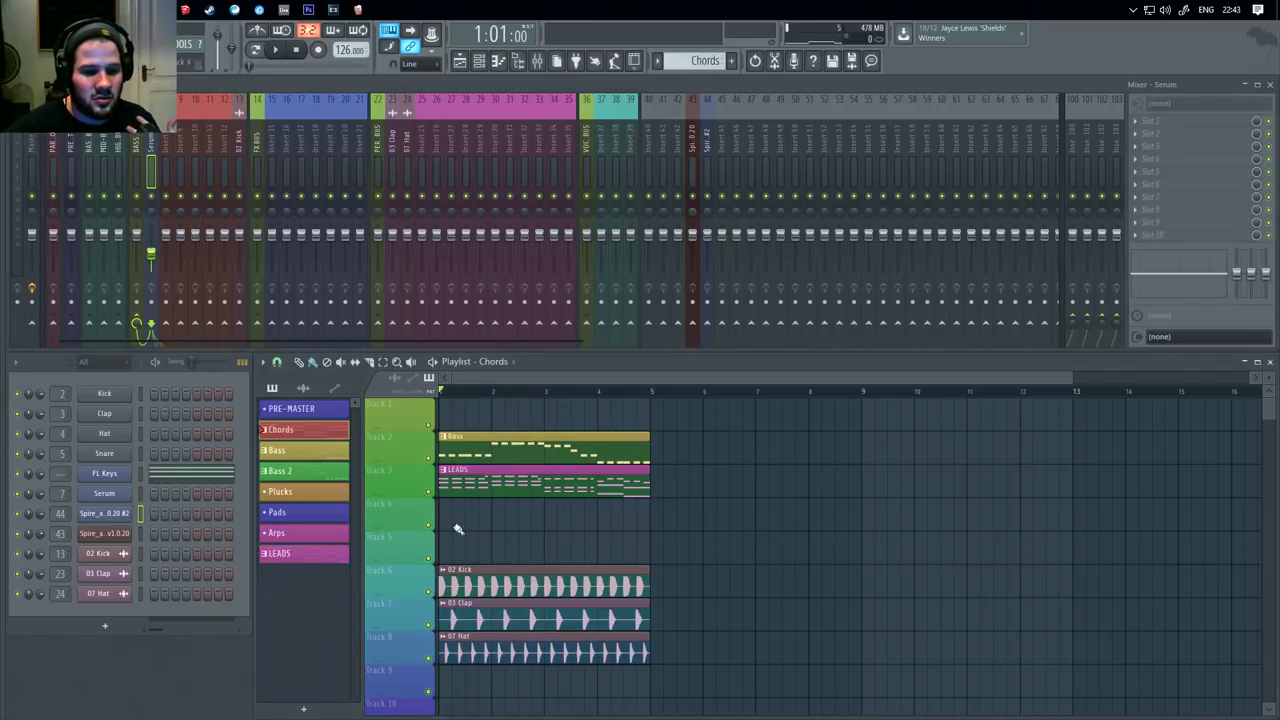
{"action": "left_click_drag", "start_coordinate": [485, 522], "coordinate": [536, 400]}
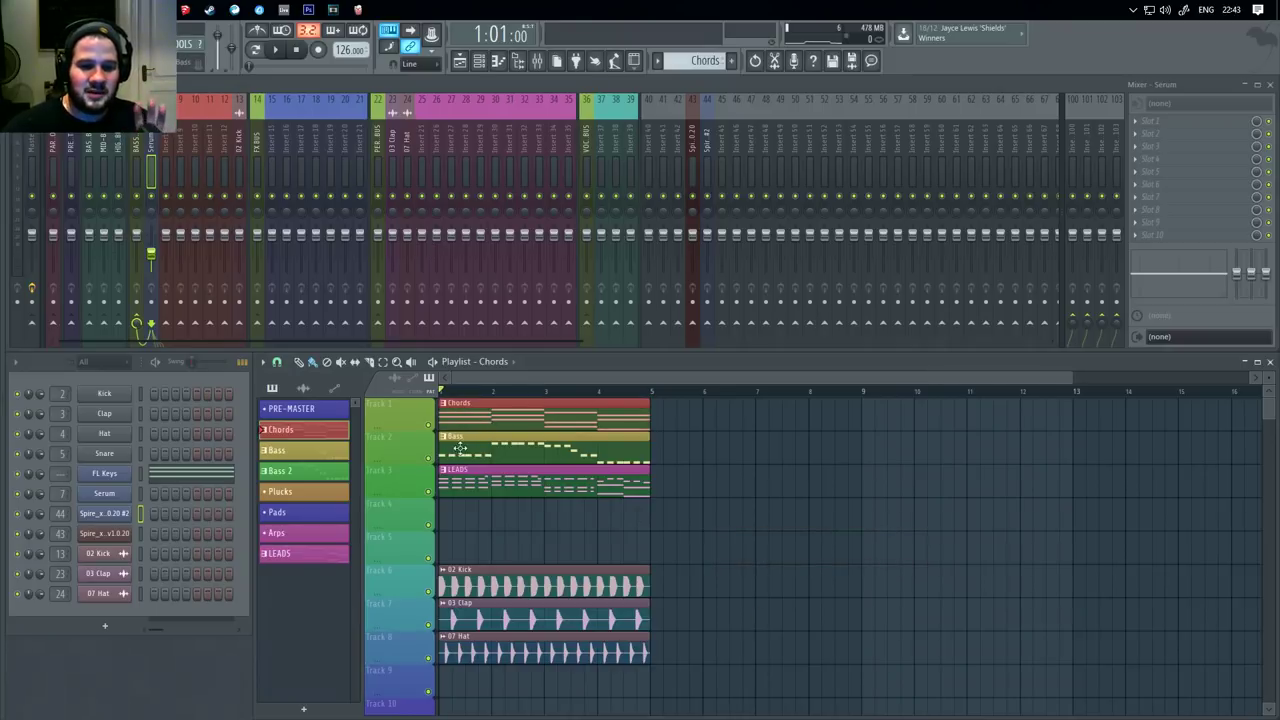
{"action": "left_click", "coordinate": [770, 510]}
{"action": "right_click", "coordinate": [805, 514]}
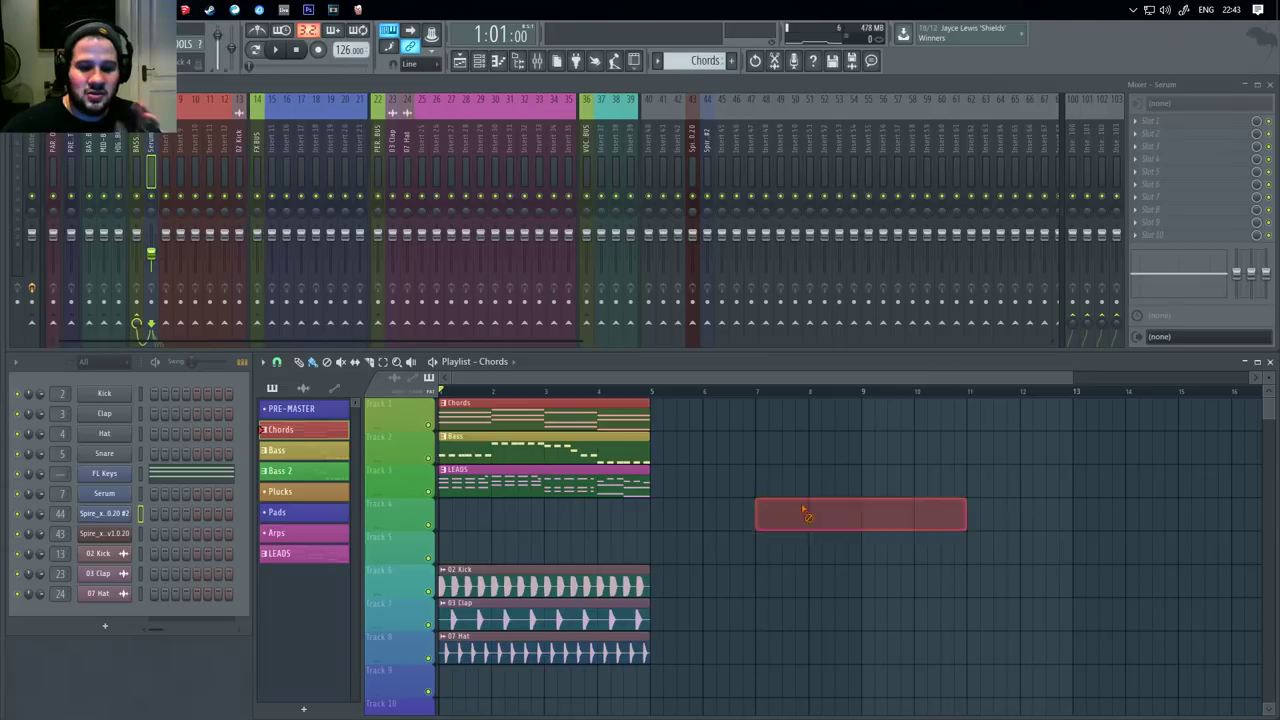
Try Chords clips from bar 5 on Tracks 4 and 5, keep one and move it up to Track 1.
{"action": "left_click", "coordinate": [653, 522]}
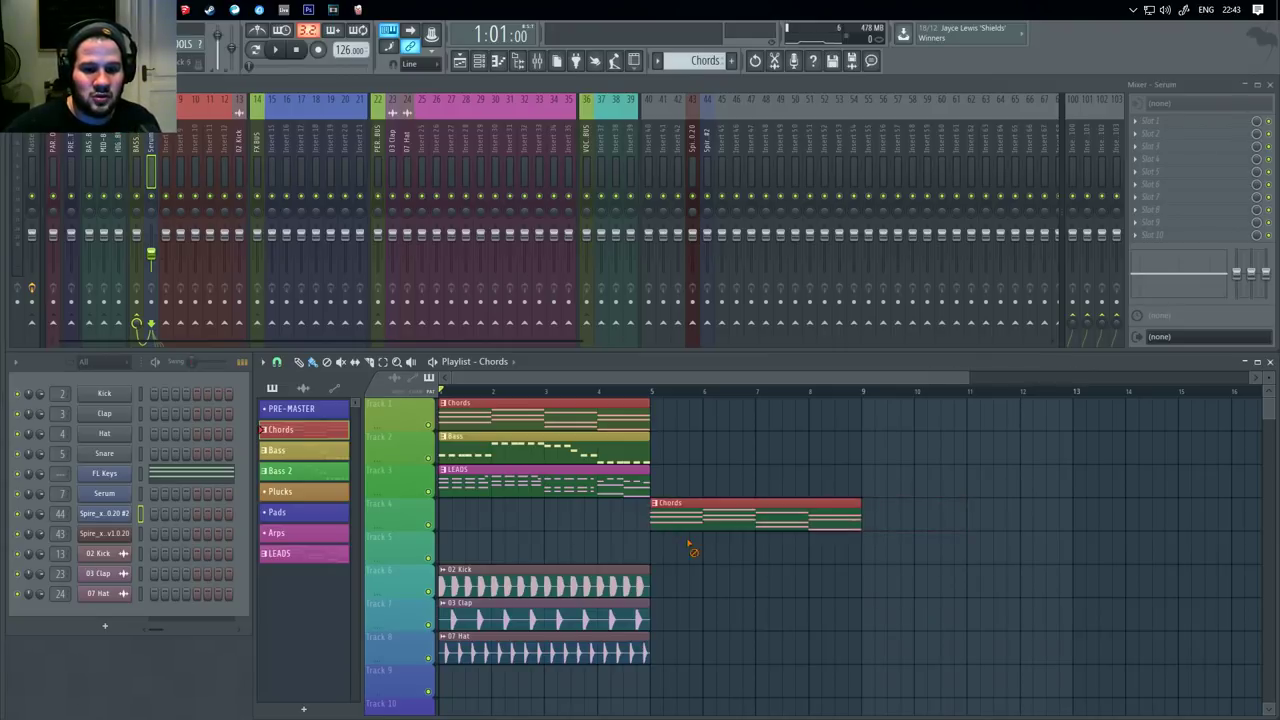
{"action": "right_click", "coordinate": [693, 530]}
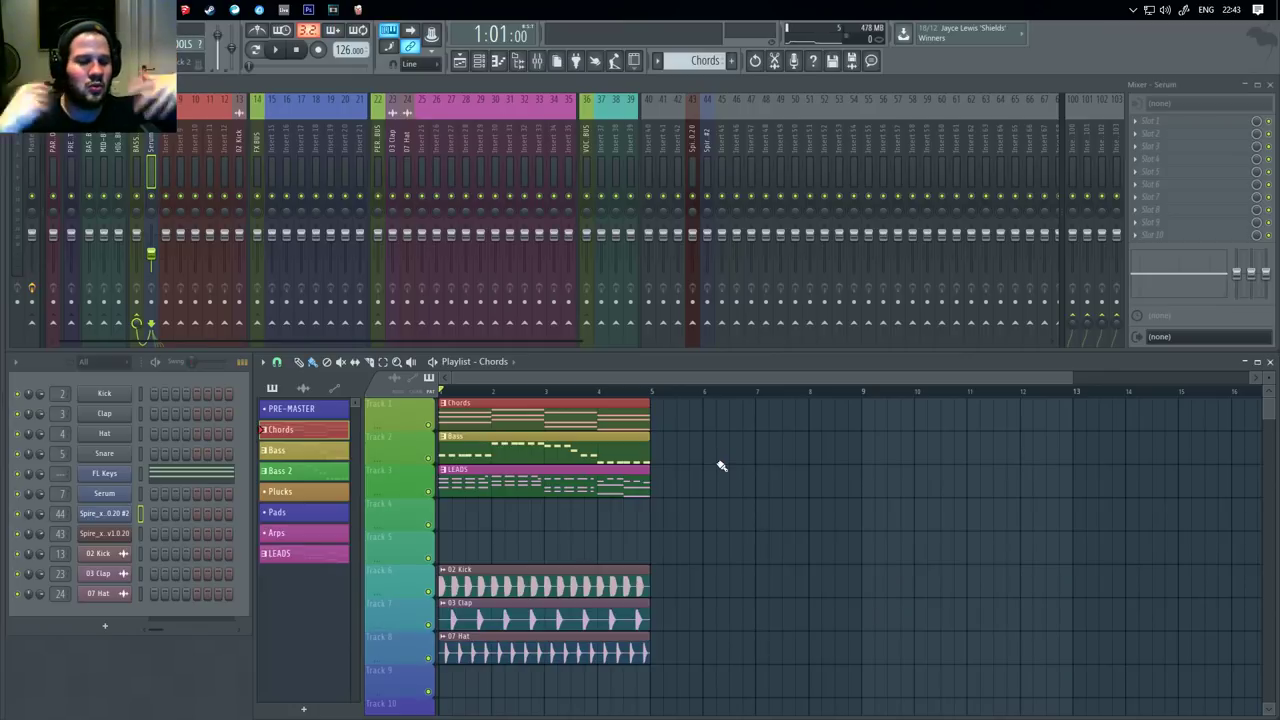
{"action": "left_click_drag", "start_coordinate": [722, 466], "coordinate": [660, 534]}
{"action": "left_click", "coordinate": [656, 551]}
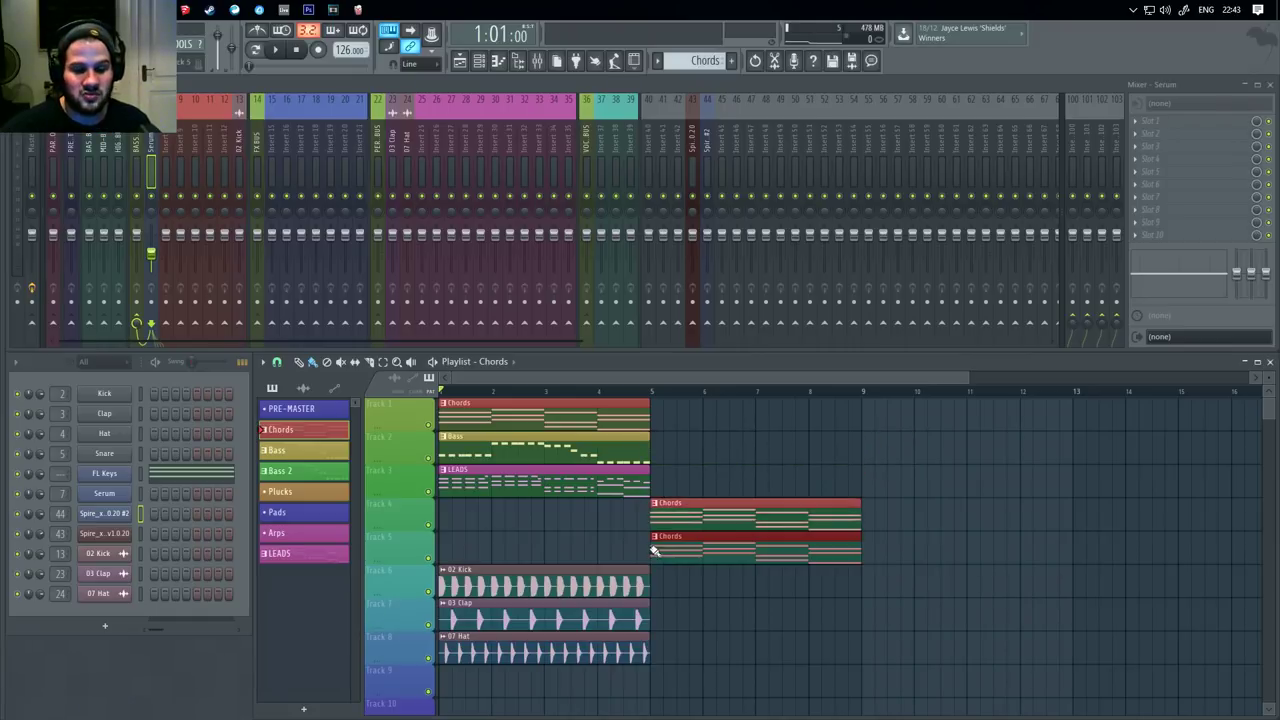
{"action": "right_click", "coordinate": [679, 557]}
{"action": "right_click", "coordinate": [676, 521]}
{"action": "left_click", "coordinate": [657, 523]}
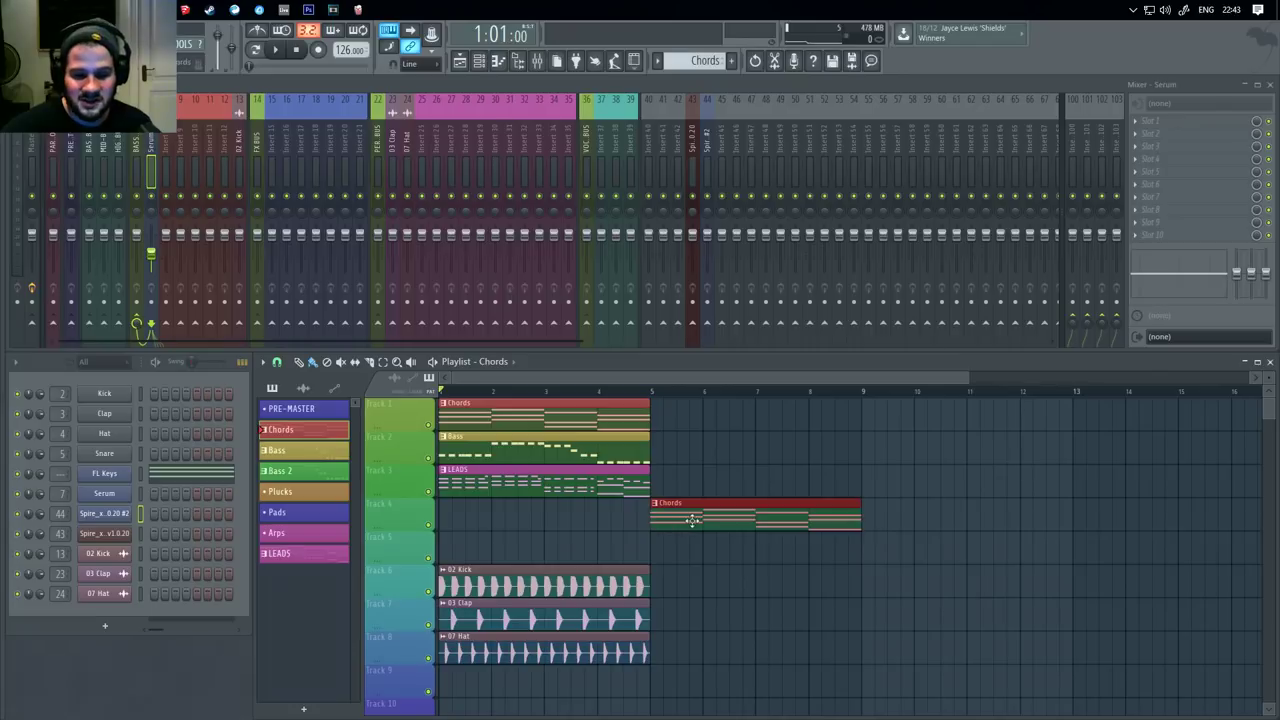
{"action": "left_click_drag", "start_coordinate": [692, 521], "coordinate": [706, 412]}
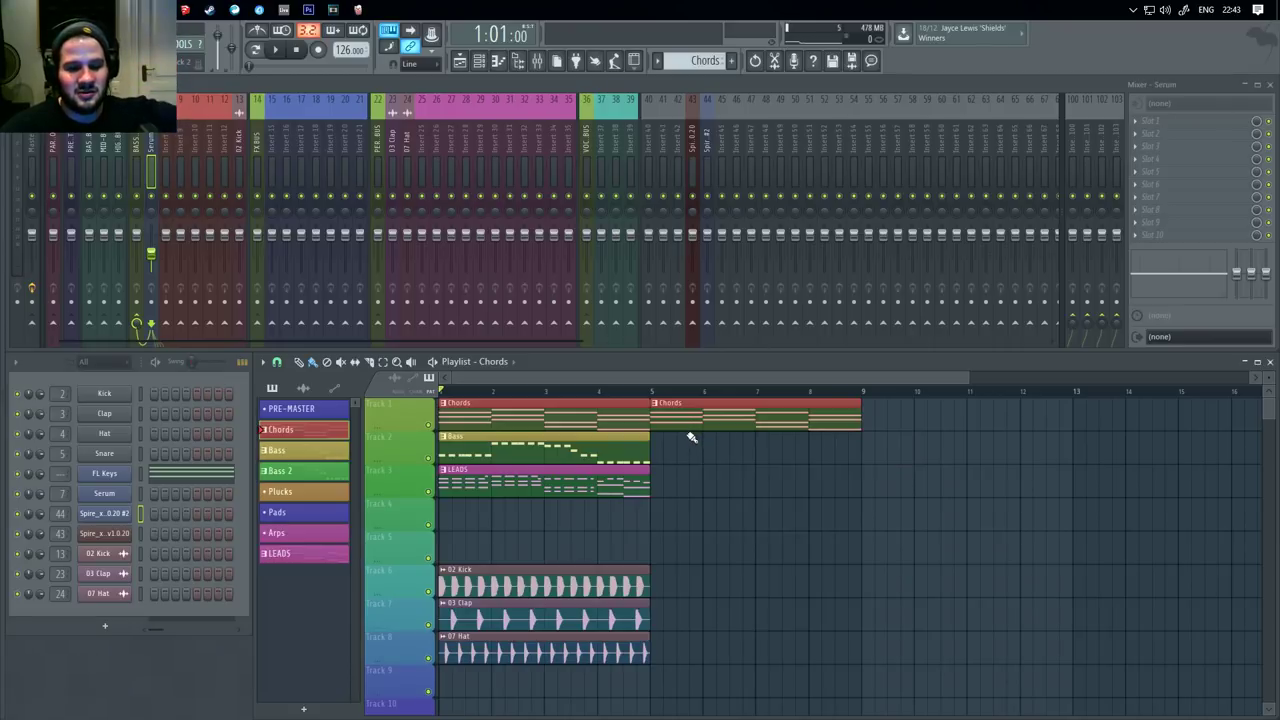
Delete both Chords clips from Track 1.
{"action": "left_click", "coordinate": [934, 540]}
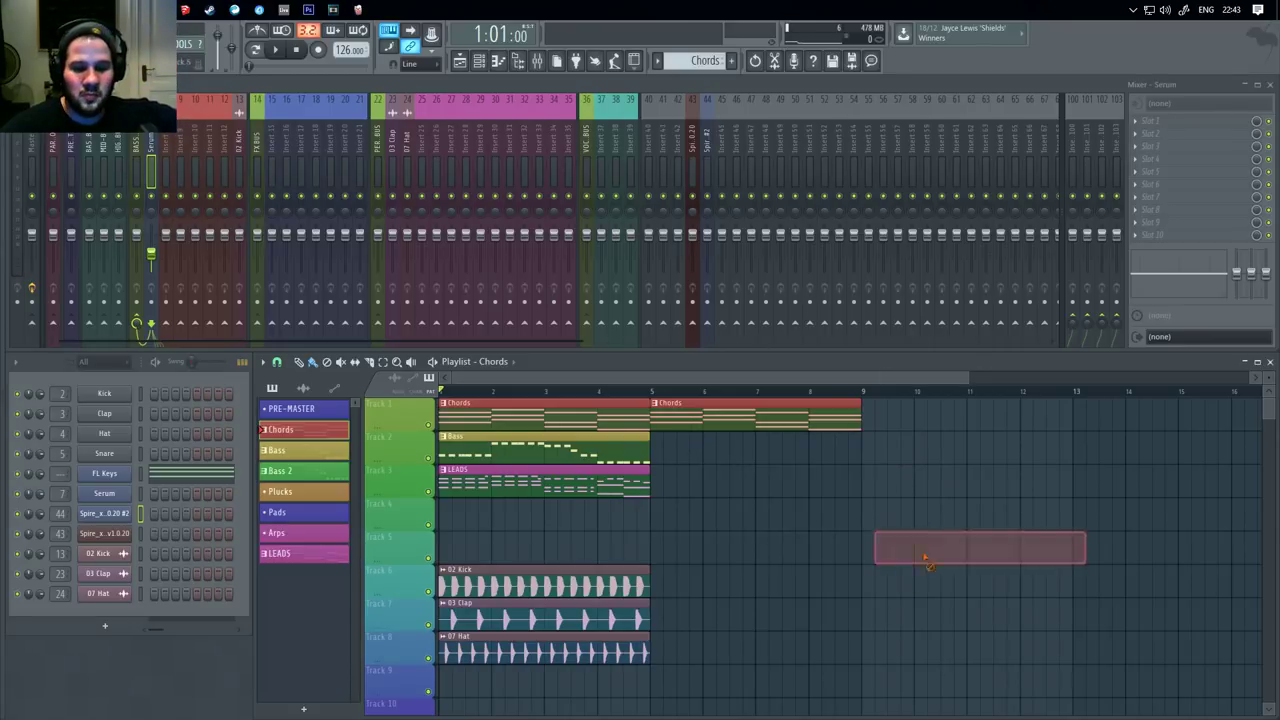
{"action": "left_click_drag", "start_coordinate": [934, 540], "coordinate": [865, 533]}
{"action": "right_click", "coordinate": [865, 536]}
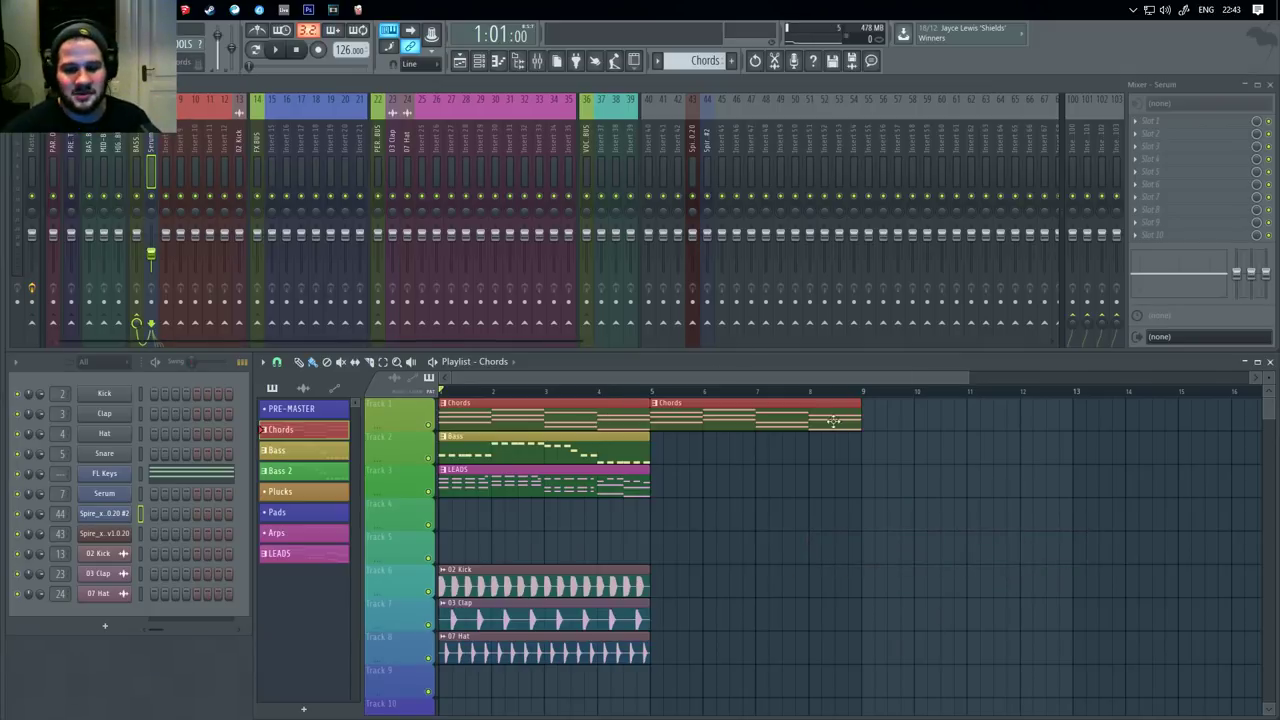
{"action": "left_click", "coordinate": [836, 492]}
{"action": "right_click", "coordinate": [873, 471]}
{"action": "right_click", "coordinate": [776, 427]}
{"action": "right_click", "coordinate": [648, 420]}
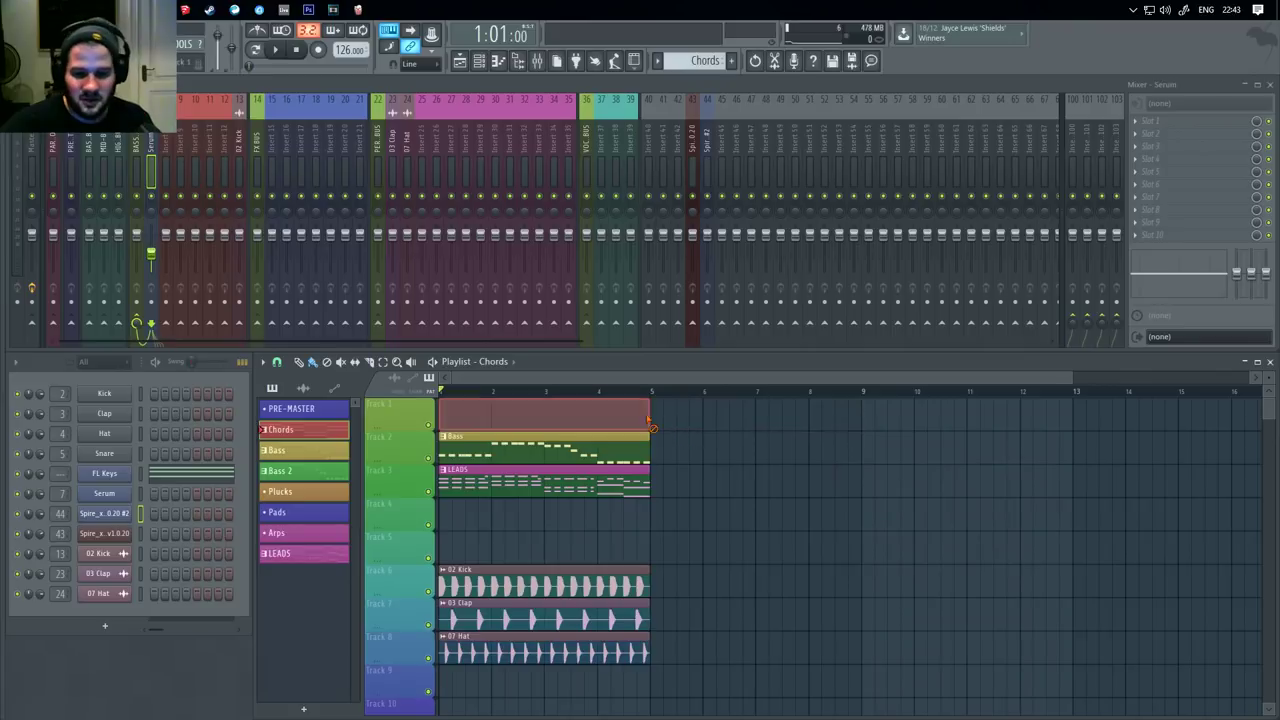
Move the 02 Kick, 03 Clap and 07 Hat clips down one track, onto Tracks 7 to 9.
{"action": "left_click", "coordinate": [767, 483]}
{"action": "right_click", "coordinate": [769, 484]}
{"action": "left_click_drag", "start_coordinate": [695, 695], "coordinate": [478, 630]}
{"action": "left_click", "coordinate": [670, 580]}
{"action": "right_click", "coordinate": [690, 580]}
{"action": "left_click", "coordinate": [763, 580]}
{"action": "right_click", "coordinate": [806, 580]}
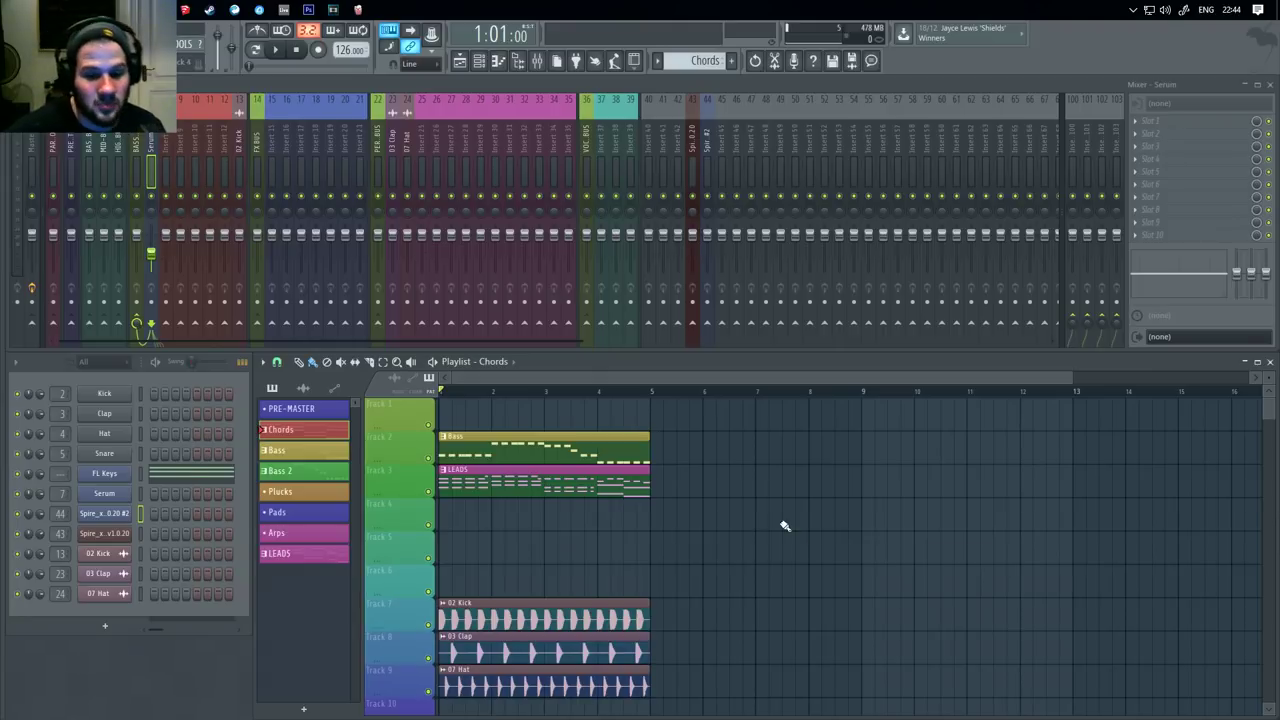
Place trial Chords clips from bar 5 on Tracks 4 to 6 and delete them again.
{"action": "left_click", "coordinate": [785, 526]}
{"action": "right_click", "coordinate": [820, 513]}
{"action": "left_click", "coordinate": [650, 513]}
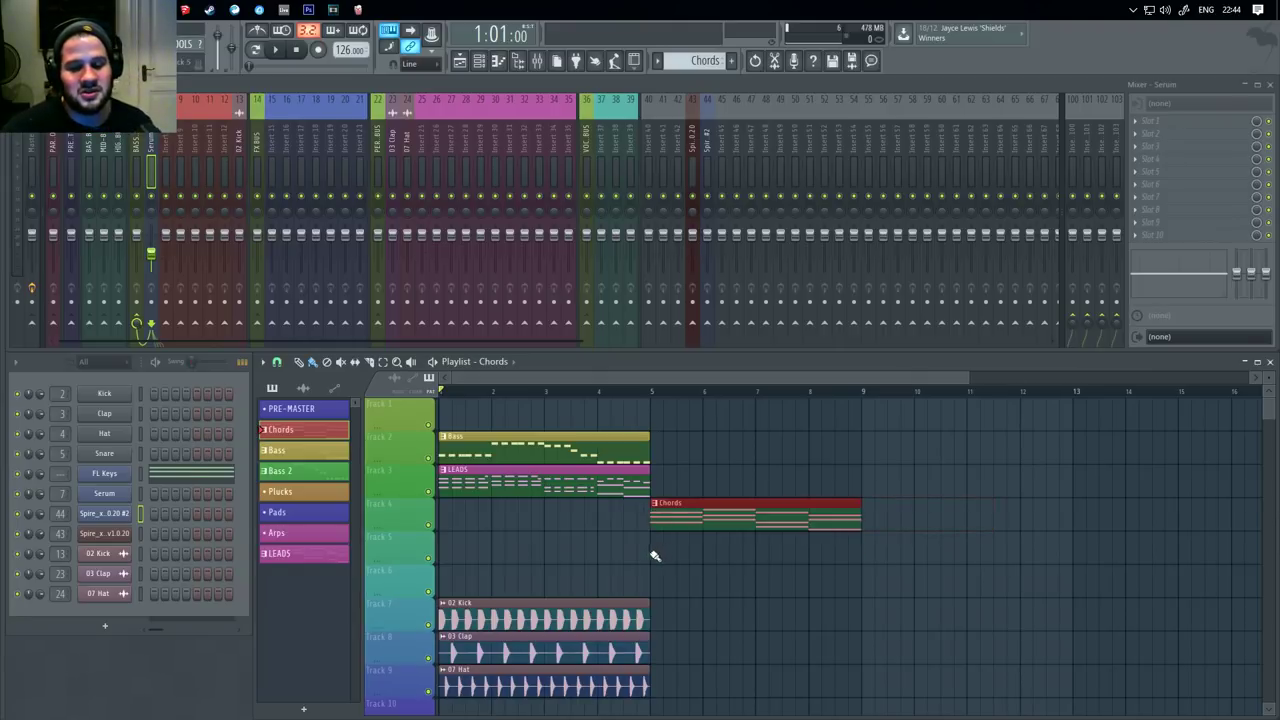
{"action": "left_click", "coordinate": [655, 555]}
{"action": "left_click", "coordinate": [660, 579]}
{"action": "right_click", "coordinate": [666, 578]}
{"action": "right_click", "coordinate": [690, 548]}
{"action": "right_click", "coordinate": [704, 518]}
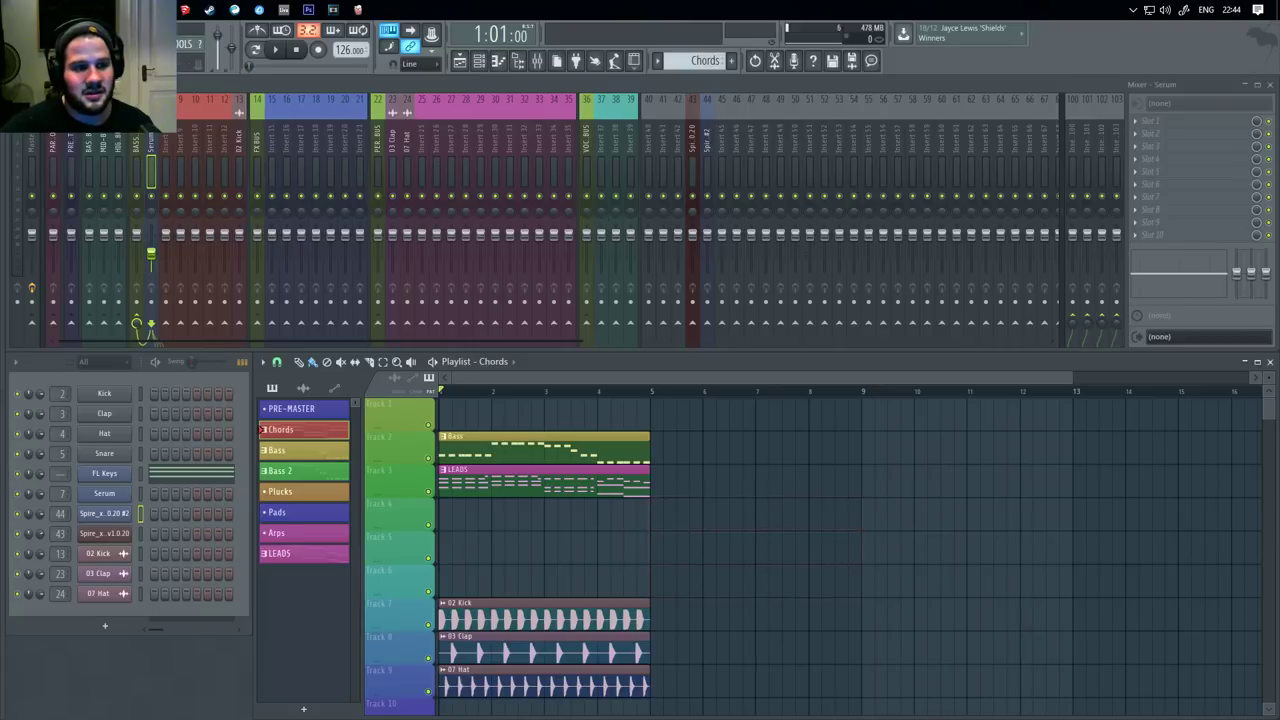